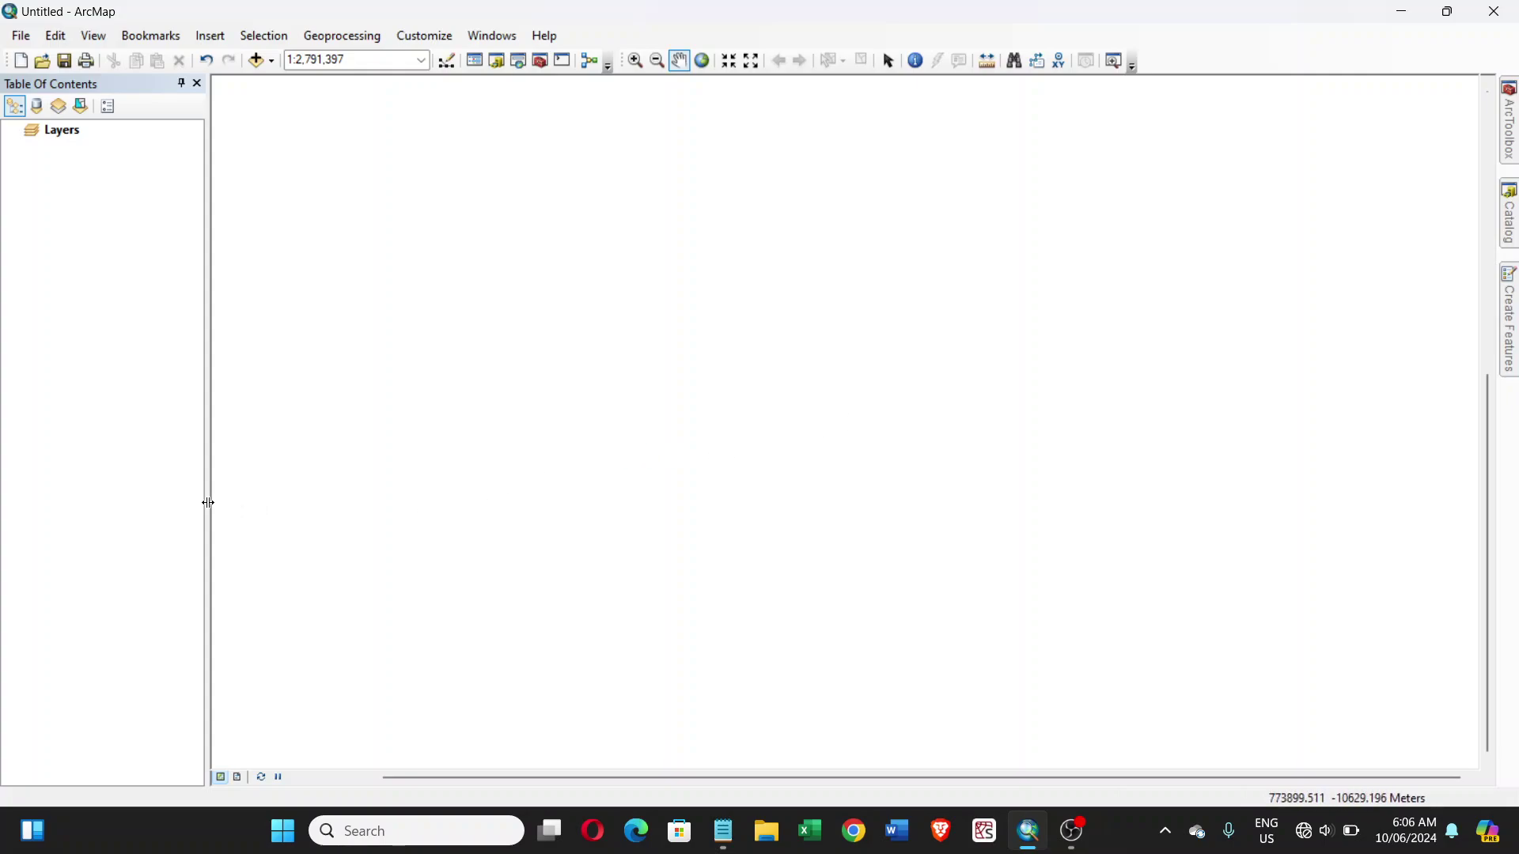
Add the Kelas_lereng_Aceh, geologi_aceh, aceh_jenis_tanah250k and Aceh_2009_BPDAS shapefiles from the Data02 folder to the map
left_click_drag(207, 502, 226, 501)
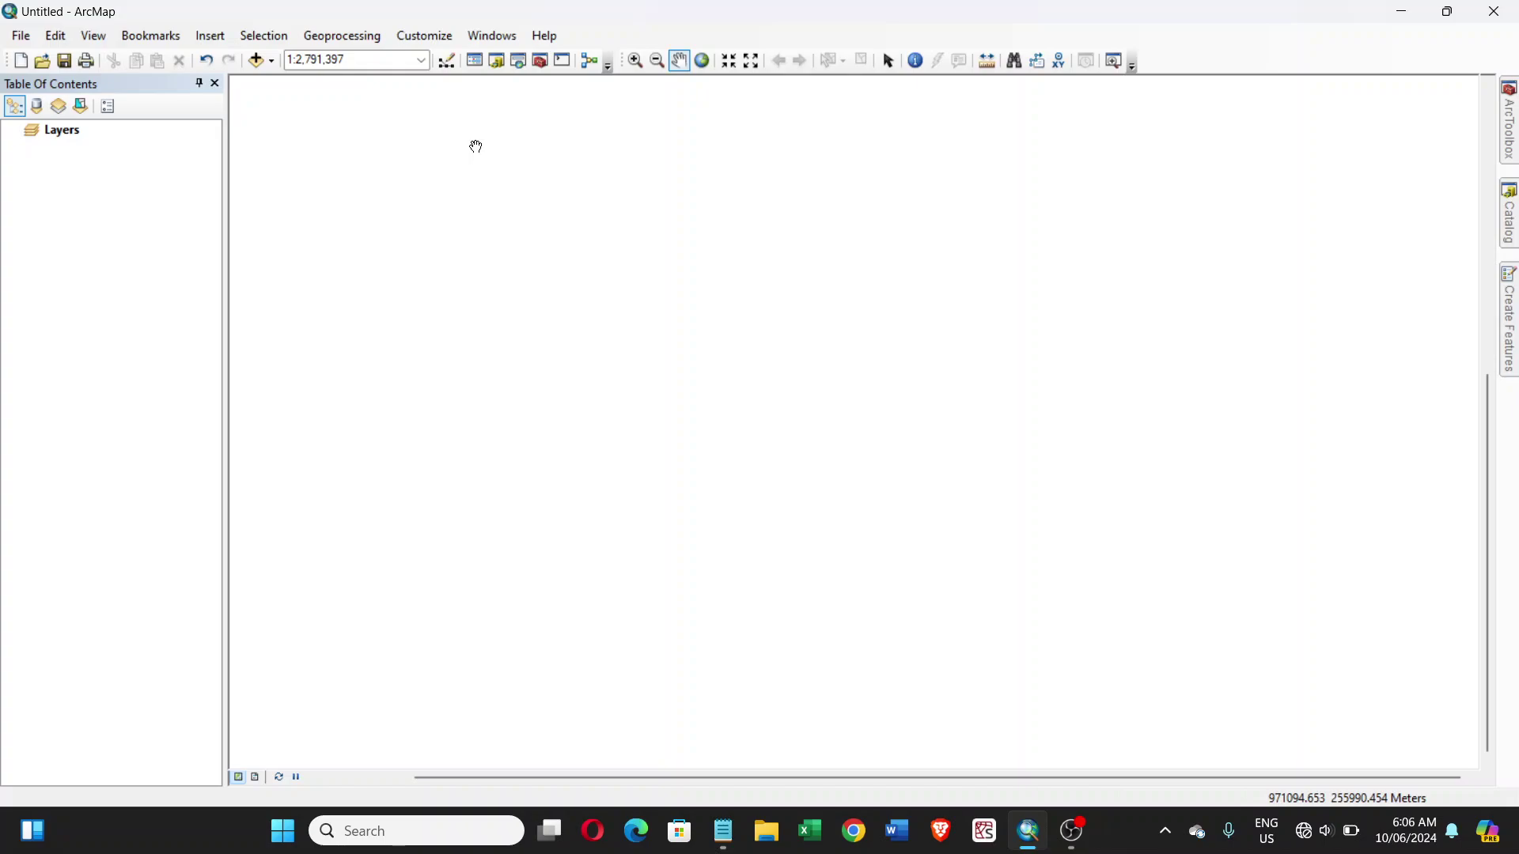
left_click(257, 63)
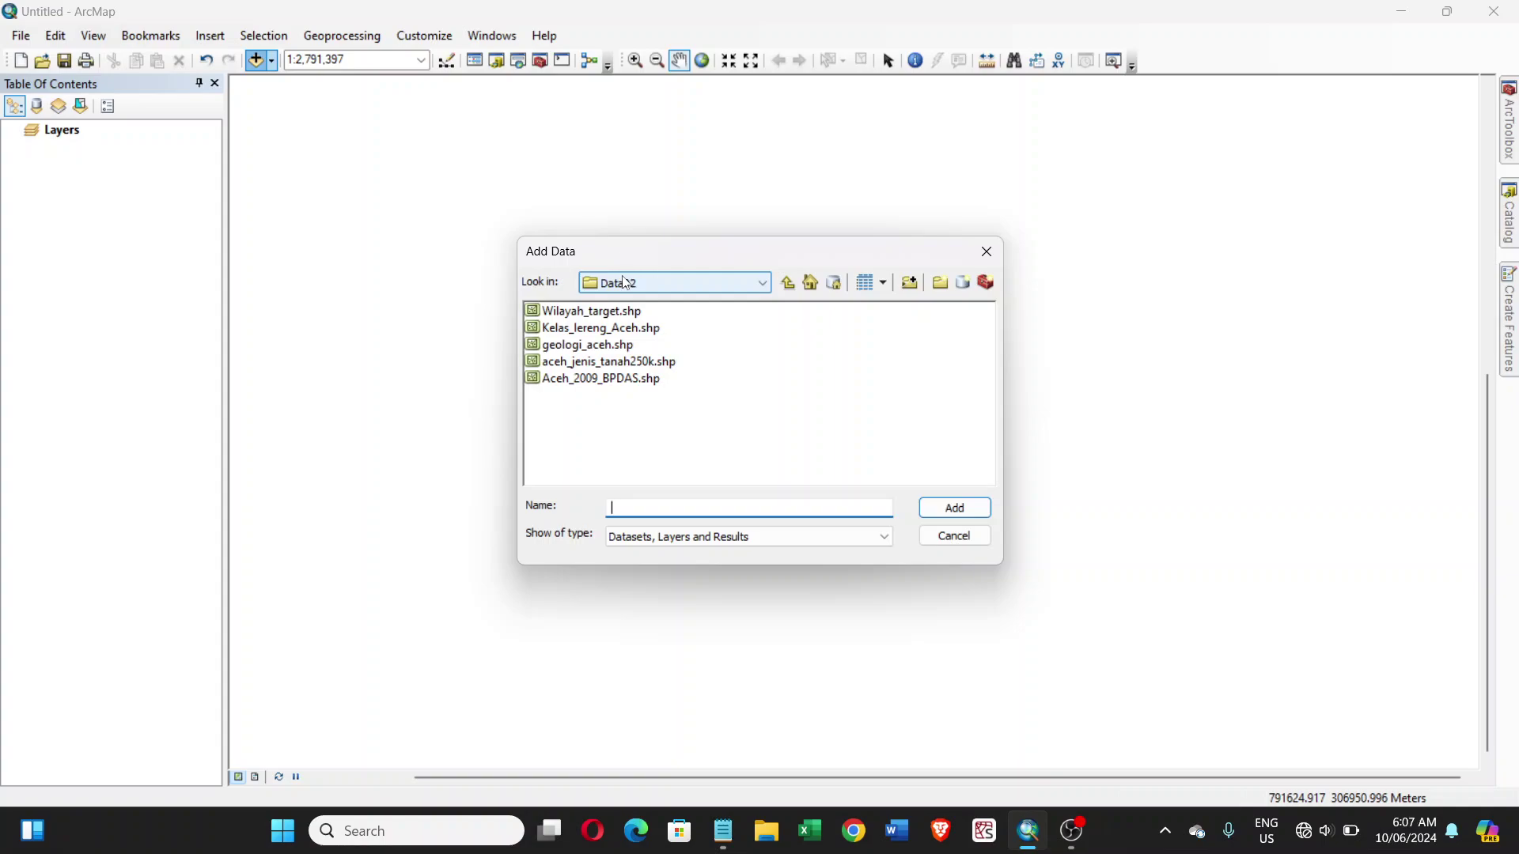
left_click(620, 333)
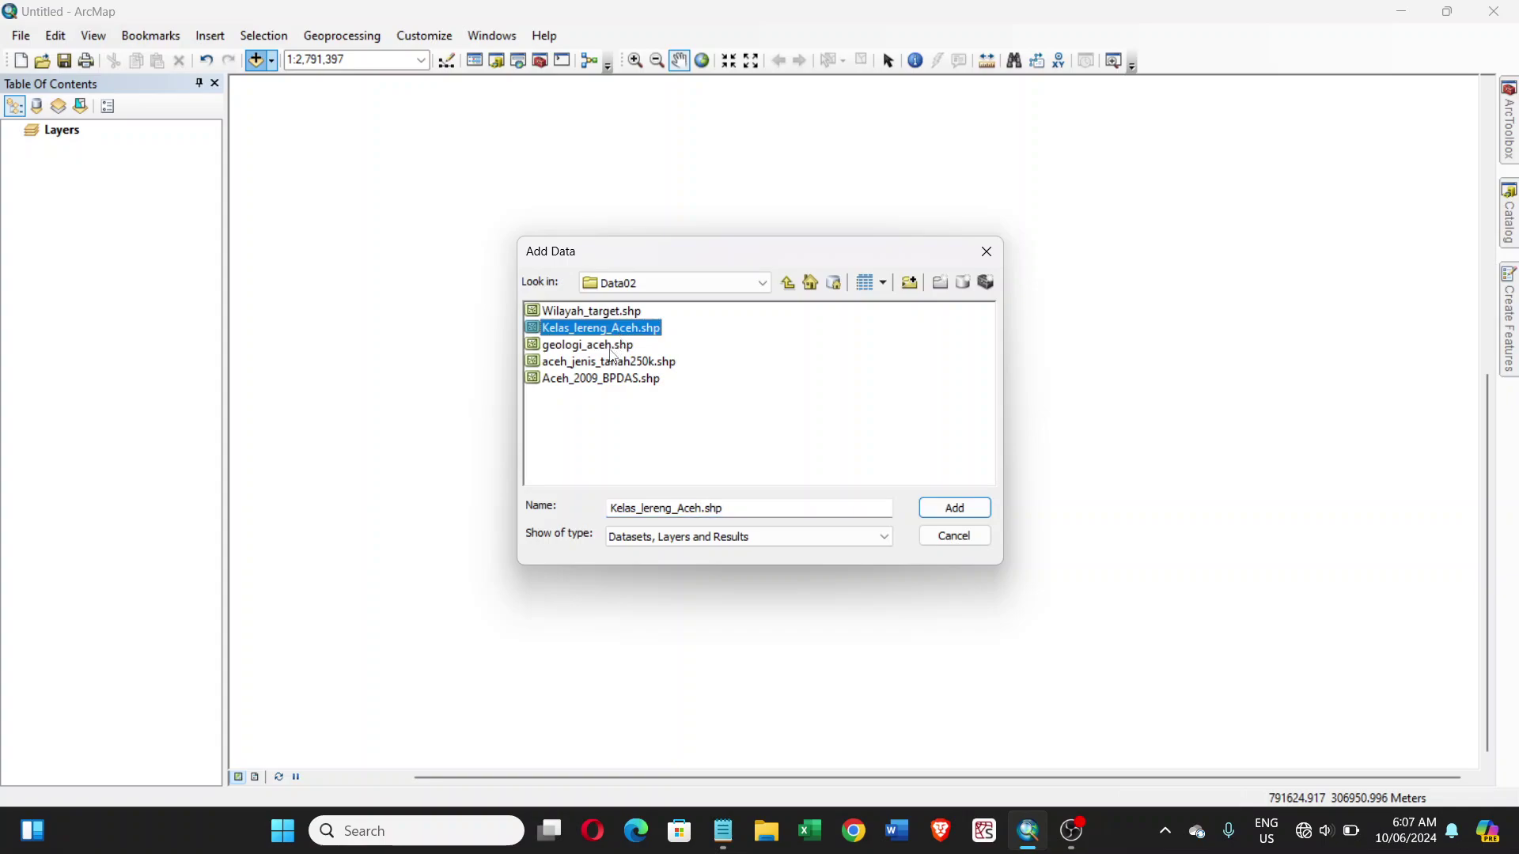
left_click(612, 346, "ctrl")
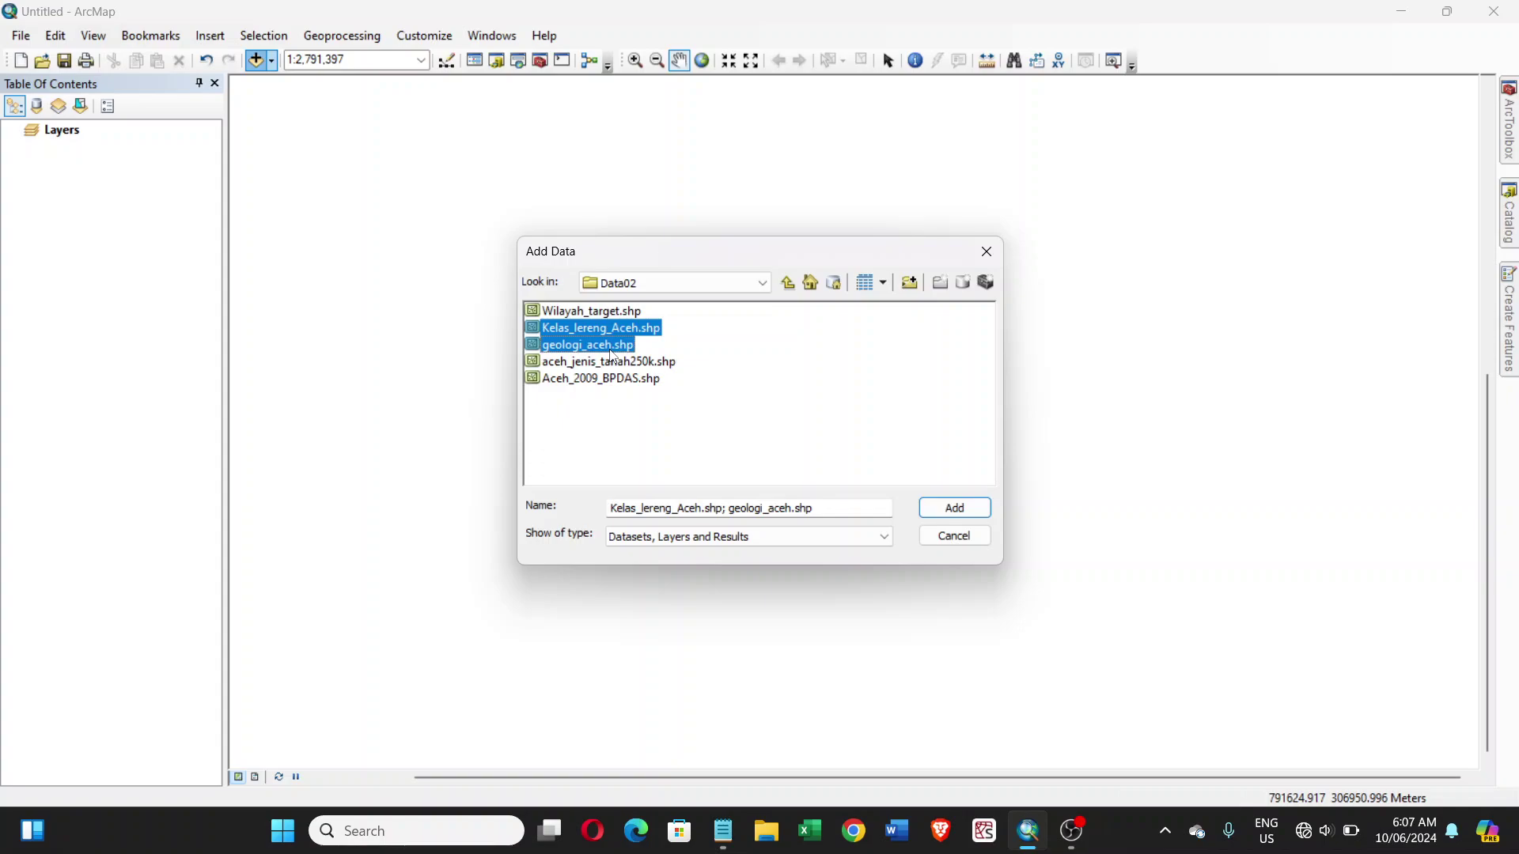
left_click(614, 365, "ctrl")
left_click(615, 381, "ctrl")
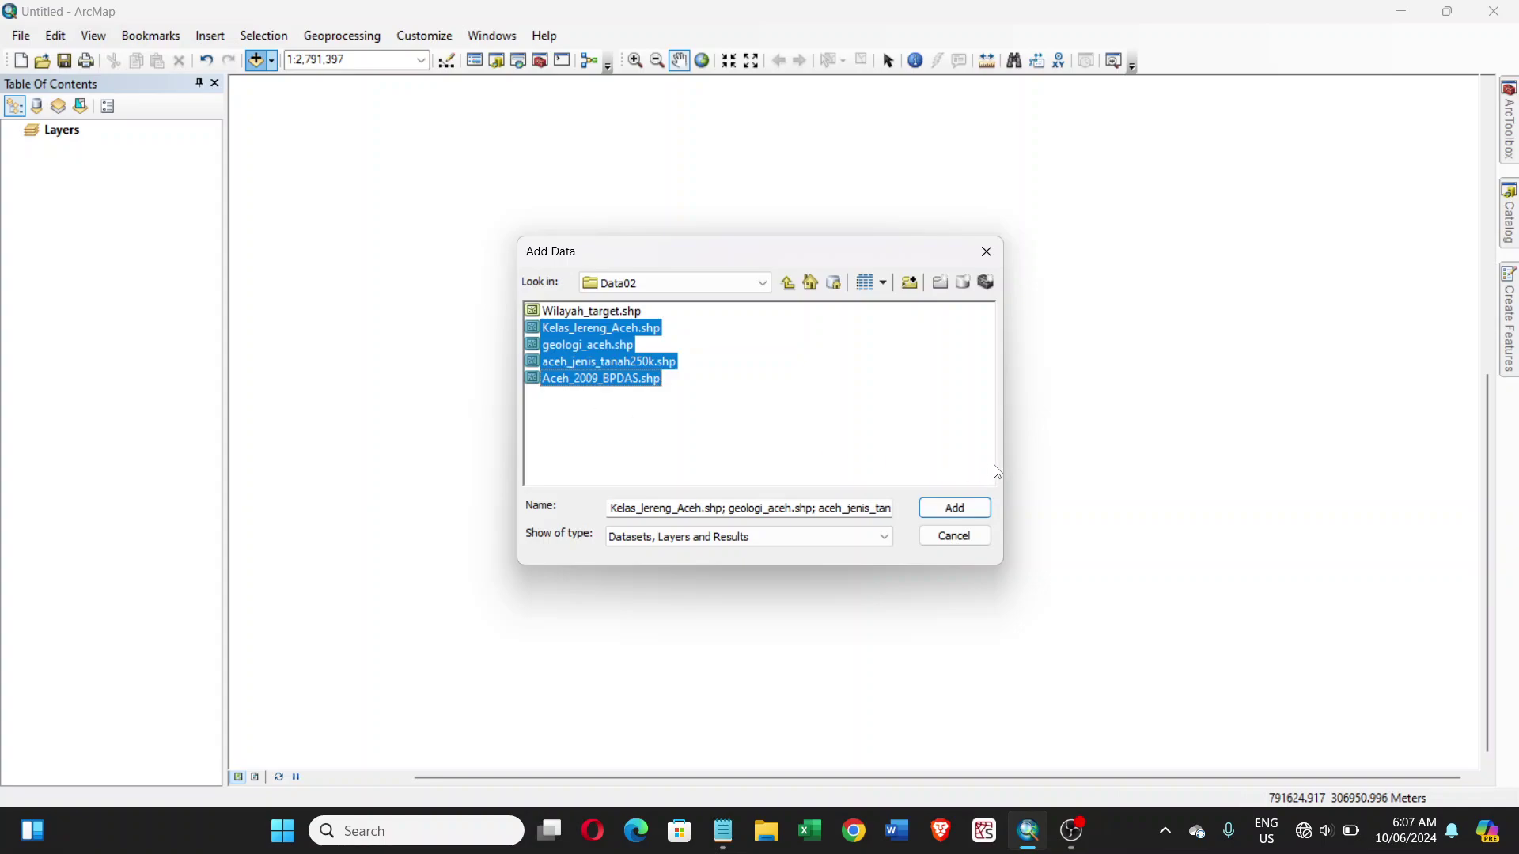
left_click(976, 515)
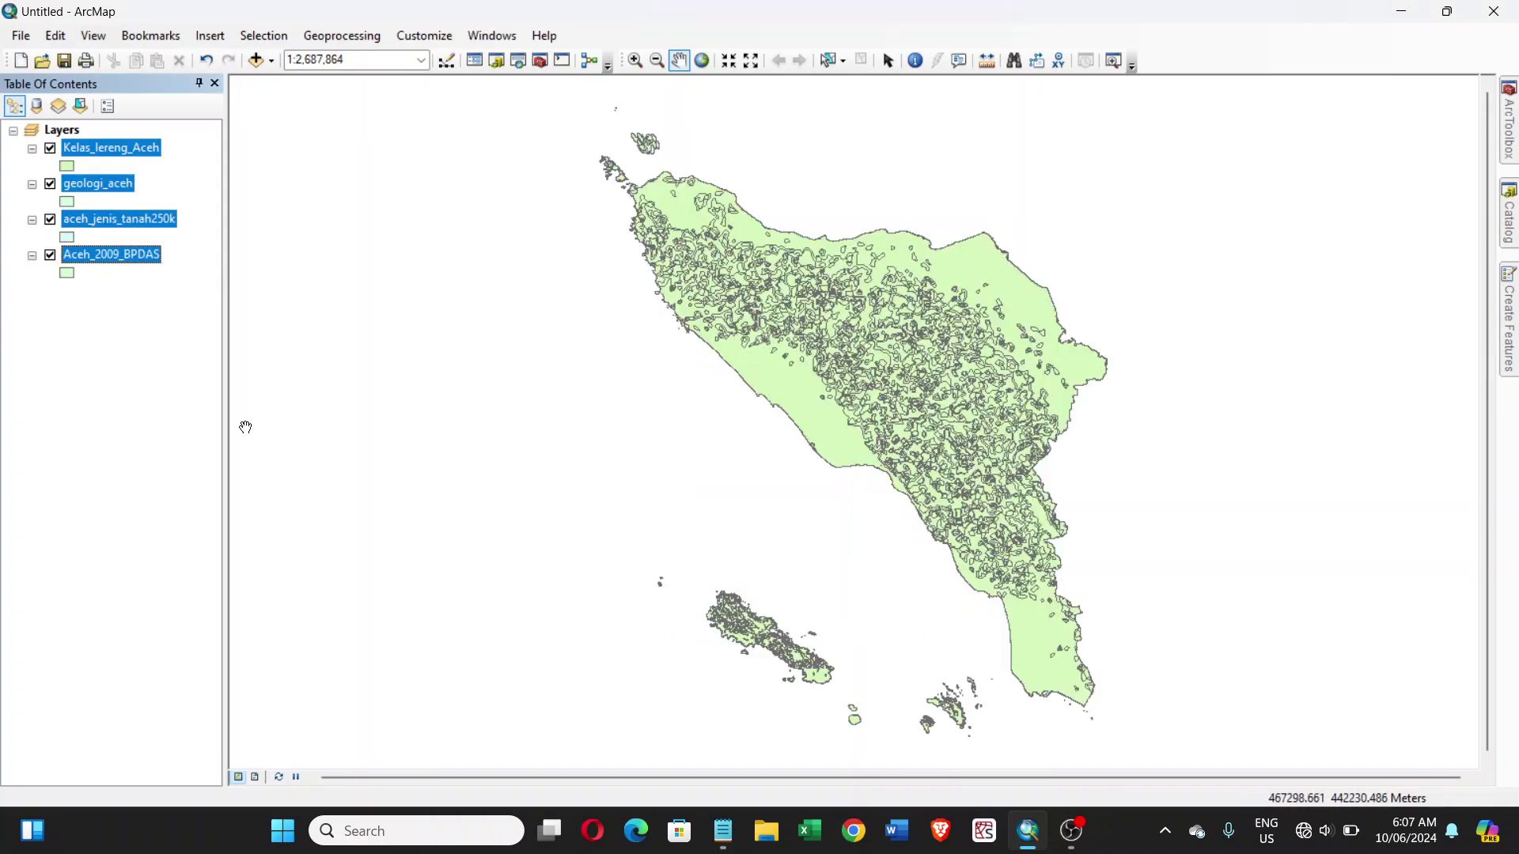
left_click(119, 373)
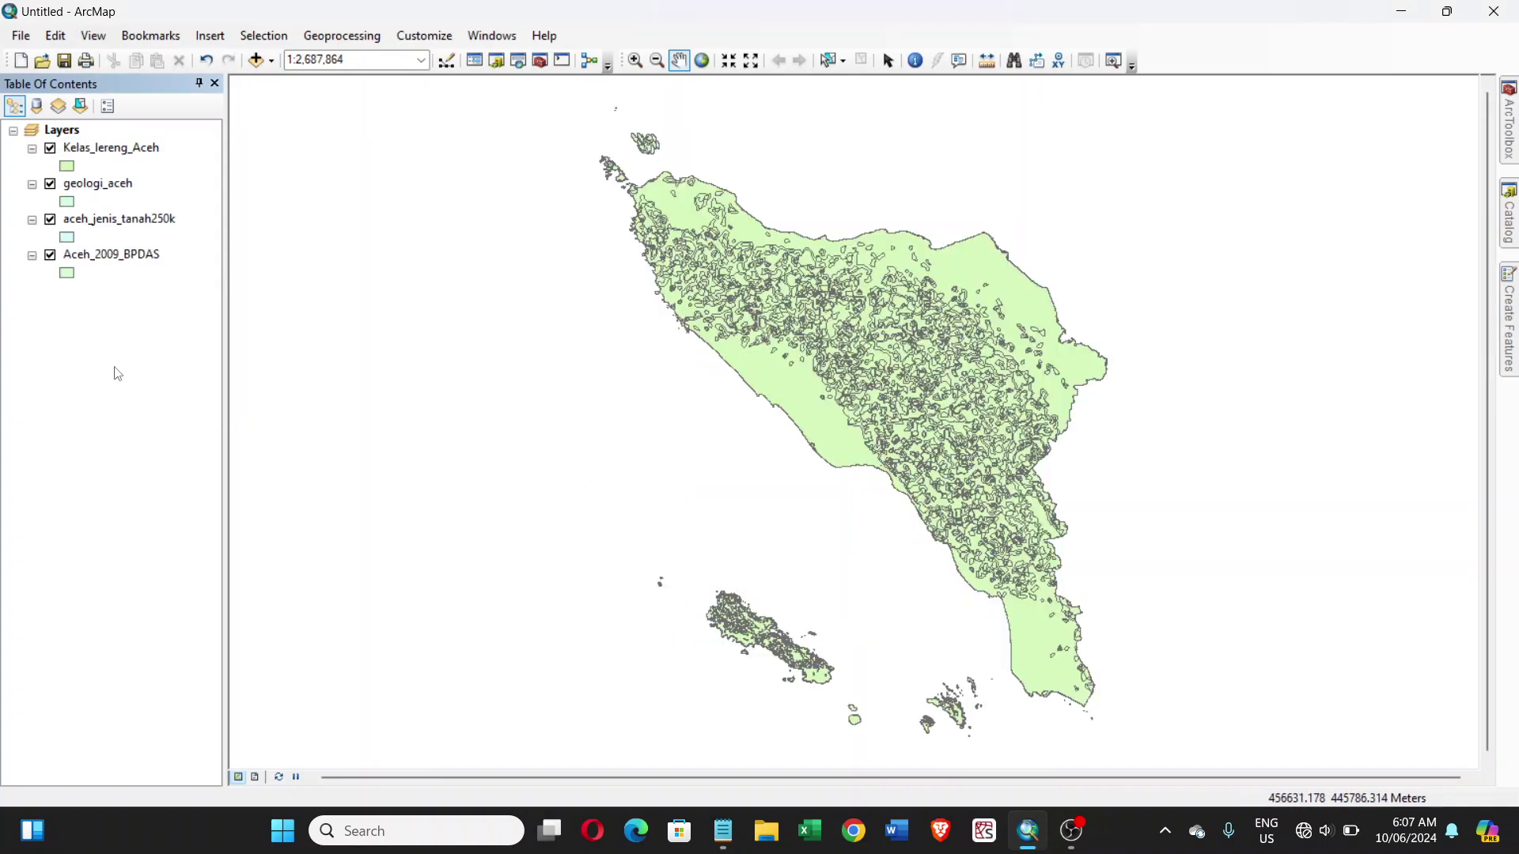
Examine the geographic coordinate system and angular unit in the source properties of the Kelas_lereng_Aceh layer, leaving the properties unchanged
right_click(157, 151)
left_click(199, 562)
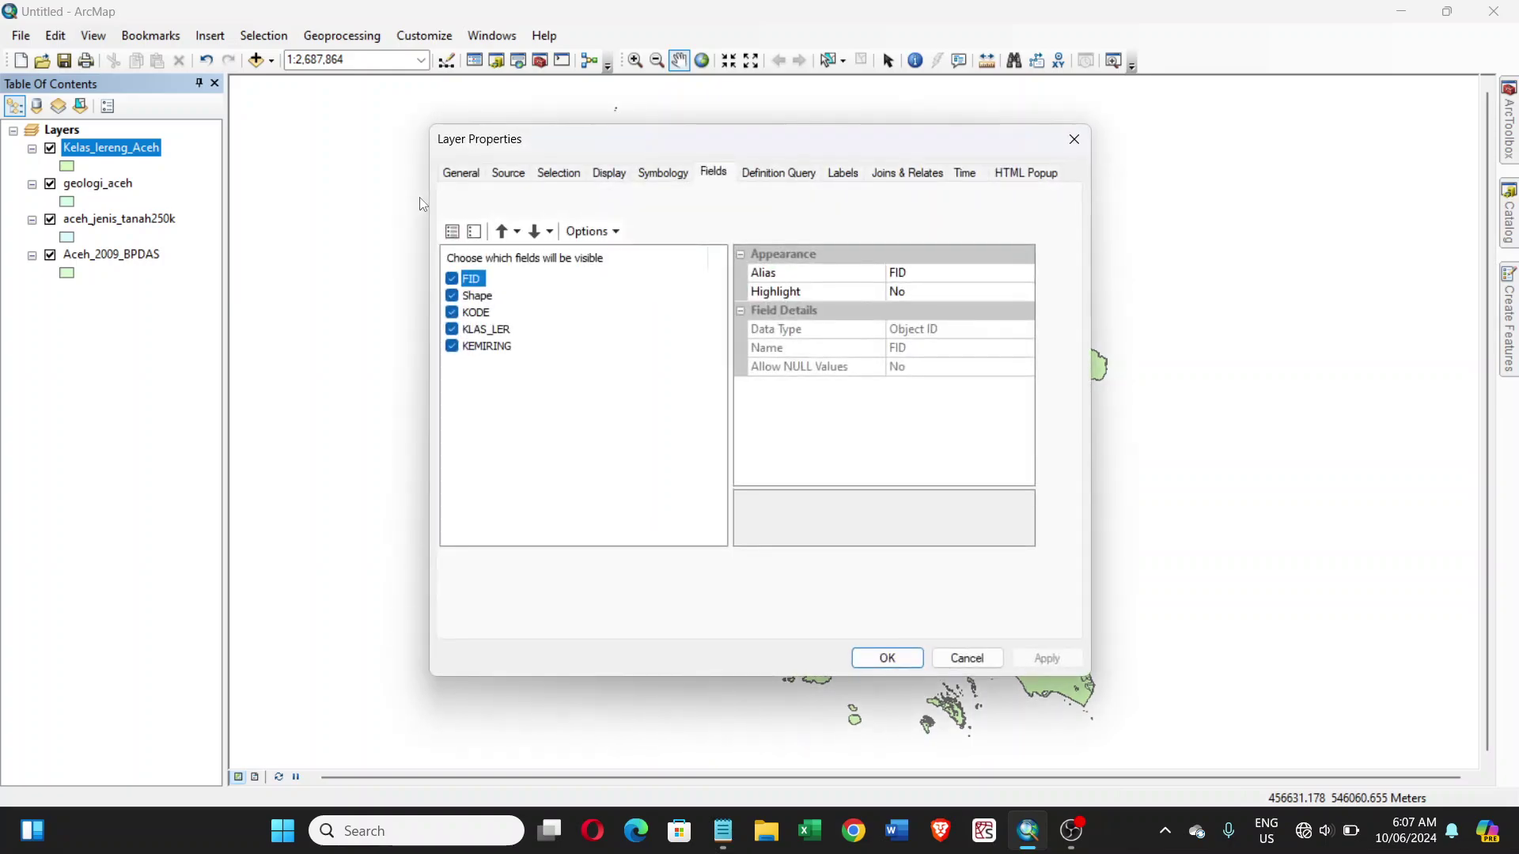
left_click(510, 173)
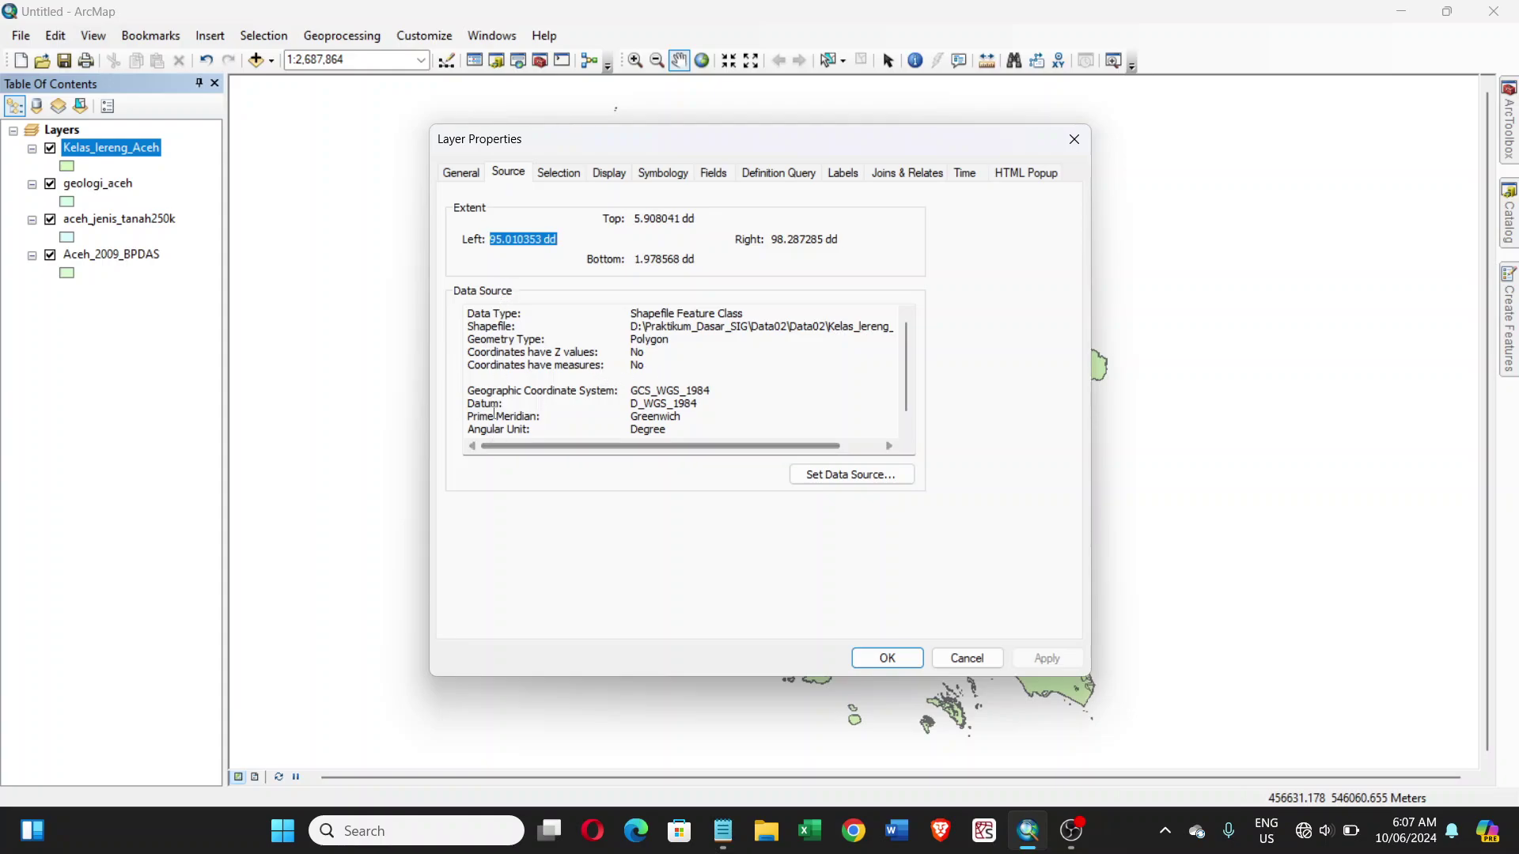
left_click(468, 391)
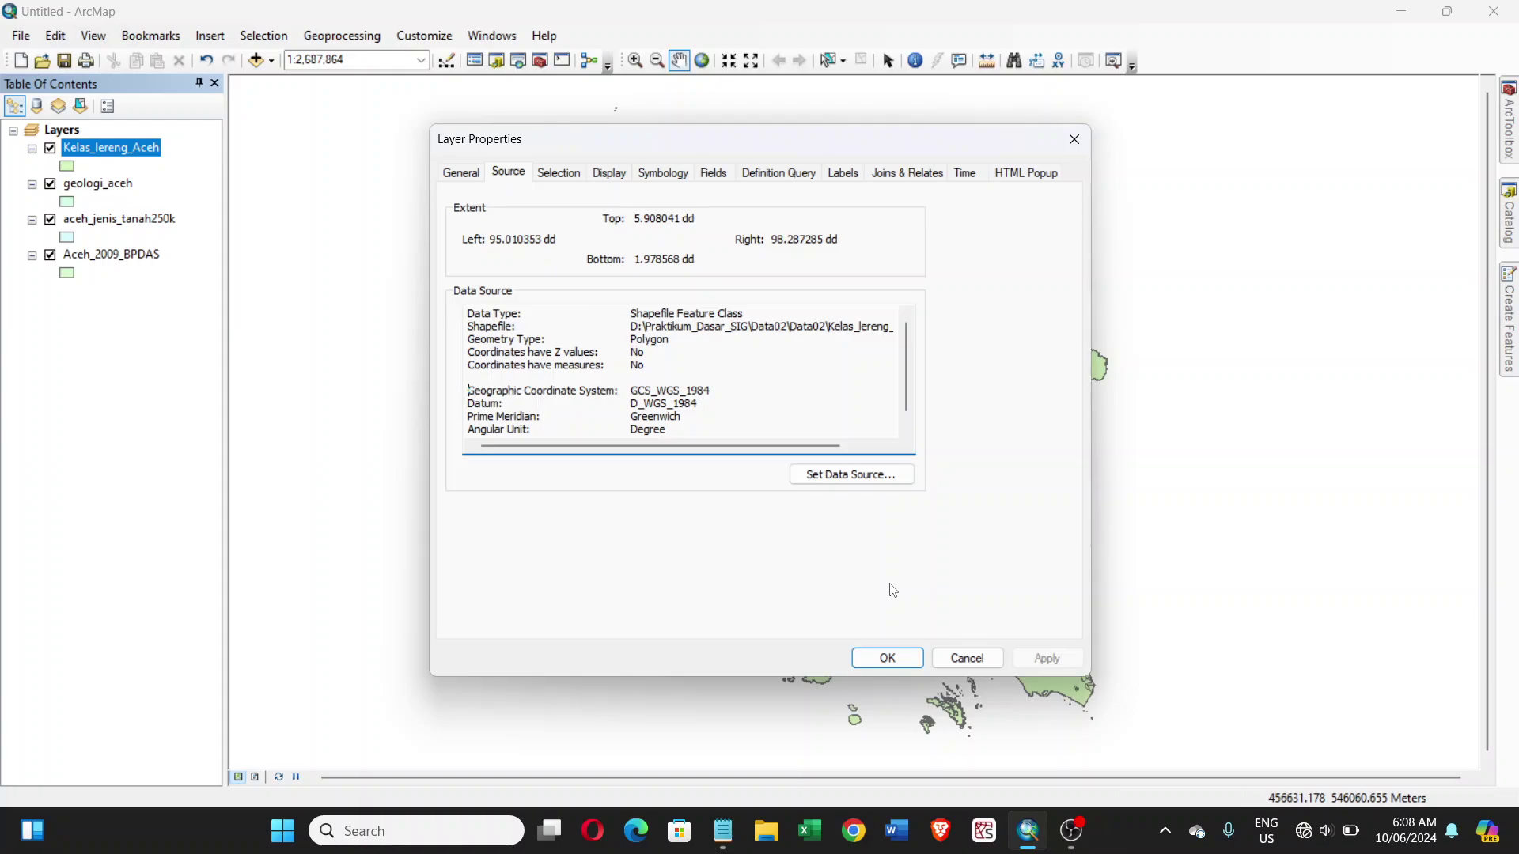
left_click_drag(686, 431, 616, 431)
left_click(964, 661)
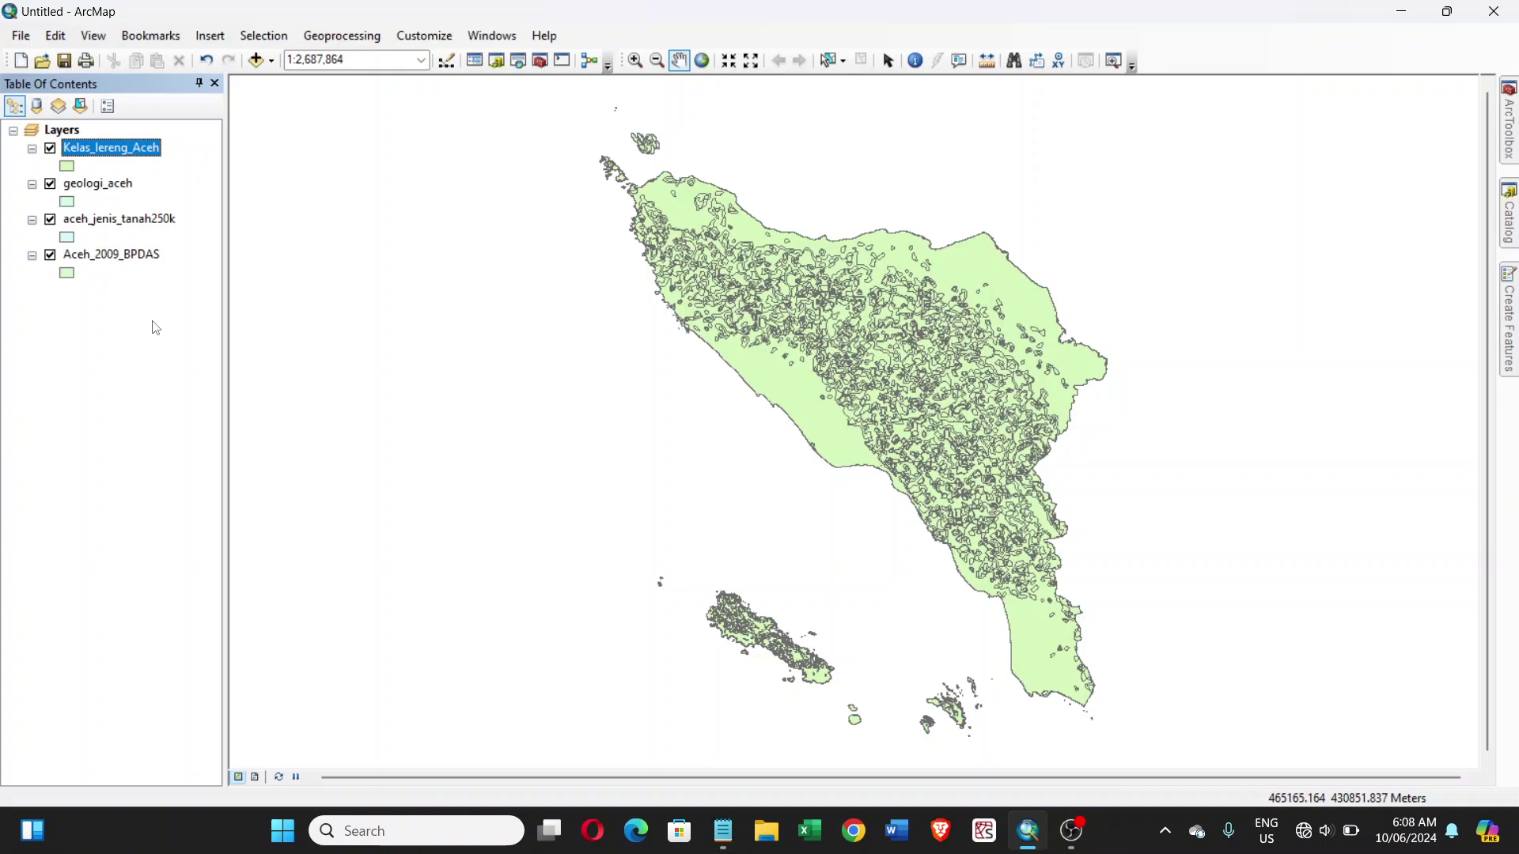
Check in the data frame's coordinate system properties which map layers use GCS_WGS_1984 and which use WGS_1984_UTM_Zone_46N
left_click(70, 132)
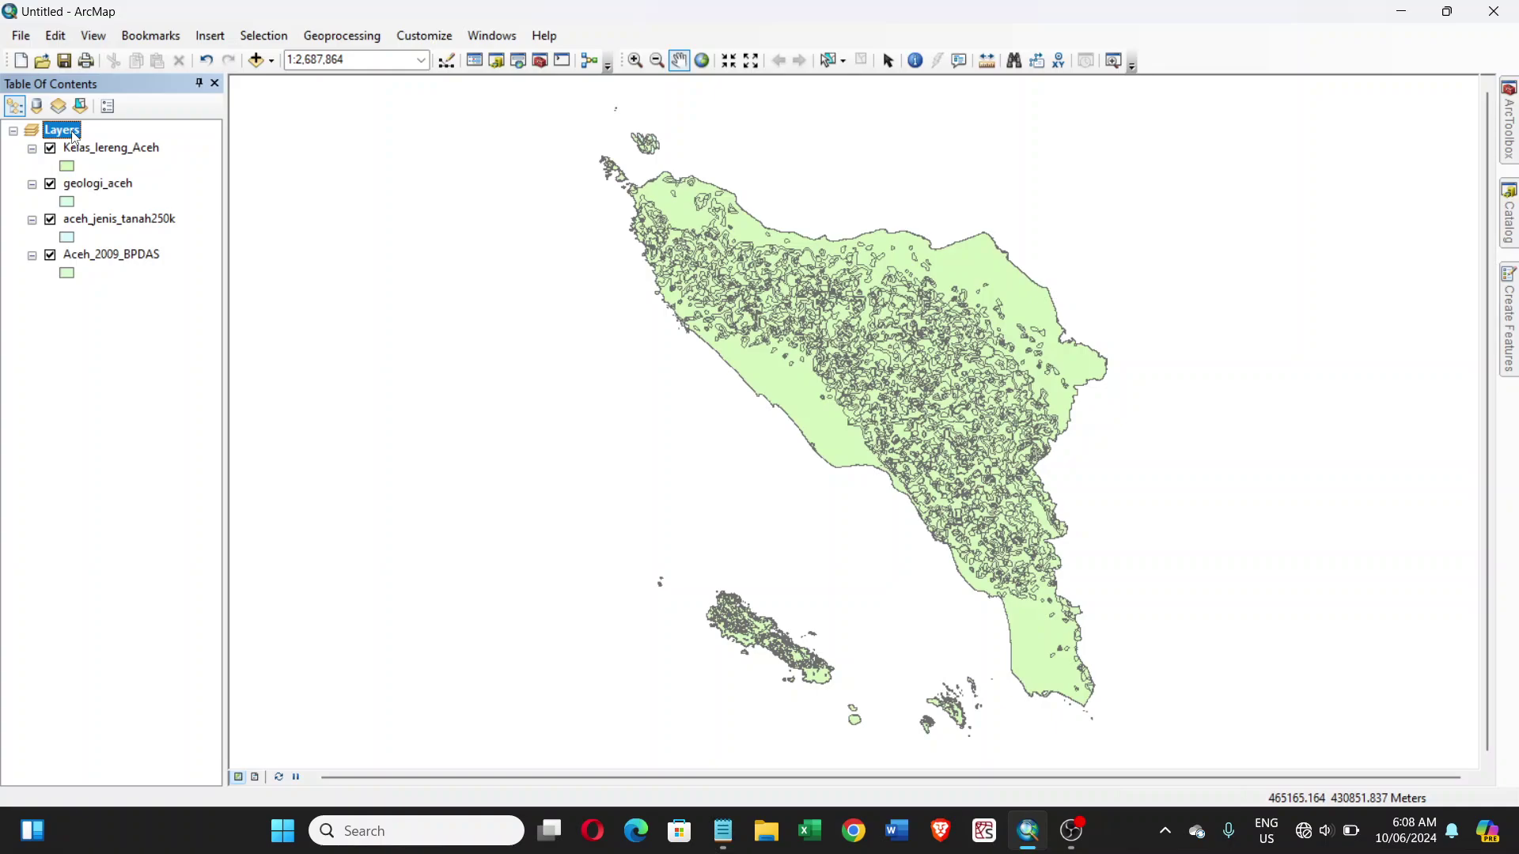
right_click(75, 136)
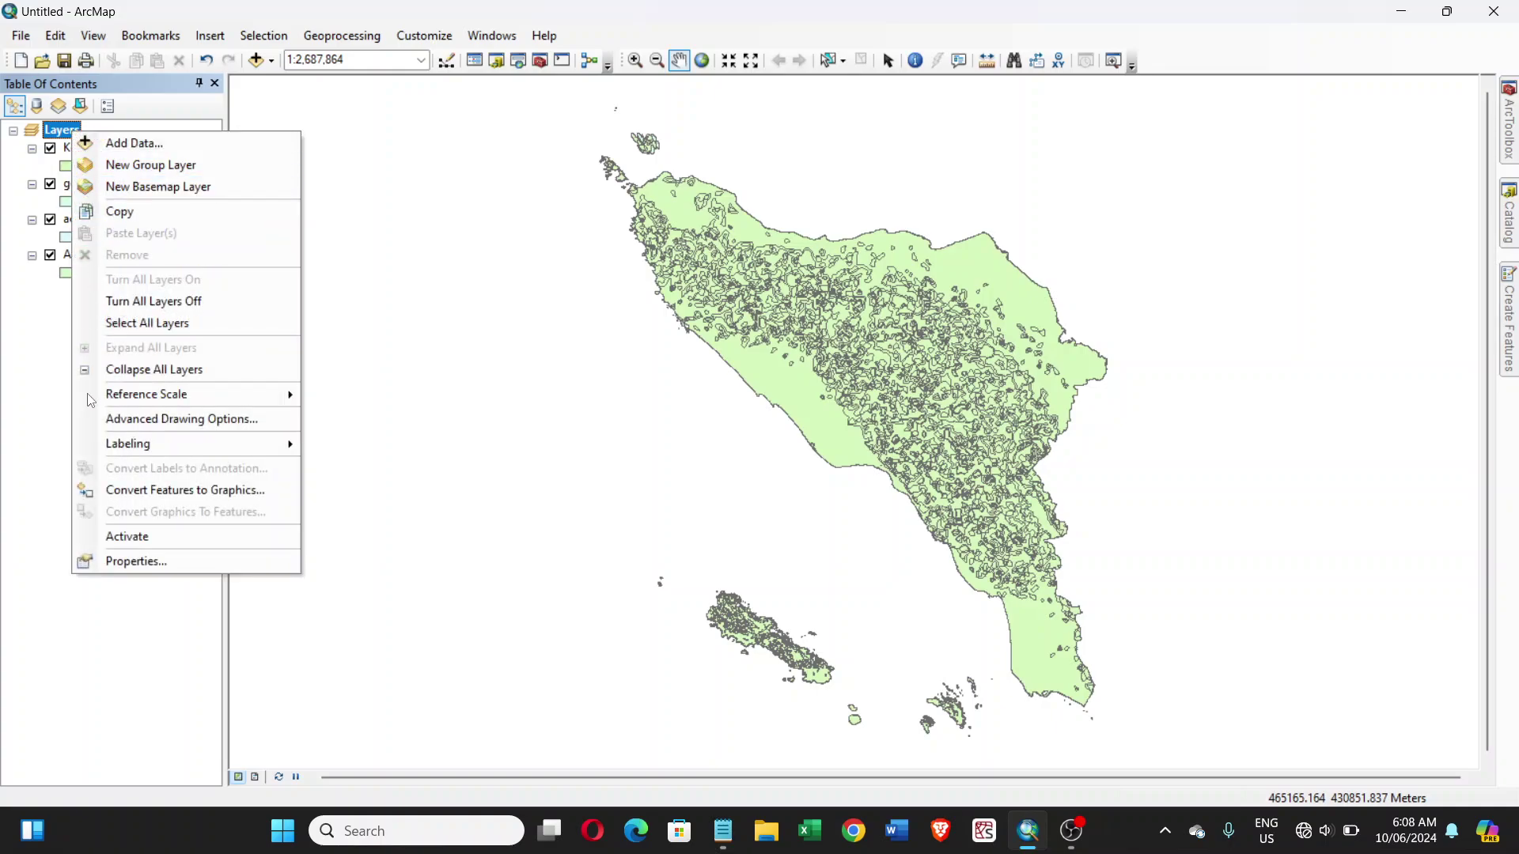
left_click(133, 560)
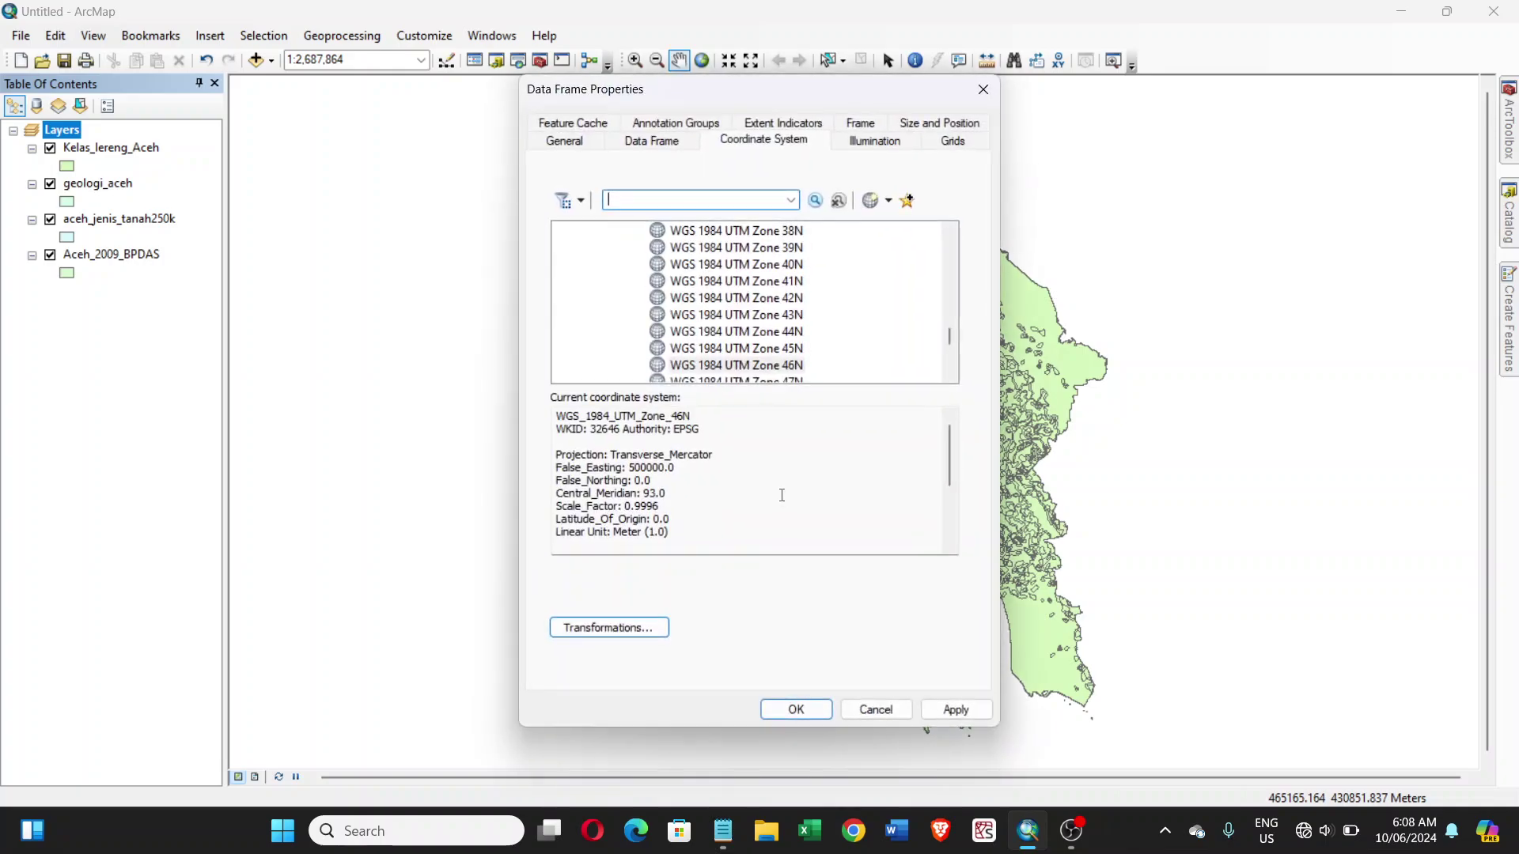
left_click_drag(838, 85, 700, 97)
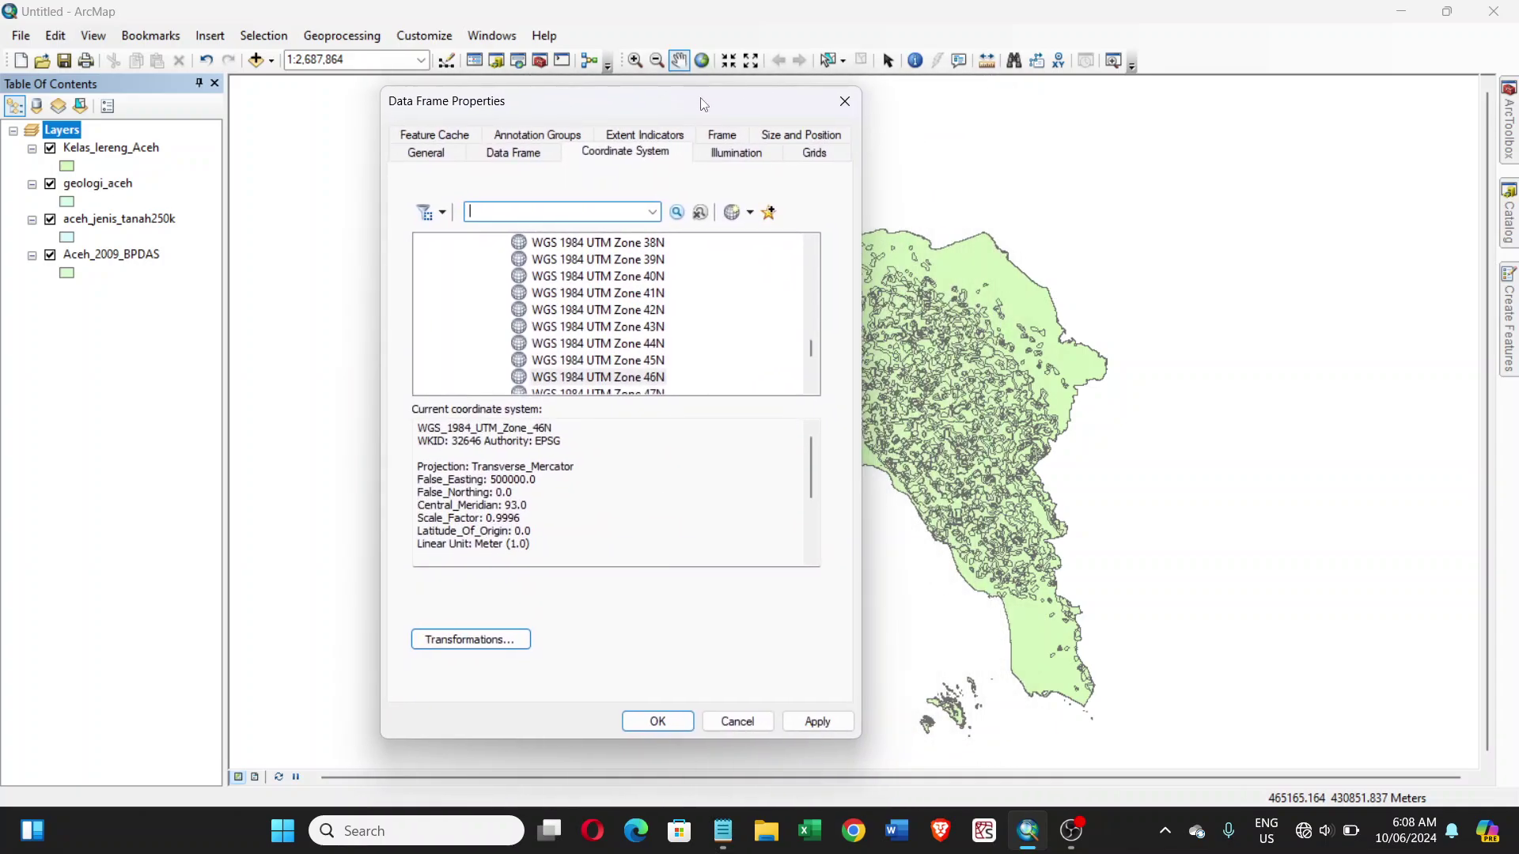
left_click(544, 159)
left_click(595, 158)
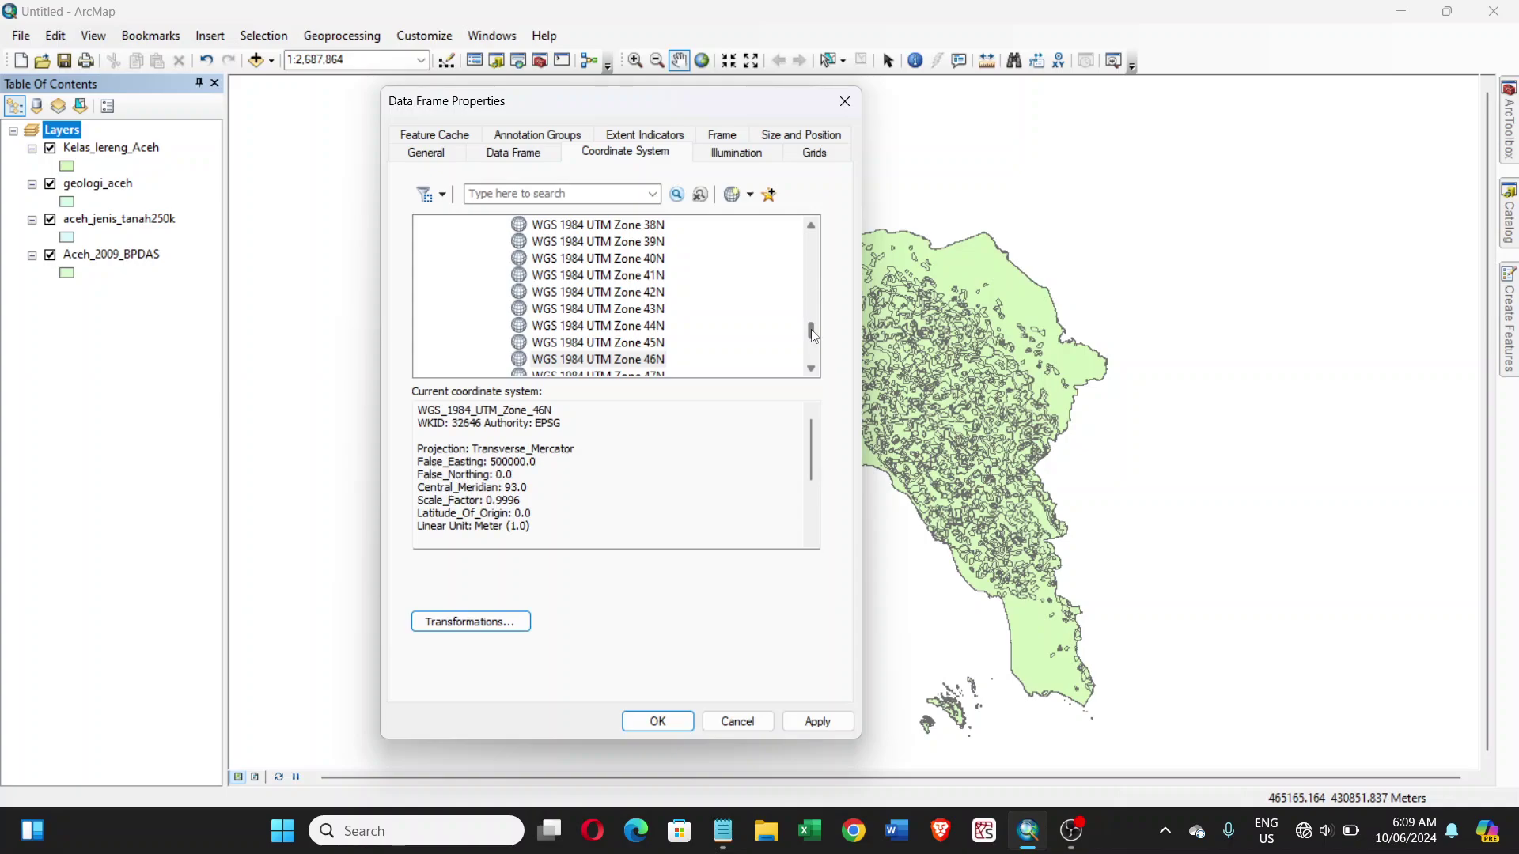
left_click_drag(813, 335, 815, 378)
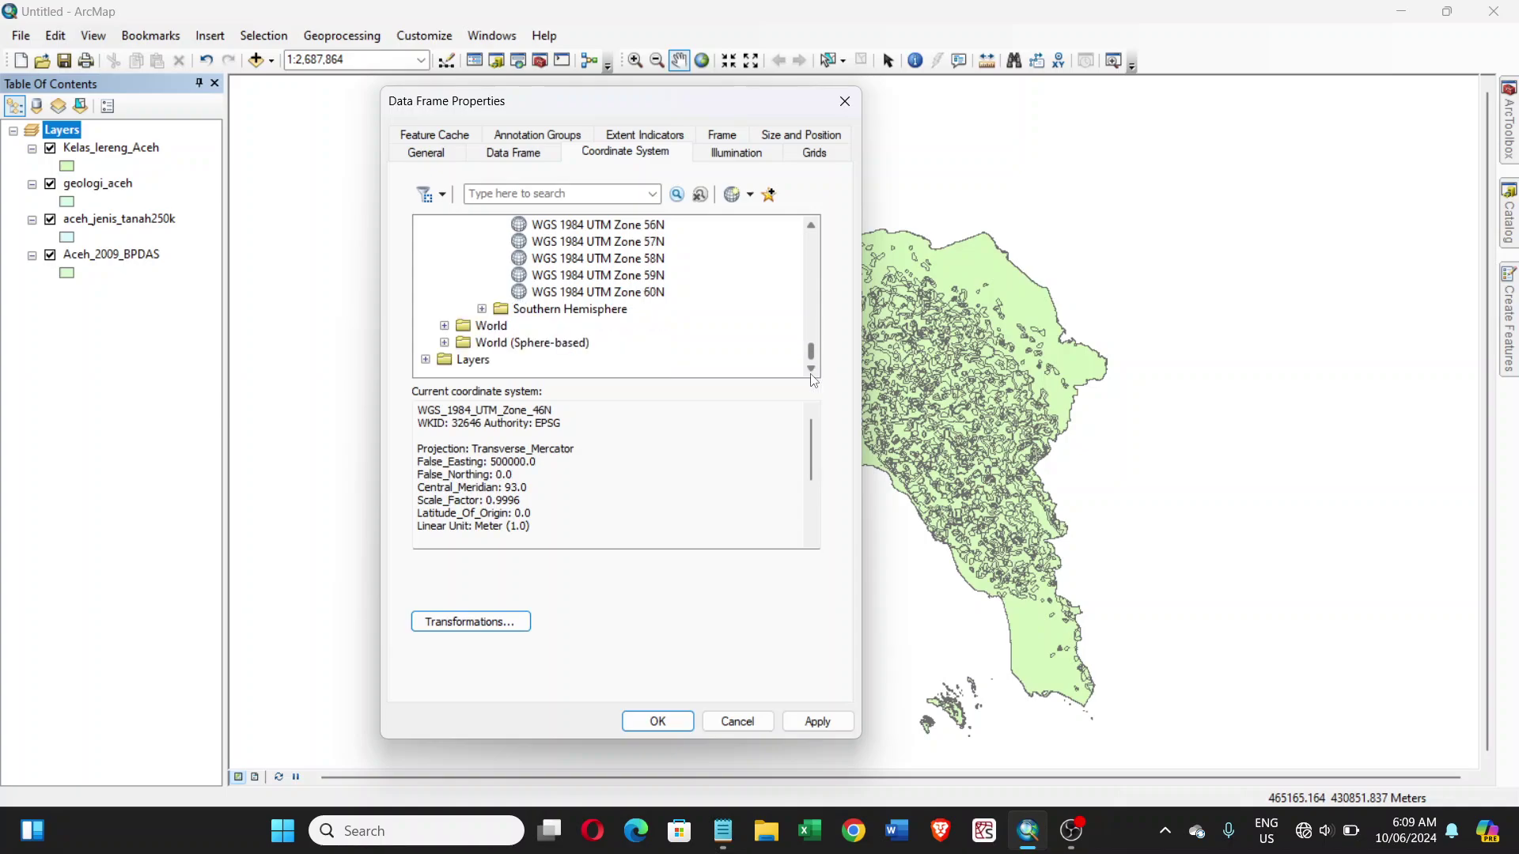
left_click(425, 360)
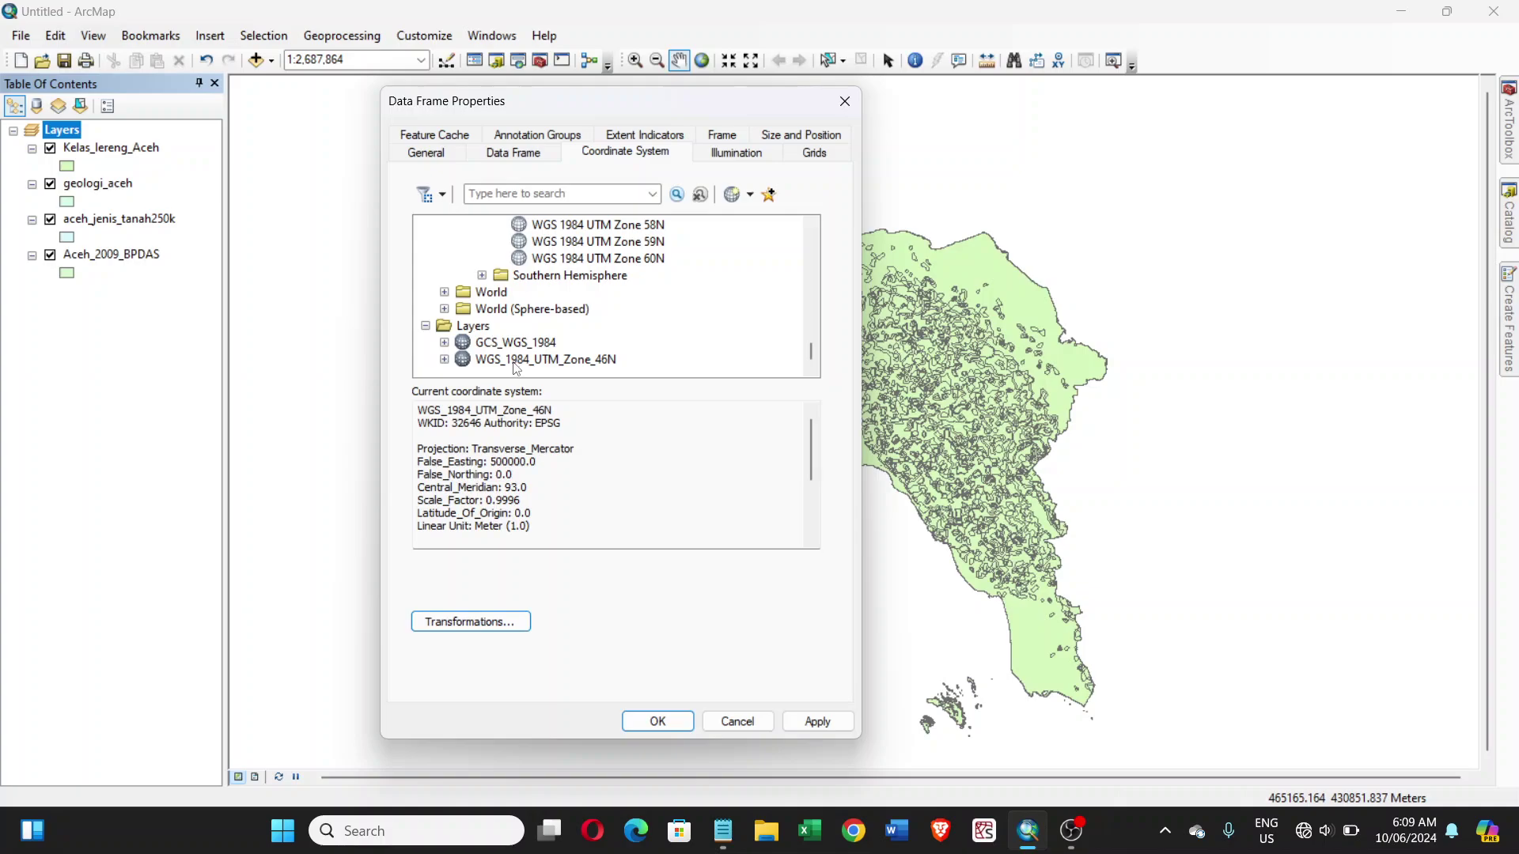
left_click(445, 344)
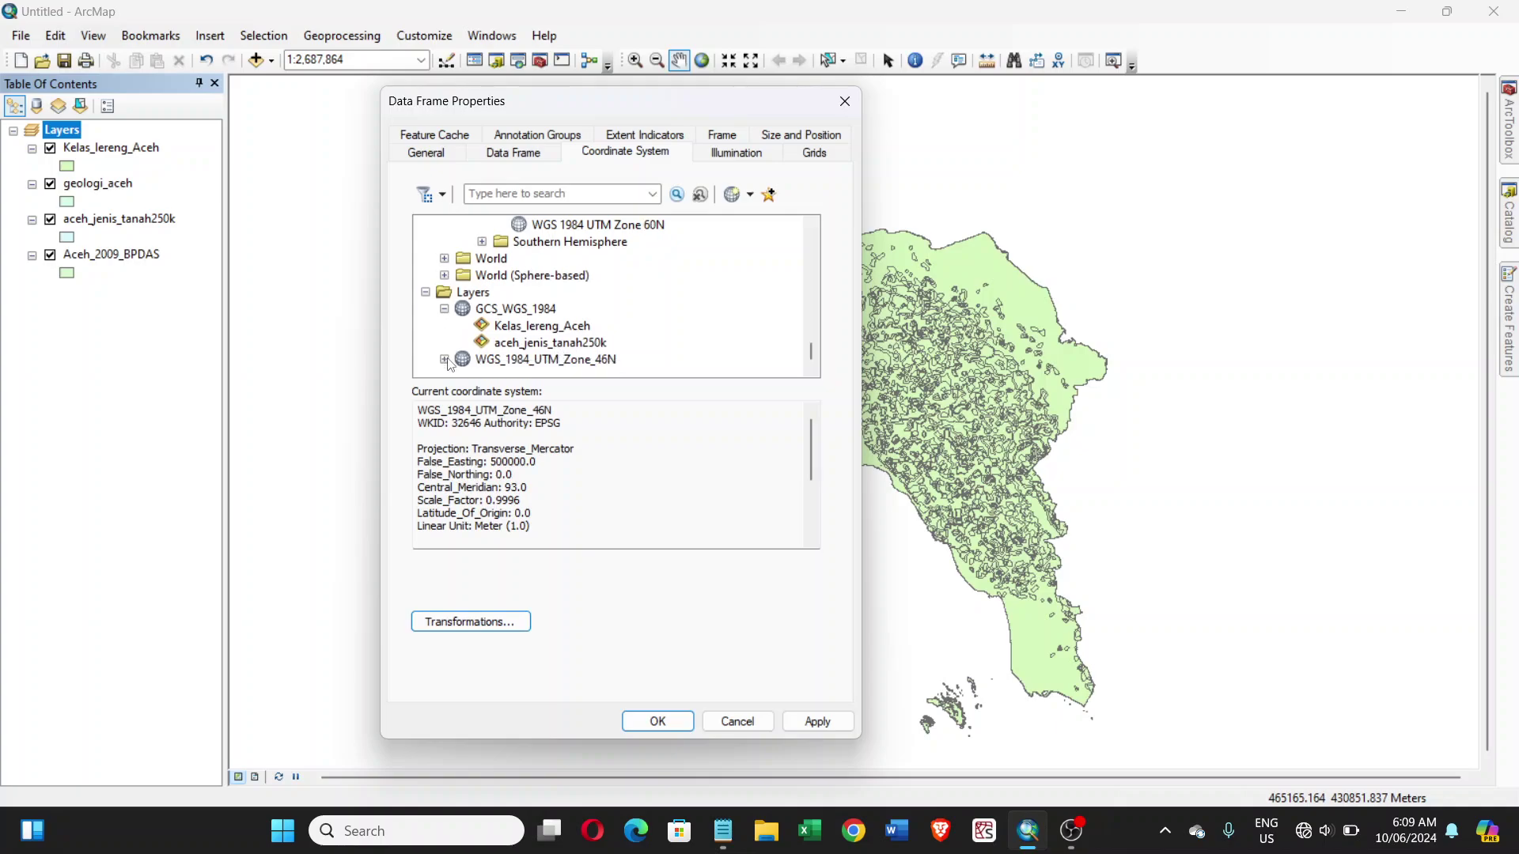
left_click(445, 372)
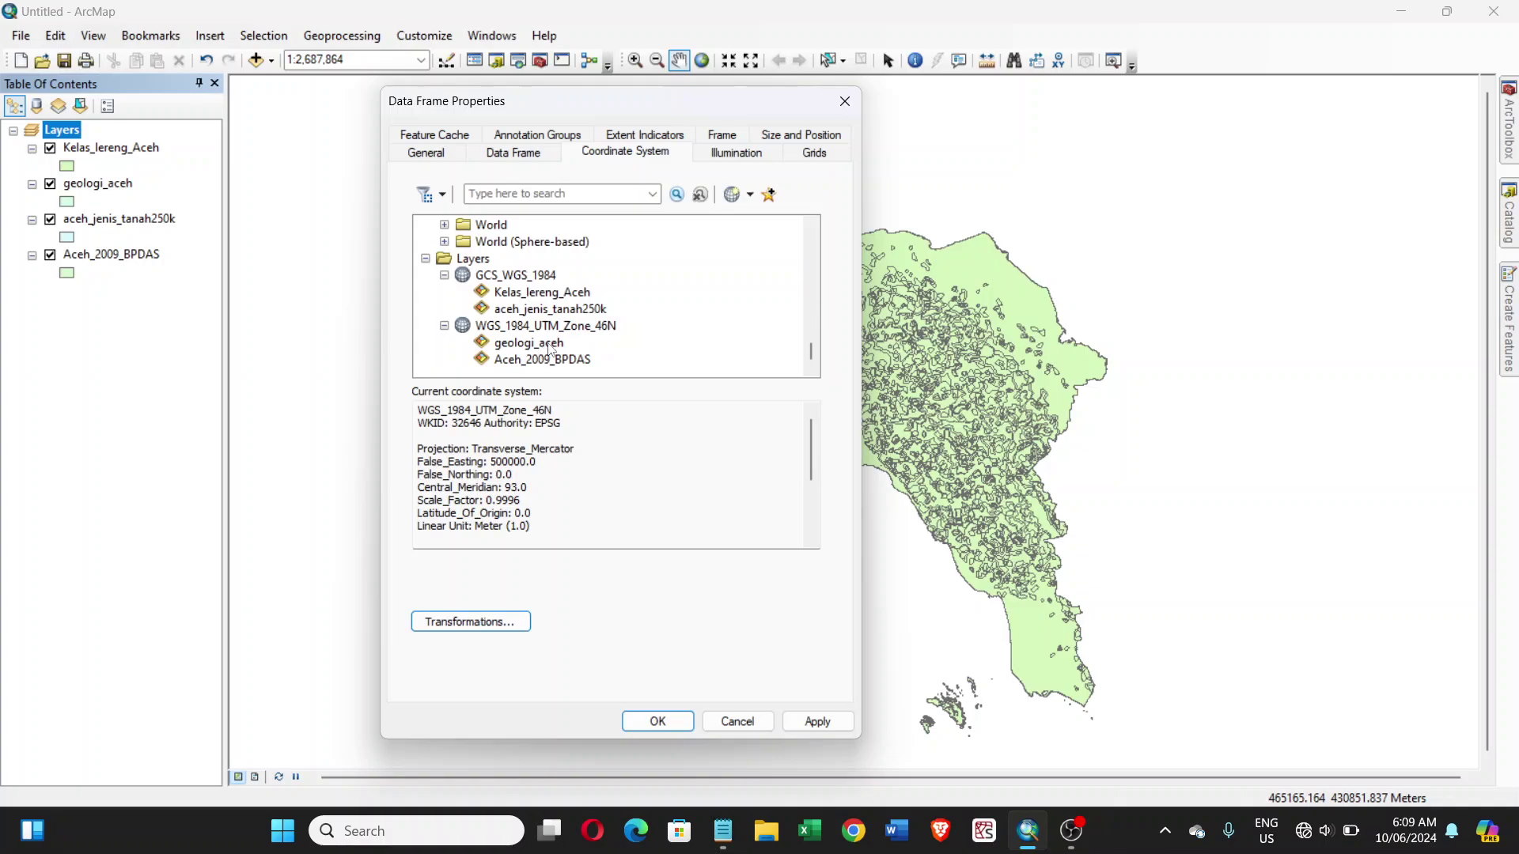
Compare the projection and units of WGS_1984_UTM_Zone_46N with those of GCS_WGS_1984, and discard any data frame changes
left_click(551, 328)
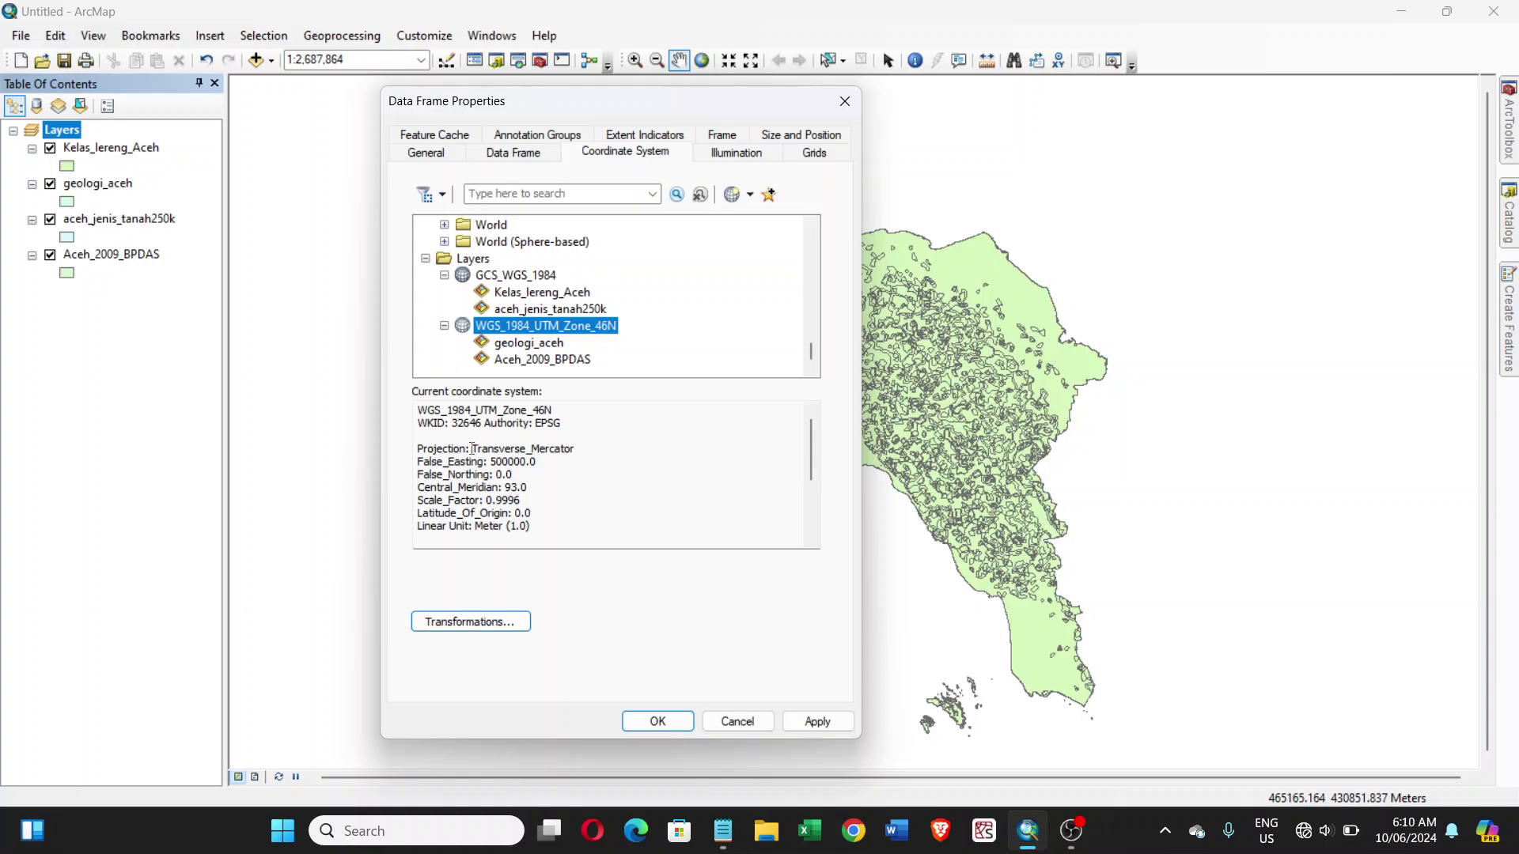
left_click_drag(470, 448, 575, 447)
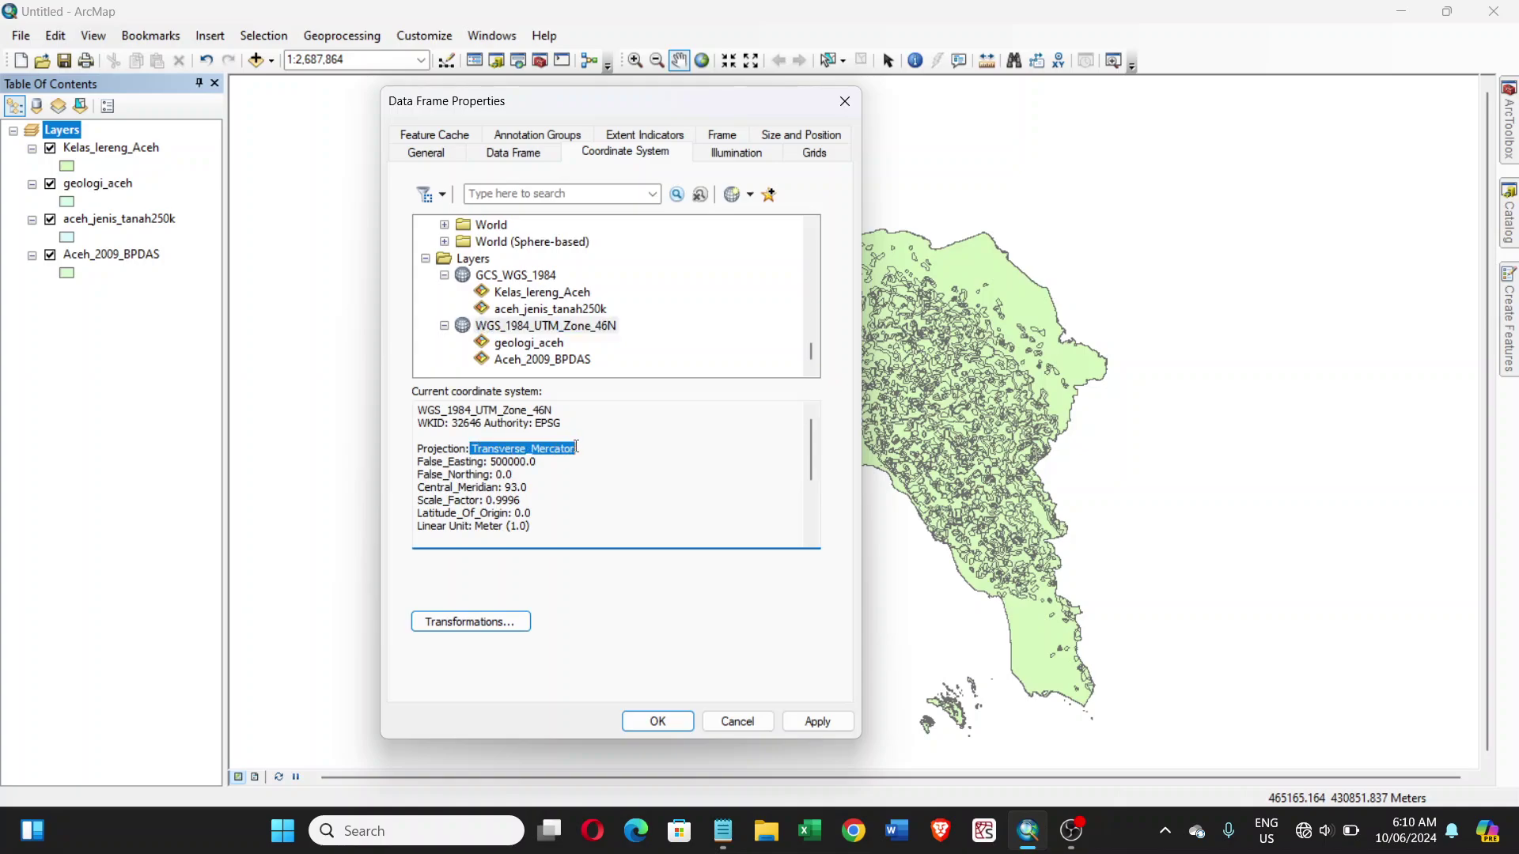
left_click_drag(473, 526, 536, 528)
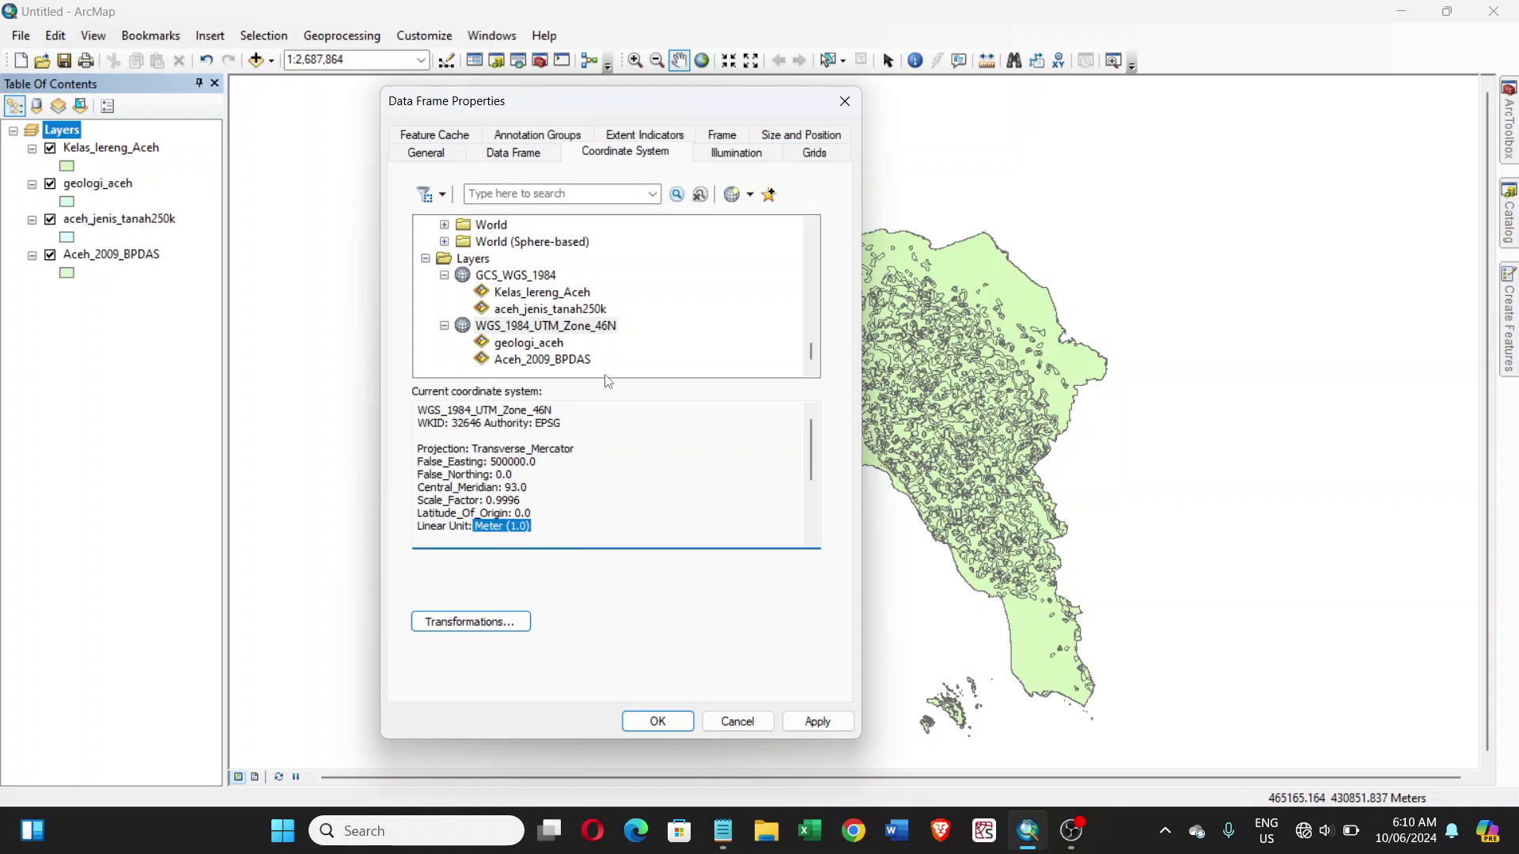
left_click(537, 282)
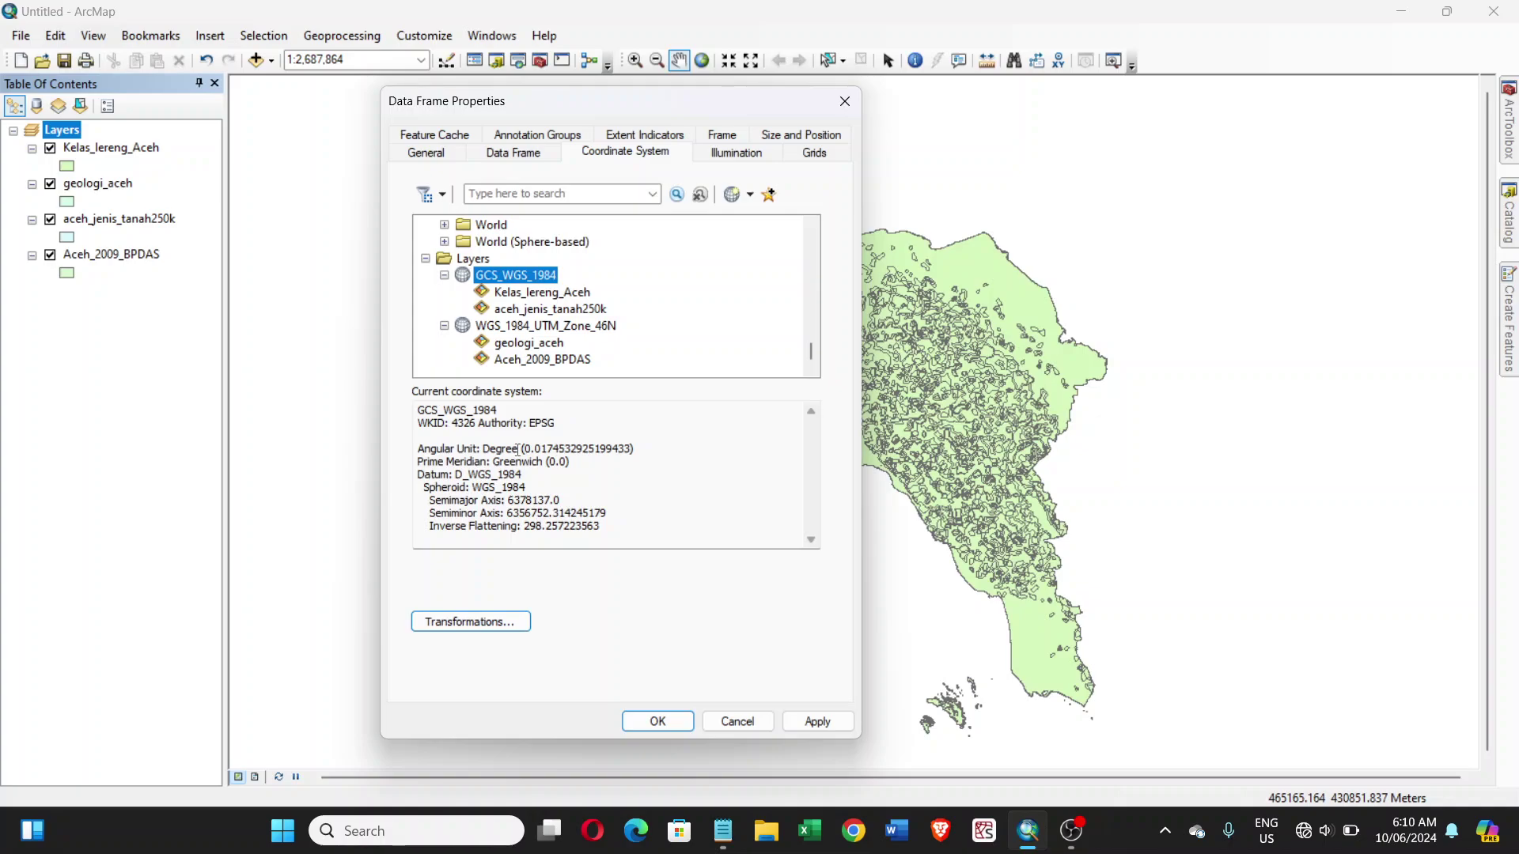
left_click_drag(484, 448, 640, 449)
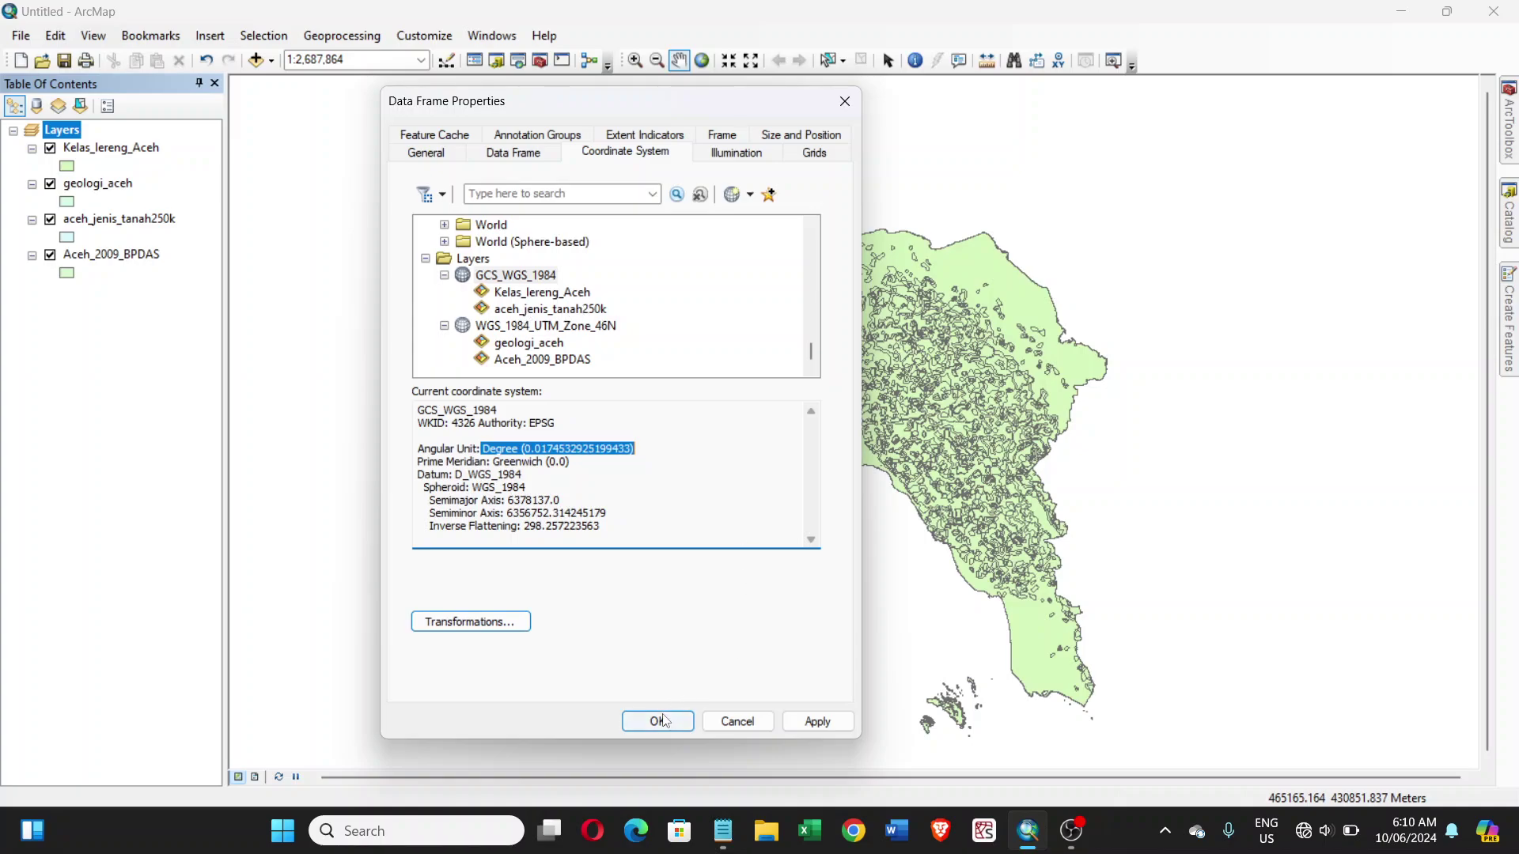
left_click(737, 722)
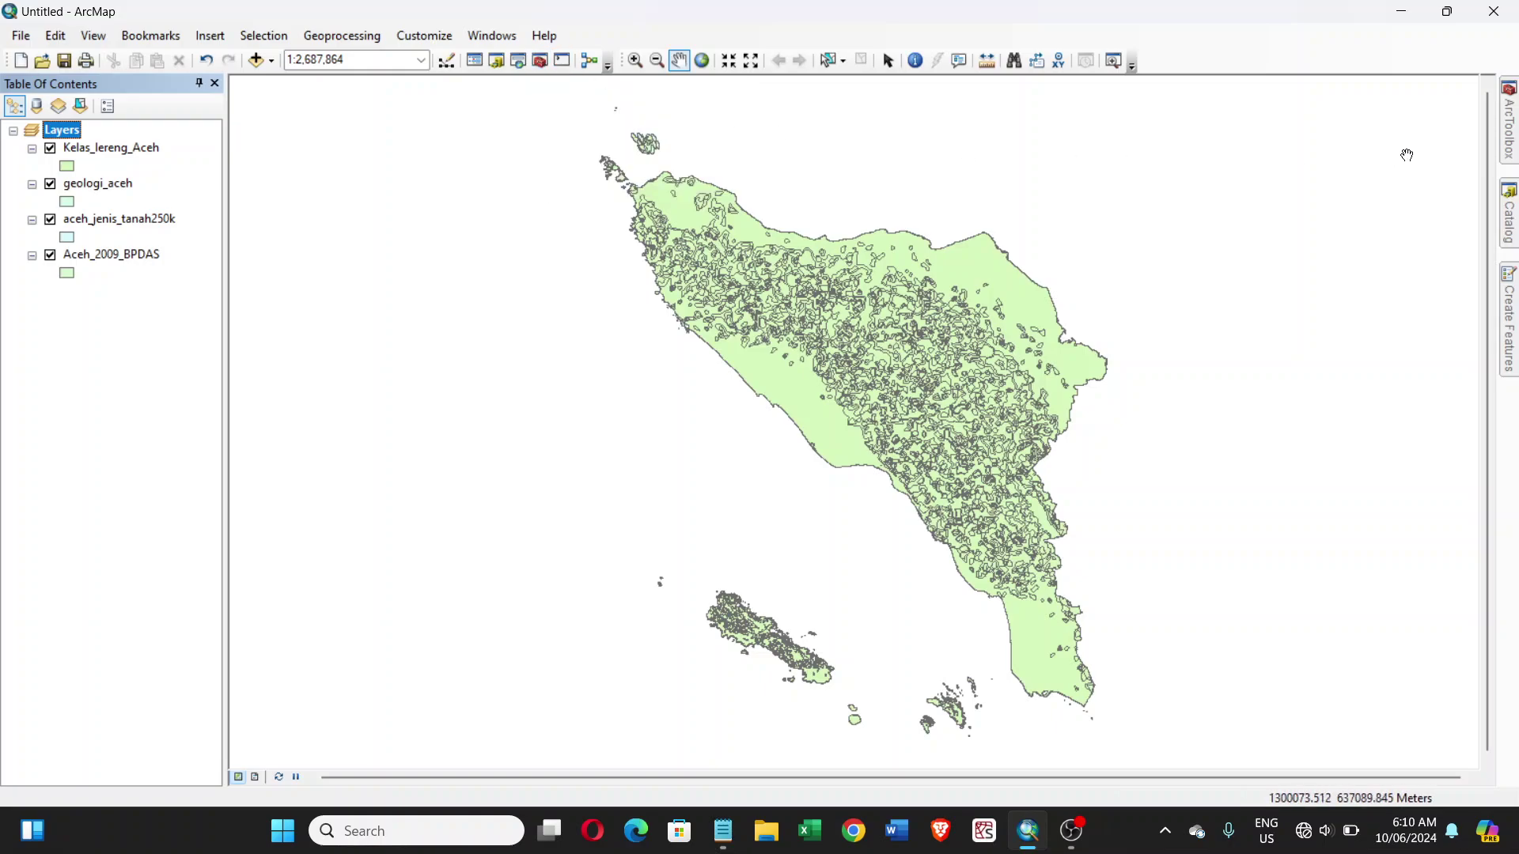
Open the Project tool from the Projections and Transformations toolset of the Data Management Tools
left_click(1511, 123)
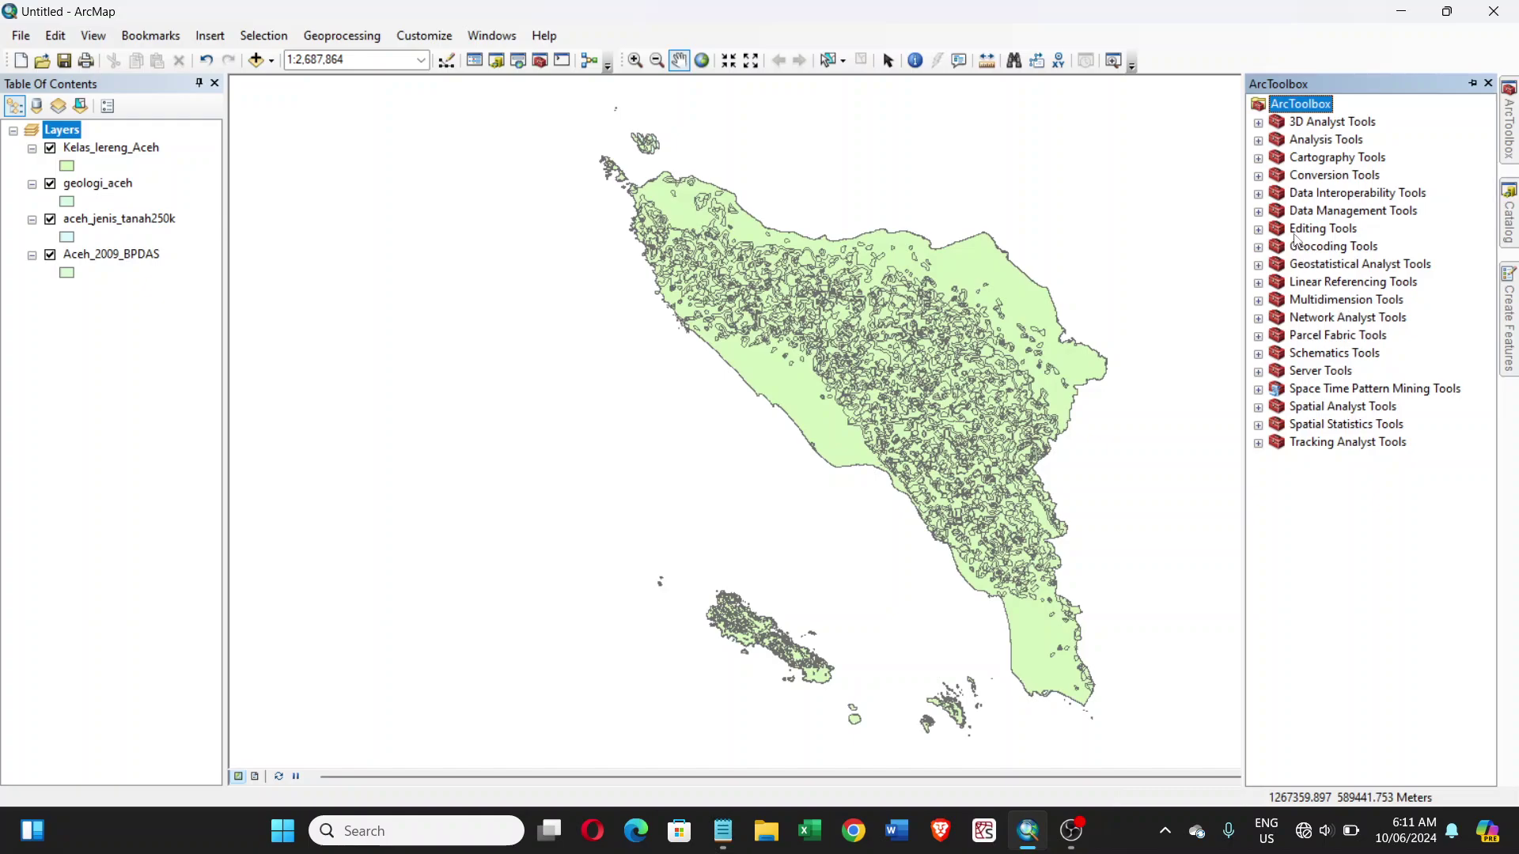
left_click(1259, 212)
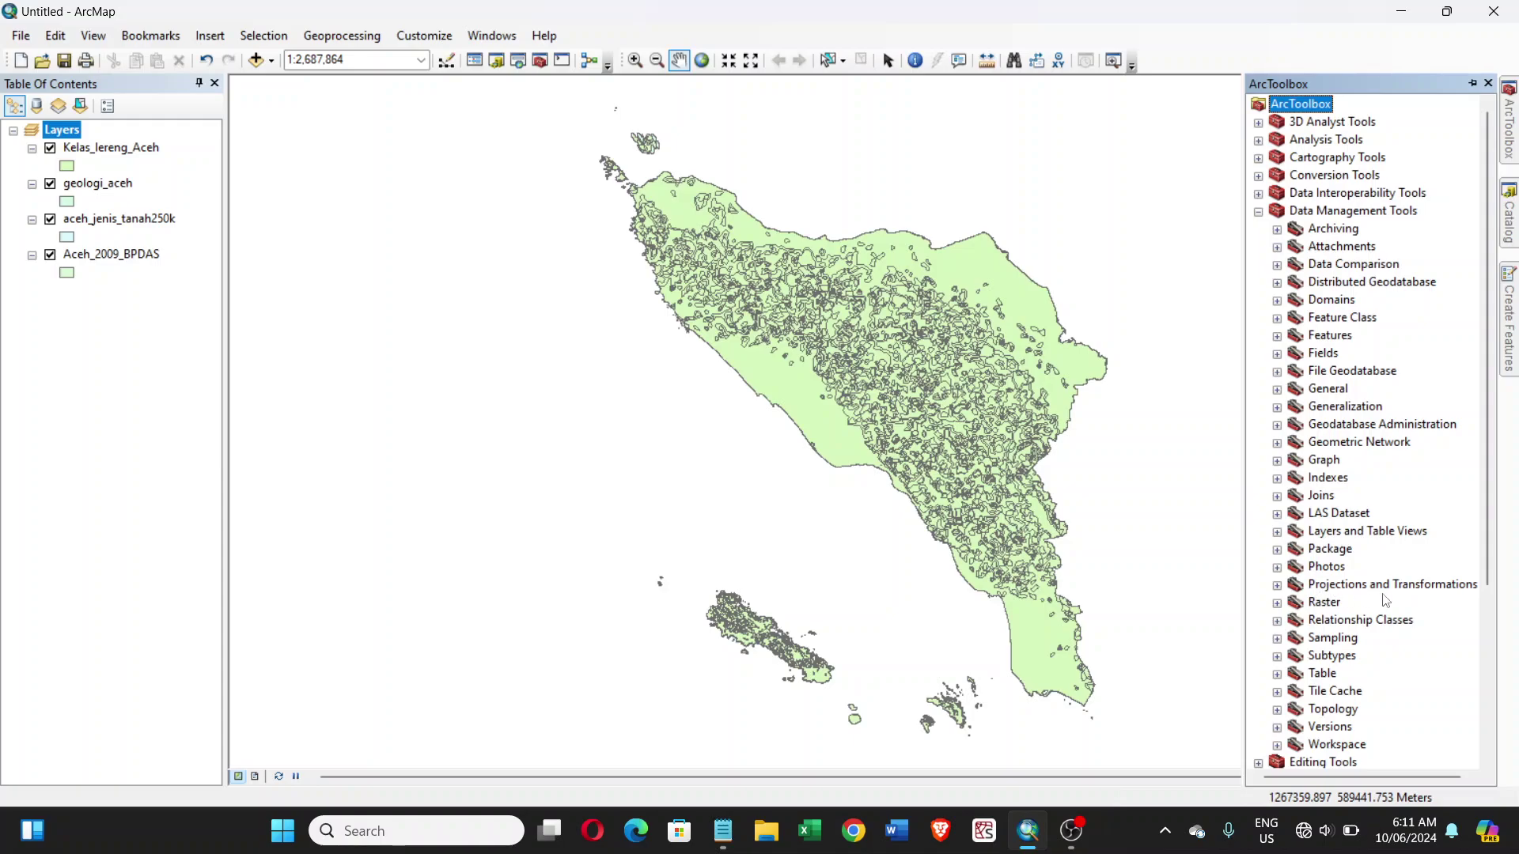
left_click(1277, 585)
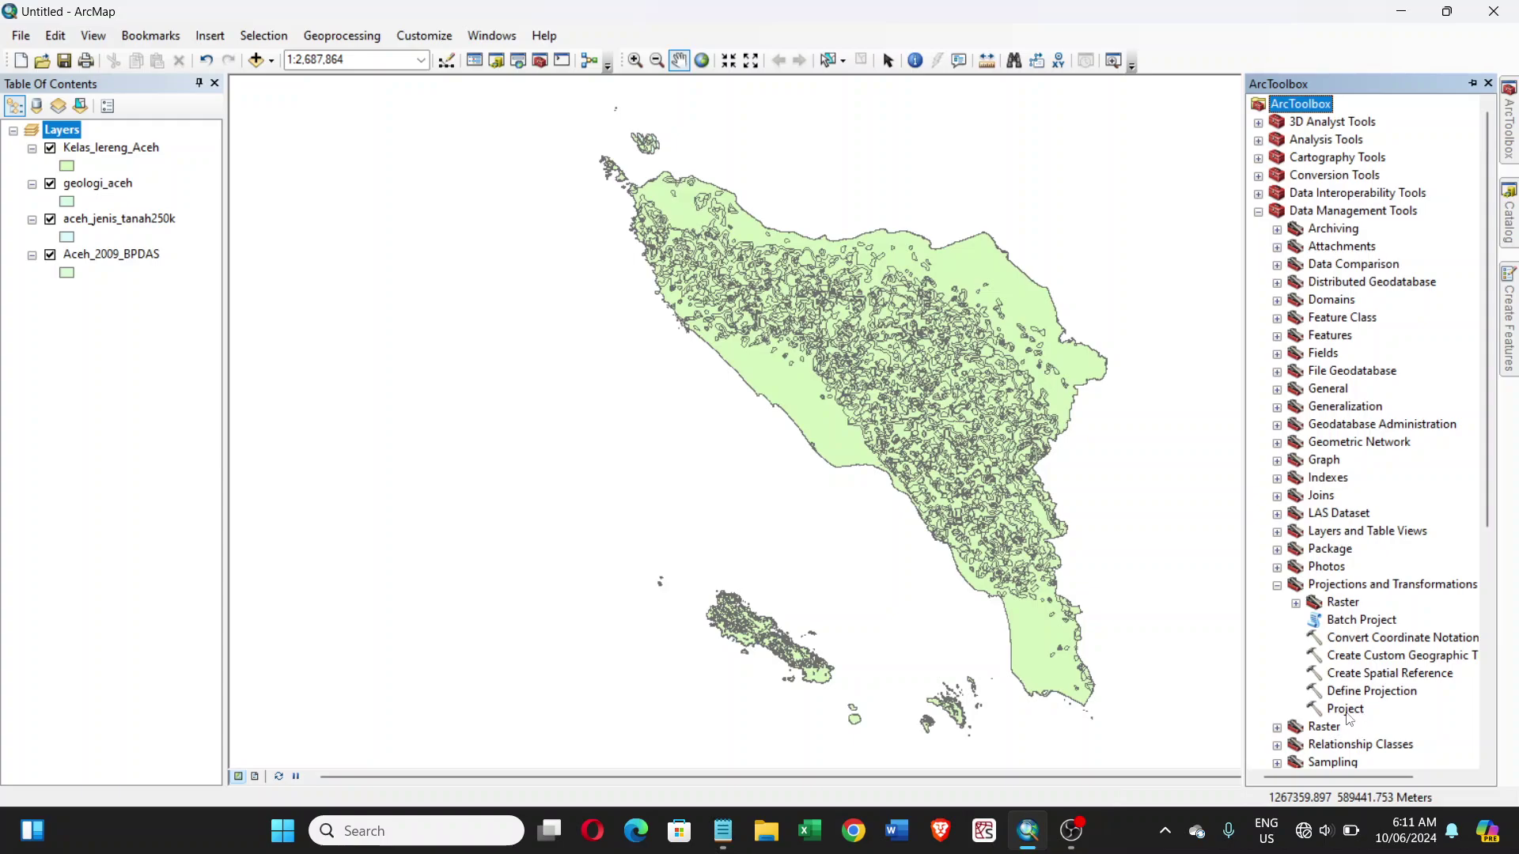
double_click(1345, 710)
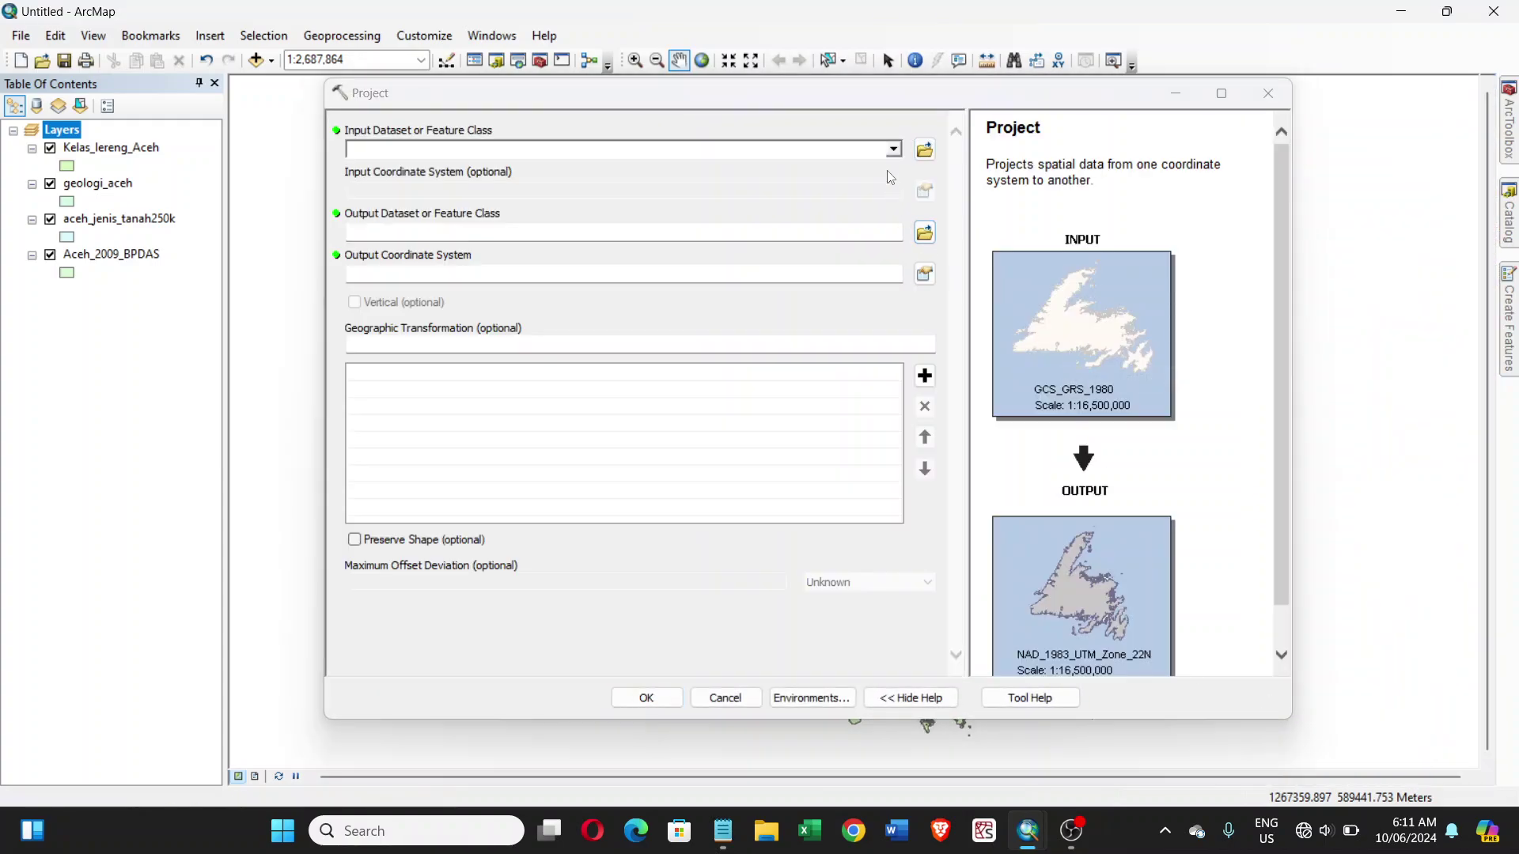
left_click_drag(913, 103, 885, 108)
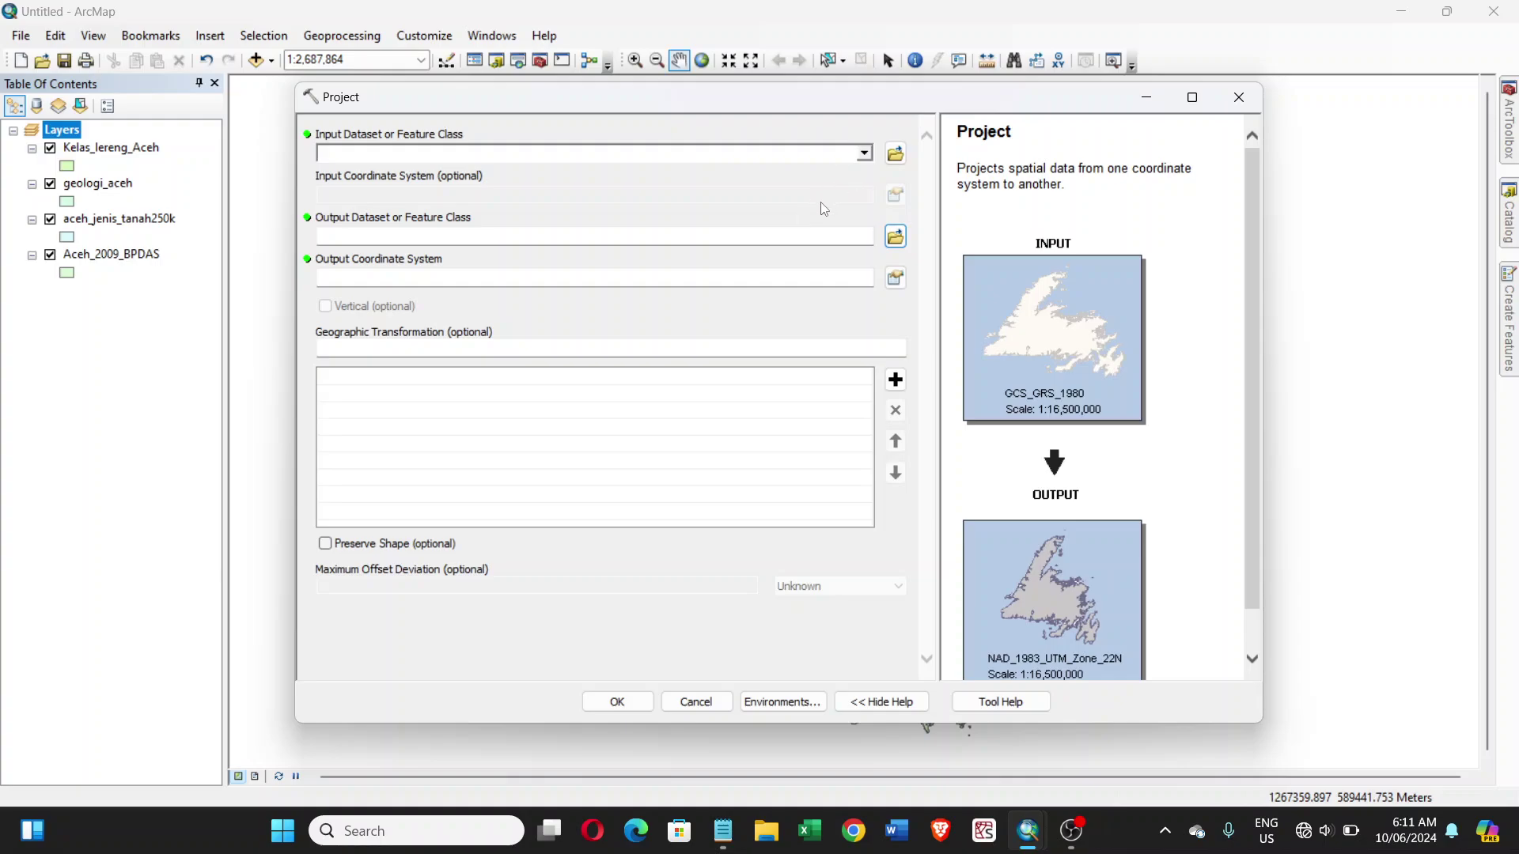
Choose geologi_aceh as the Project tool's input dataset and check its input coordinate system
left_click(868, 159)
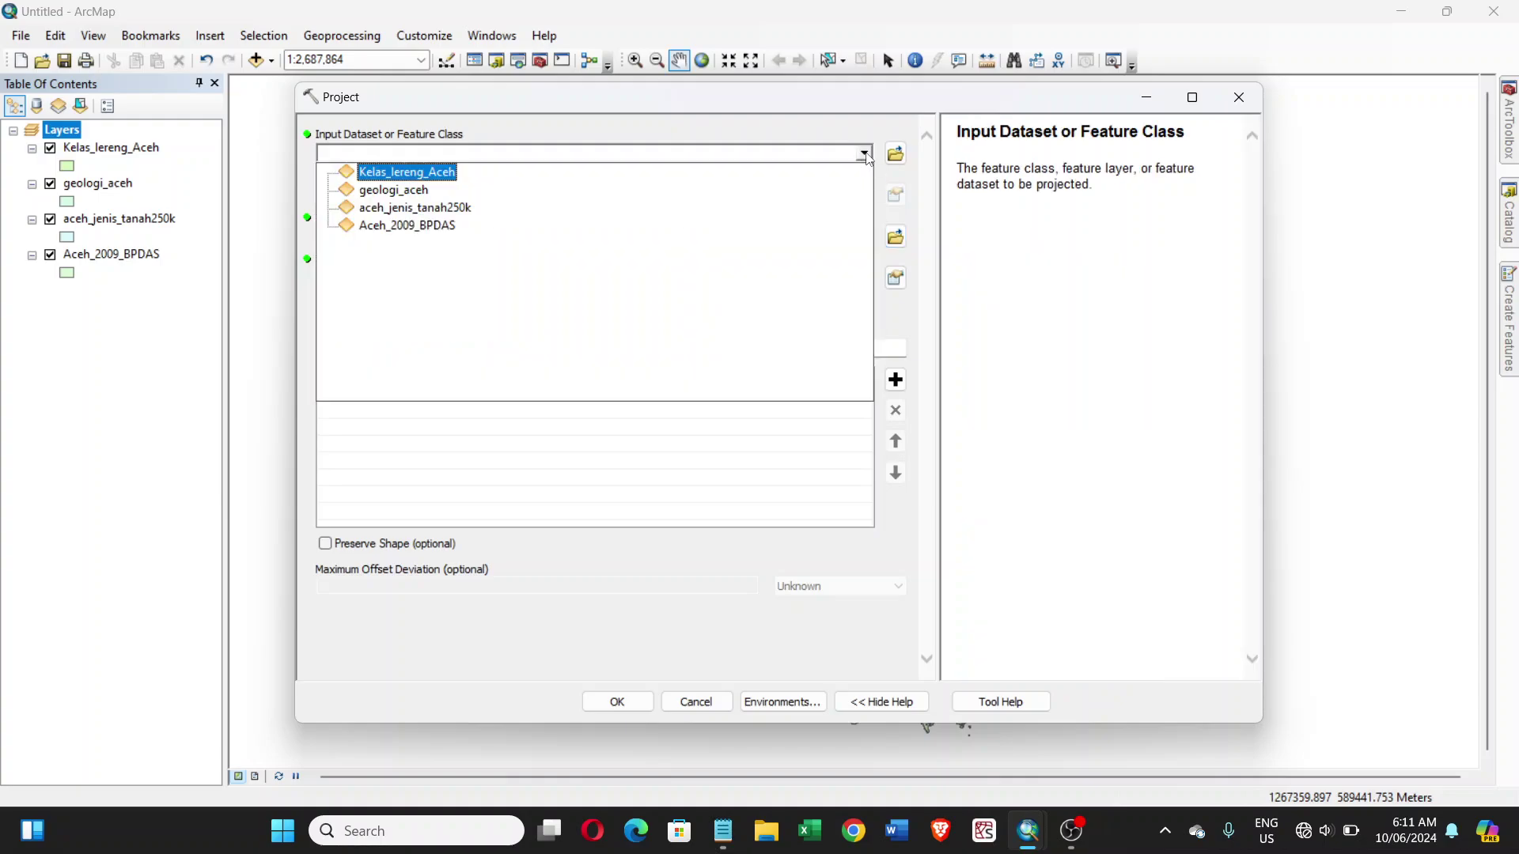
left_click(404, 189)
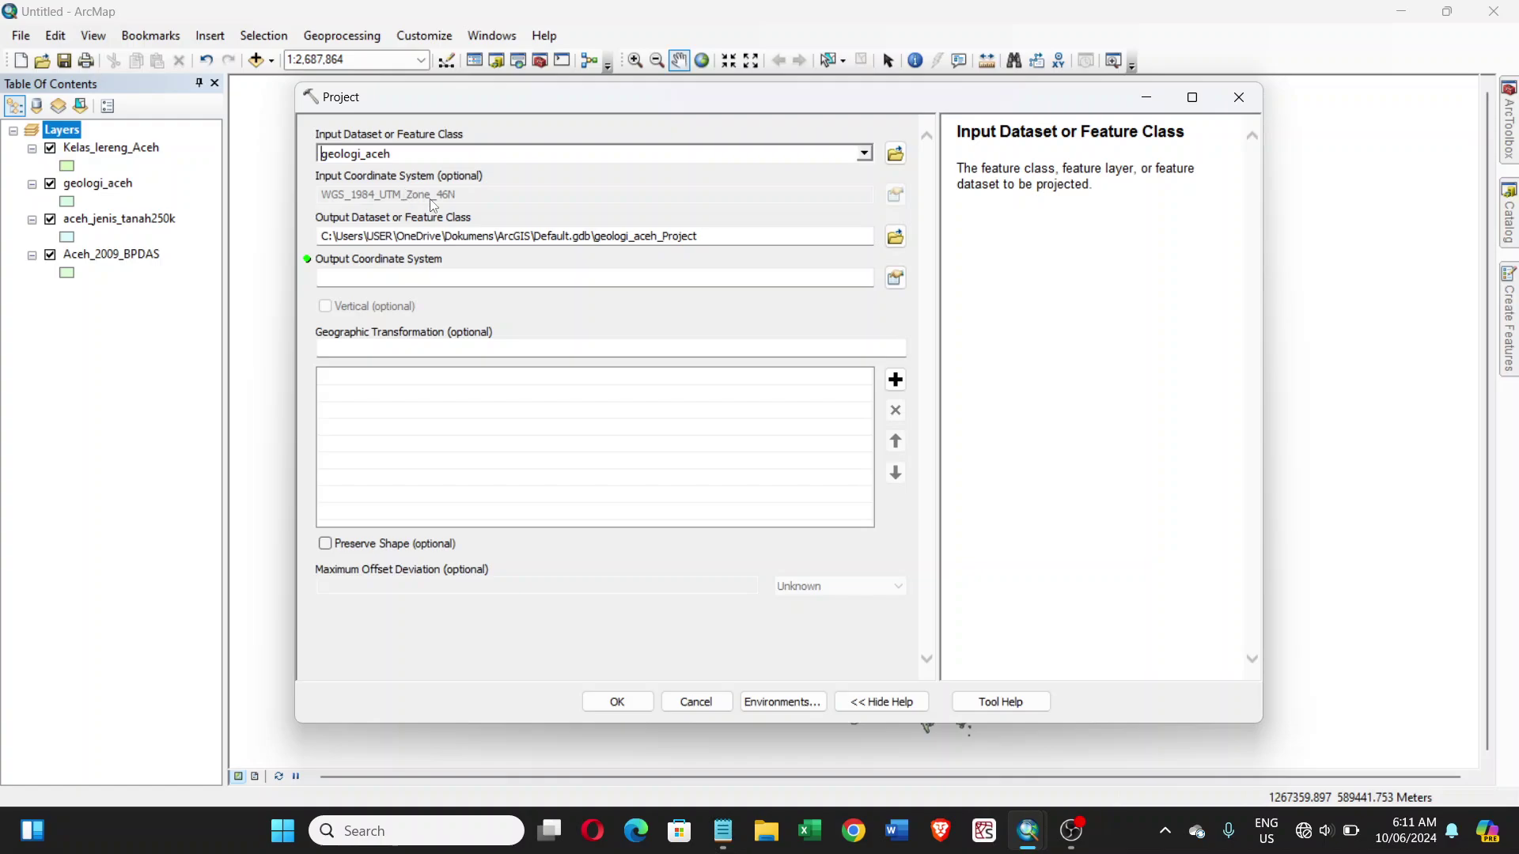
left_click(475, 206)
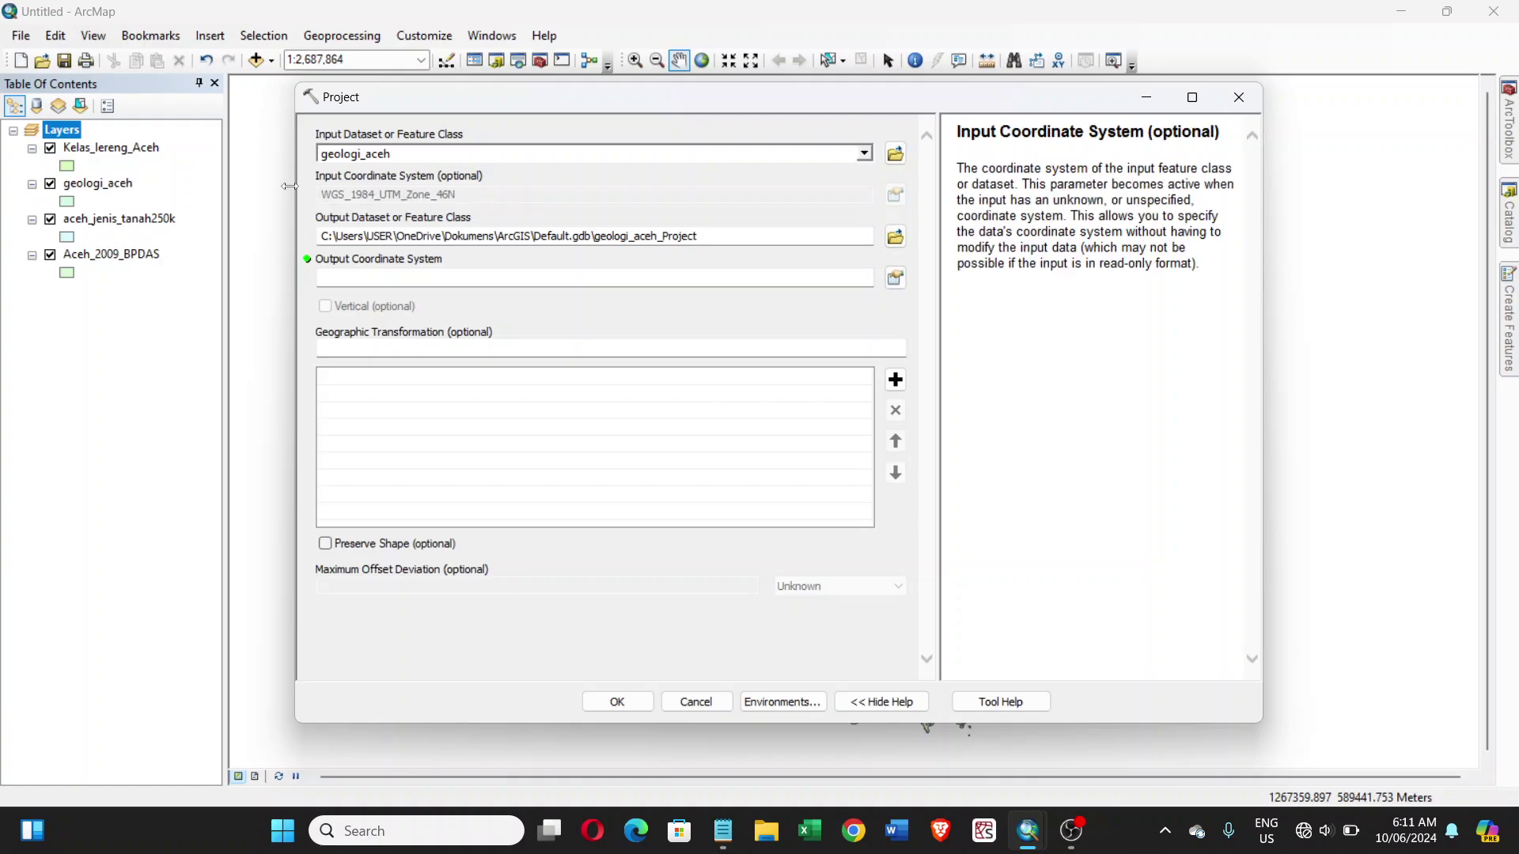
Switch the Project tool's input to Kelas_lereng_Aceh and browse to the Data02 folder in Praktikum_Dasar_SIG for the output dataset
left_click(865, 154)
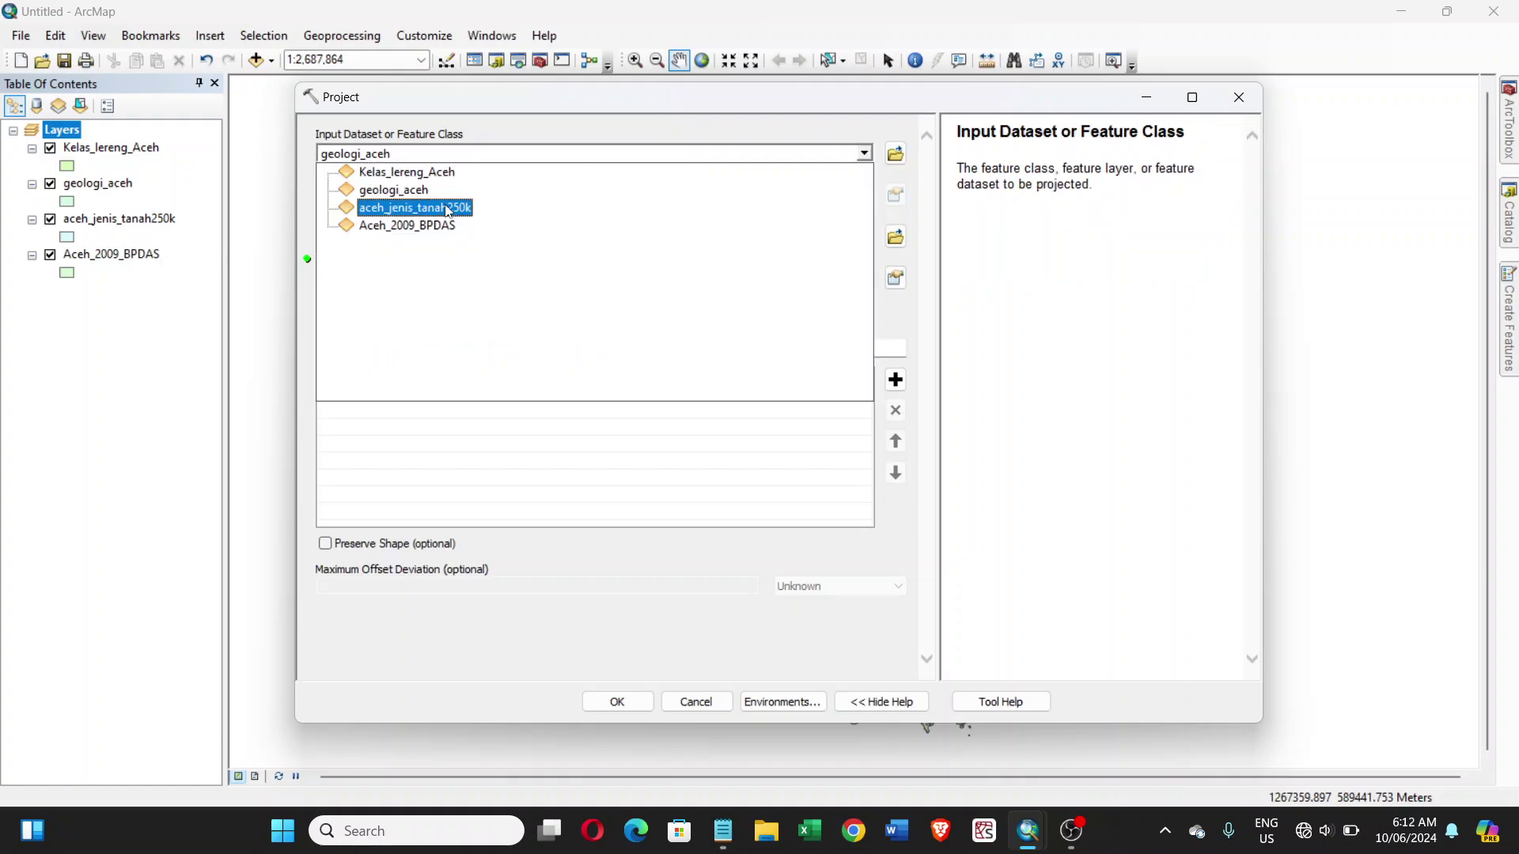
left_click(423, 173)
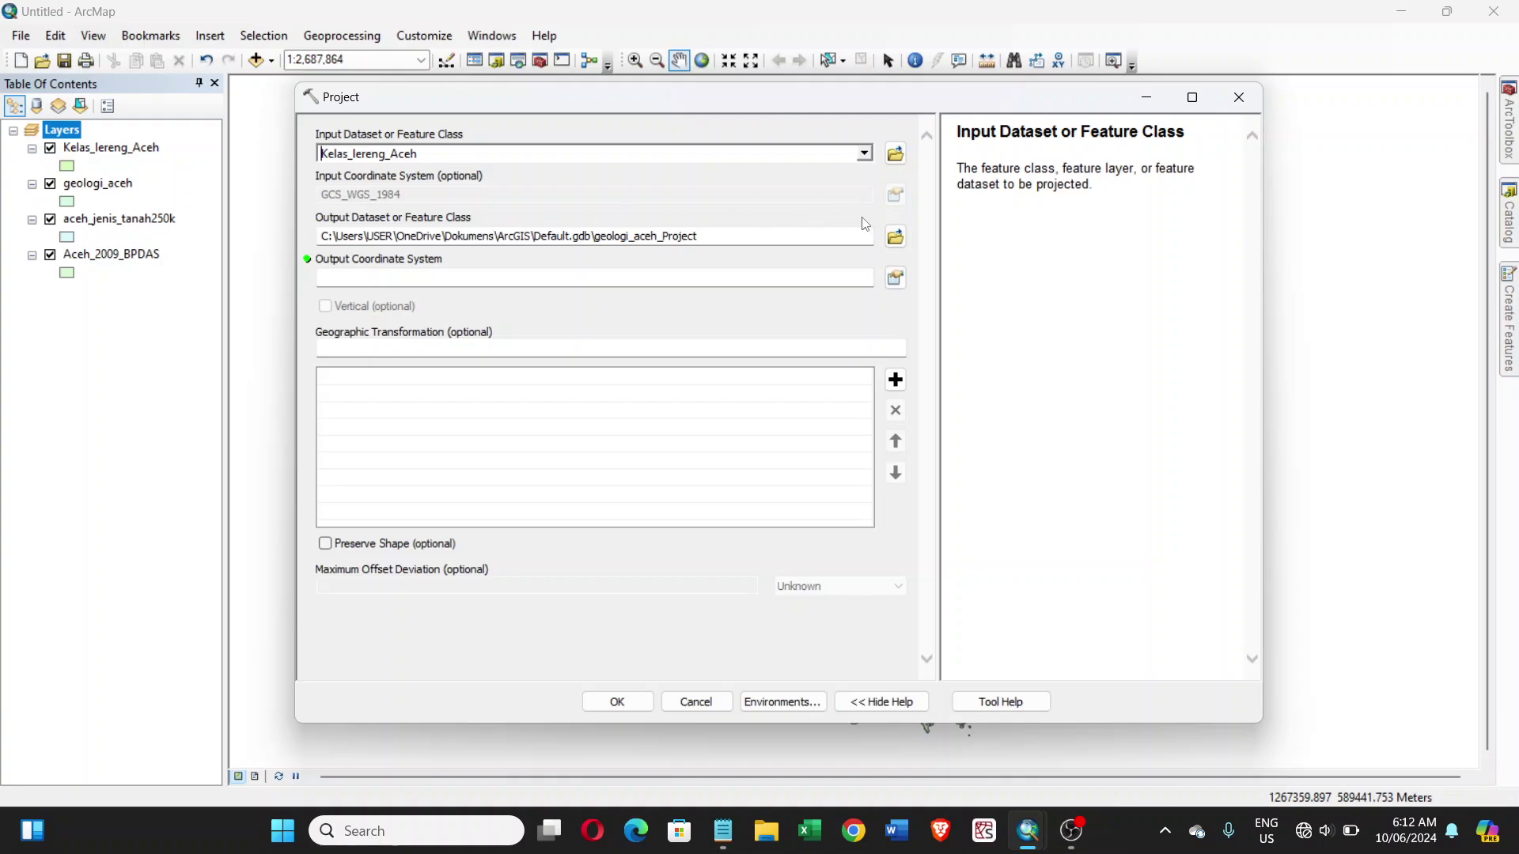
left_click(895, 238)
left_click_drag(877, 259, 755, 261)
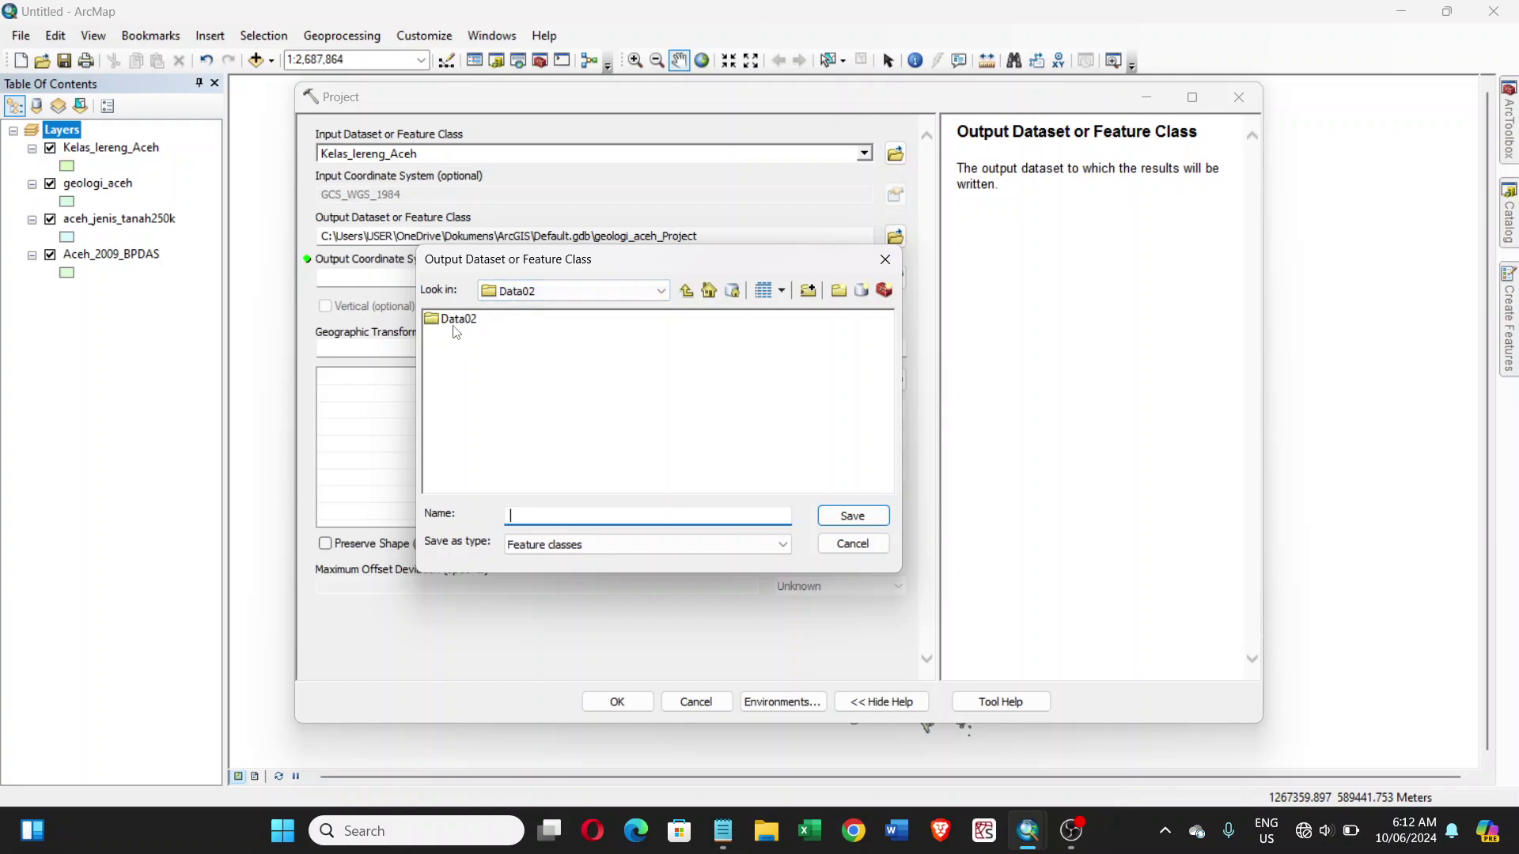
left_click(686, 294)
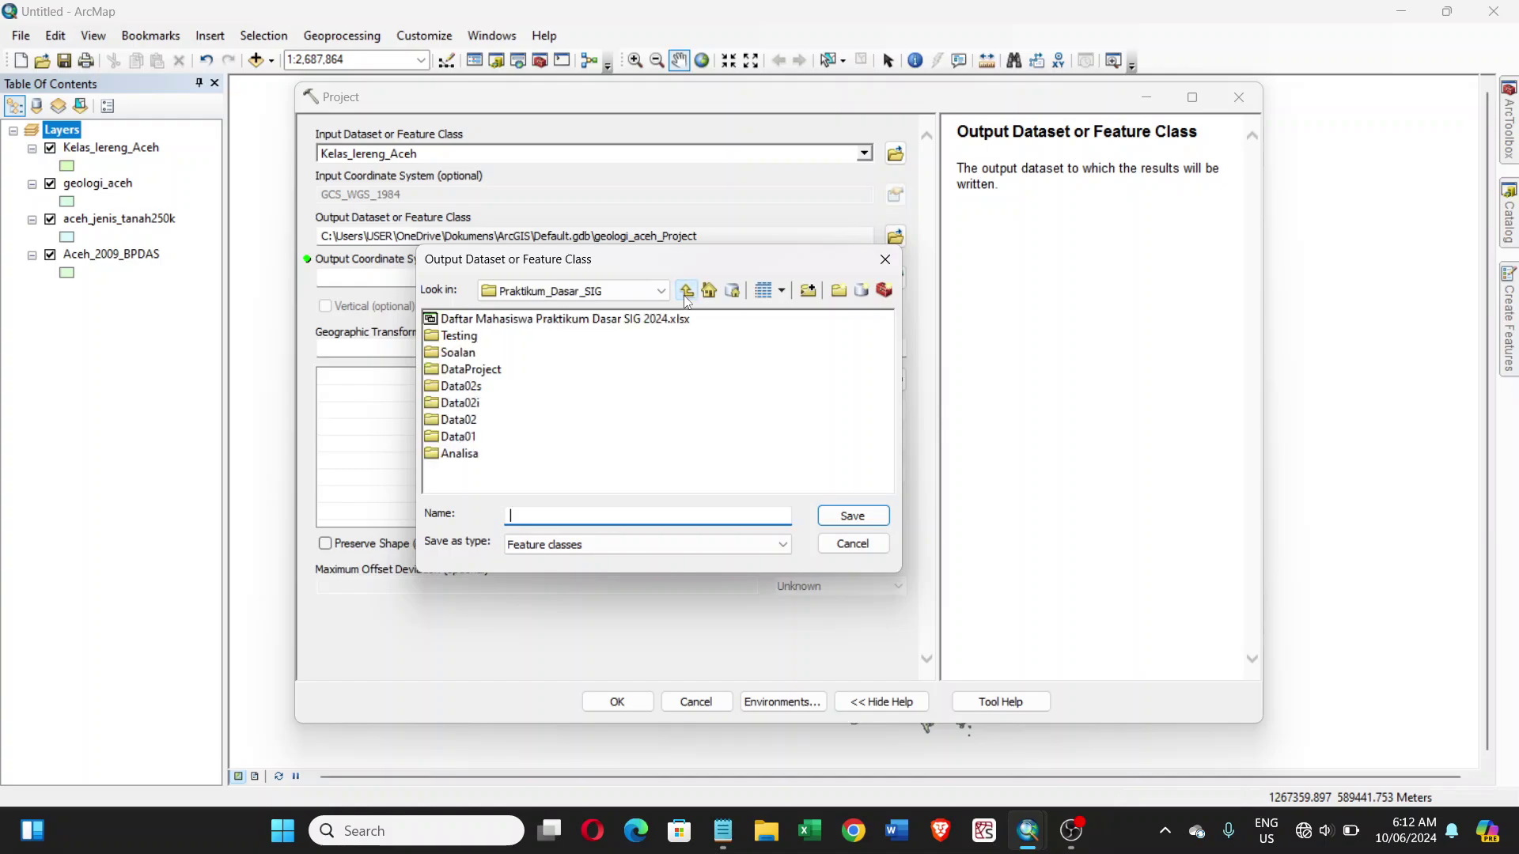
double_click(465, 420)
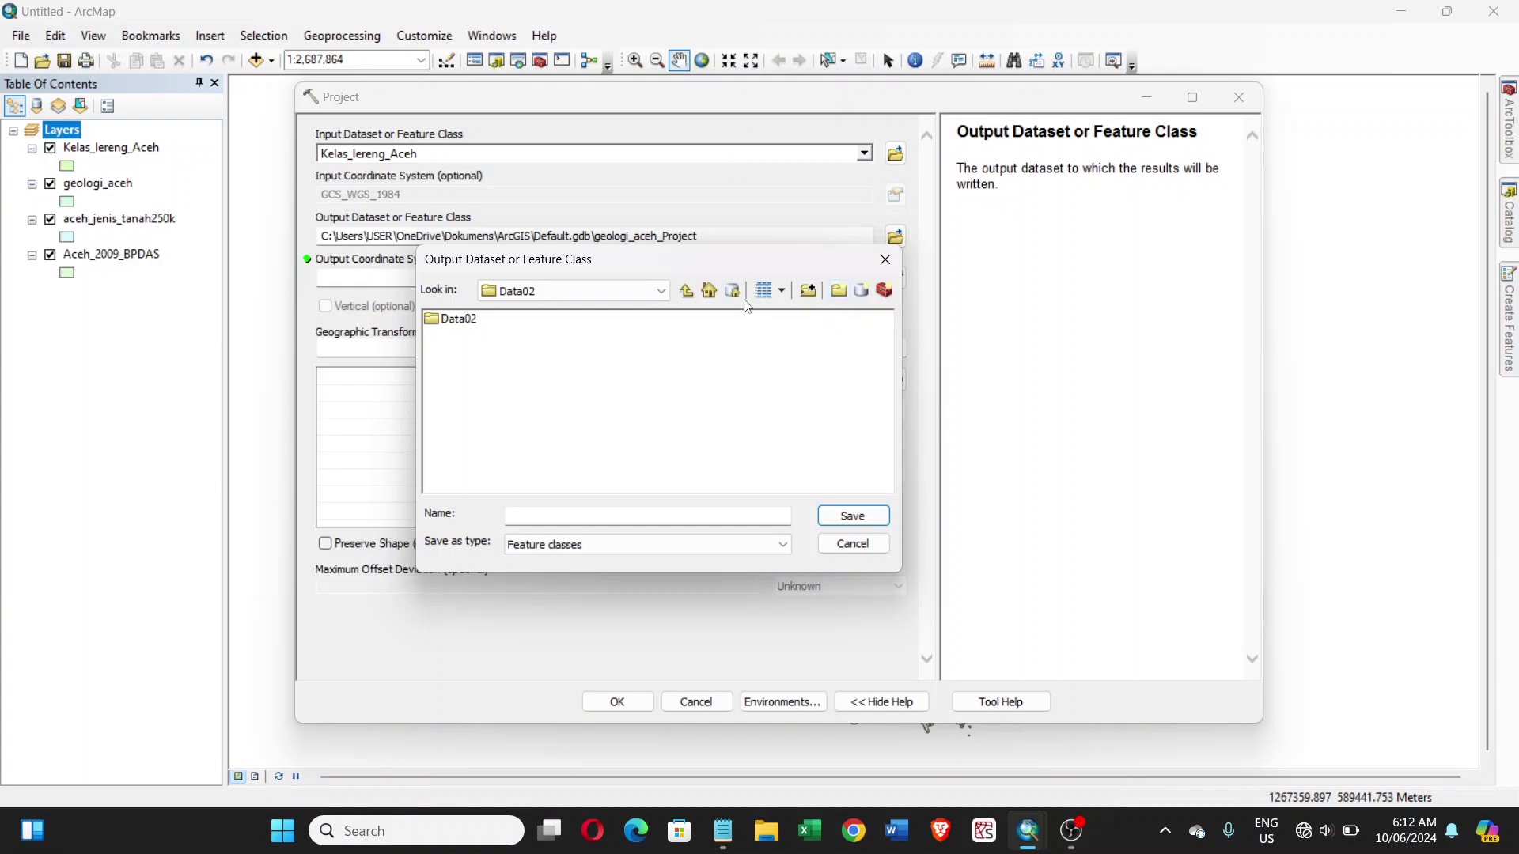
Create a new folder named Geoprocessing inside Data02 and open it
left_click(840, 292)
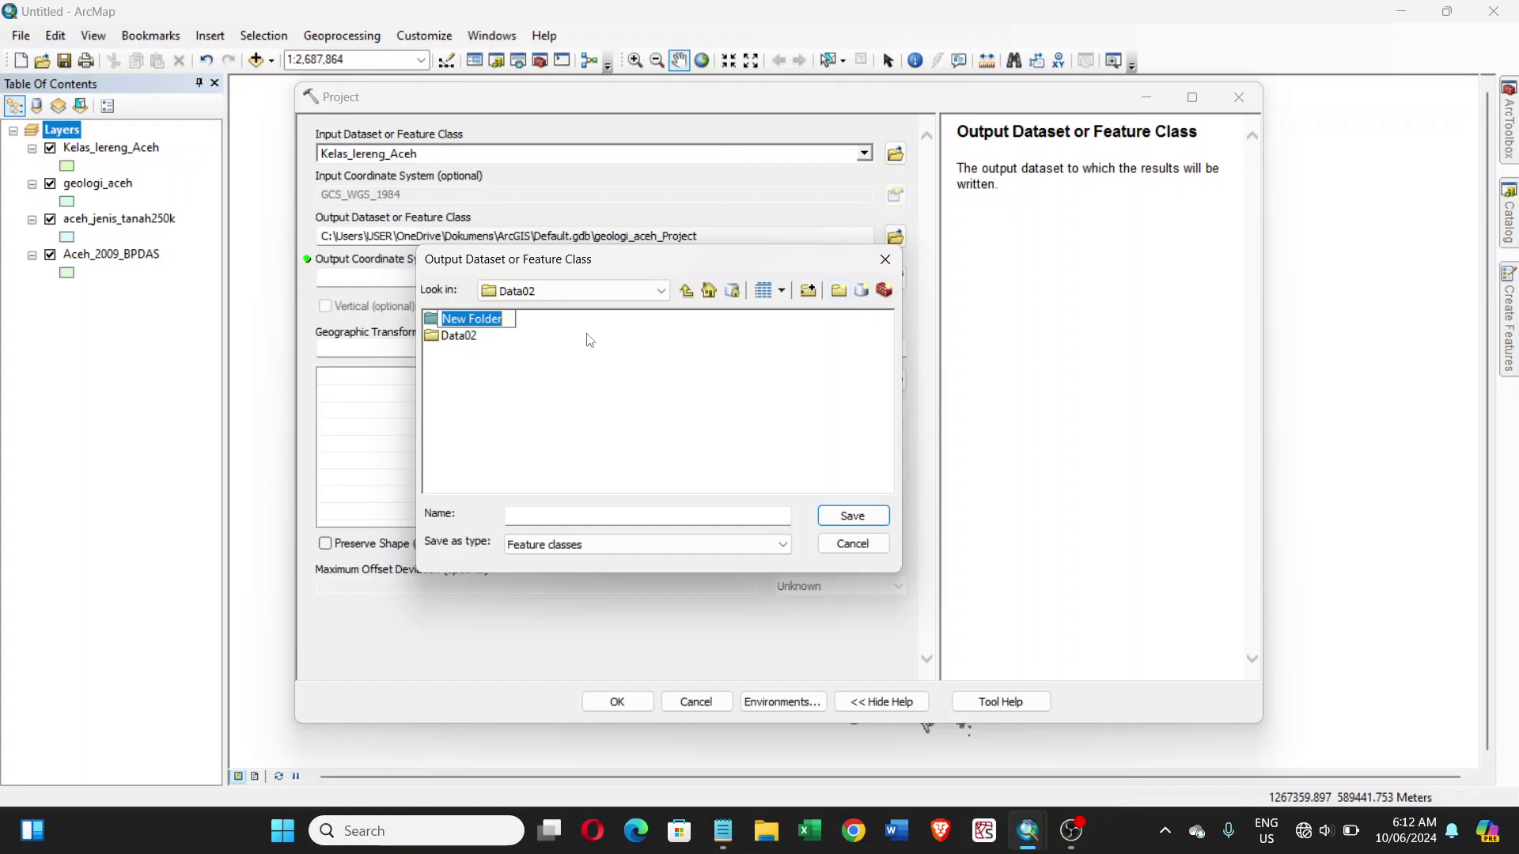
type("Geopr")
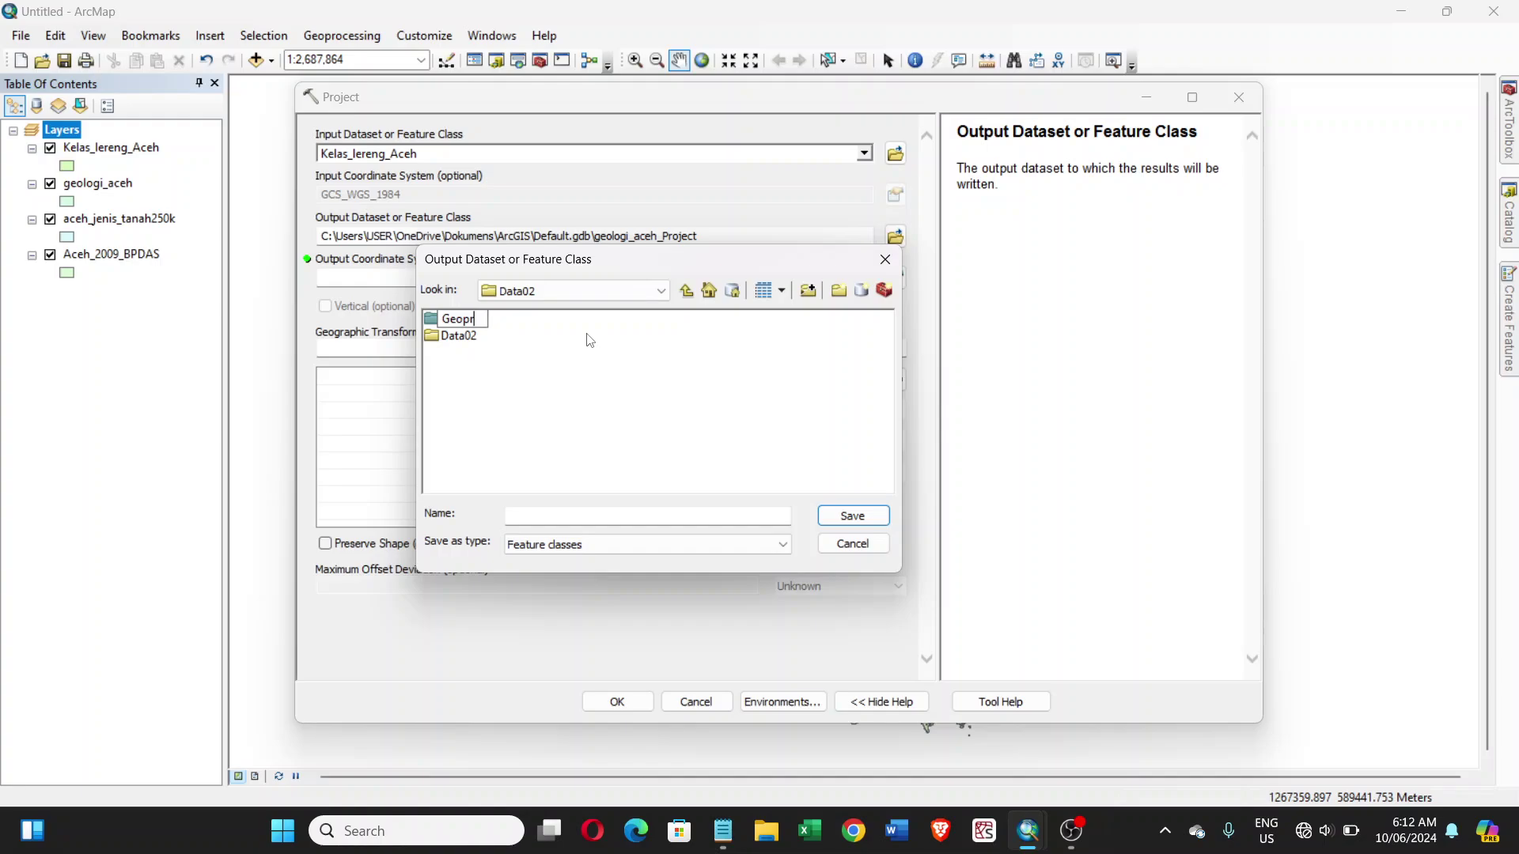
type("ocessing")
left_click(601, 448)
double_click(508, 324)
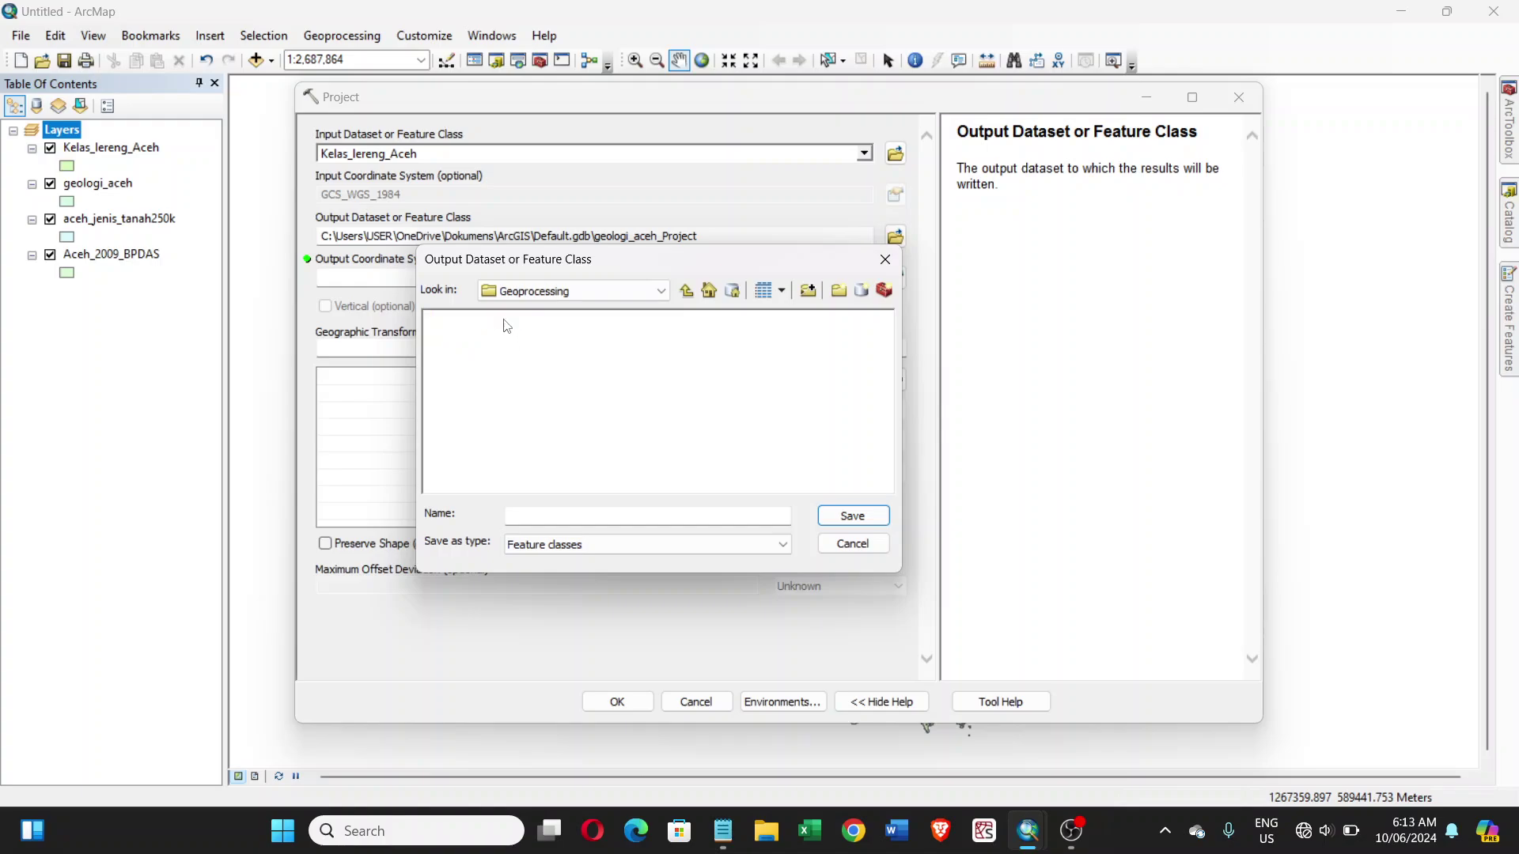
Name the output feature class Kelas_Lereng_Aceh_Prj and save that output location in the Geoprocessing folder
left_click(522, 513)
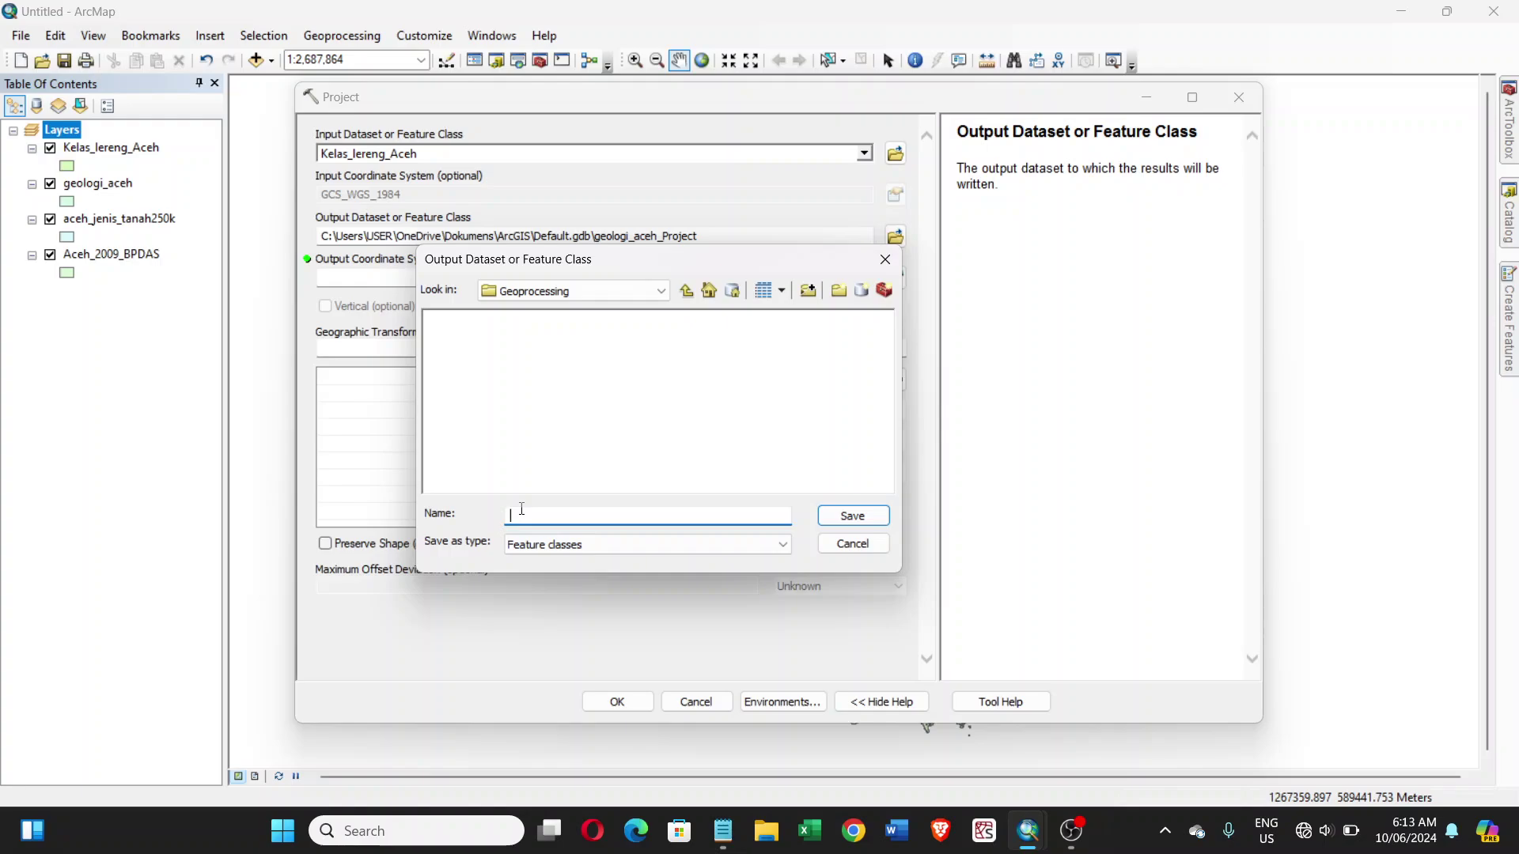
type("Kelas_")
type("Lereng_Aceh_Prj")
double_click(525, 550)
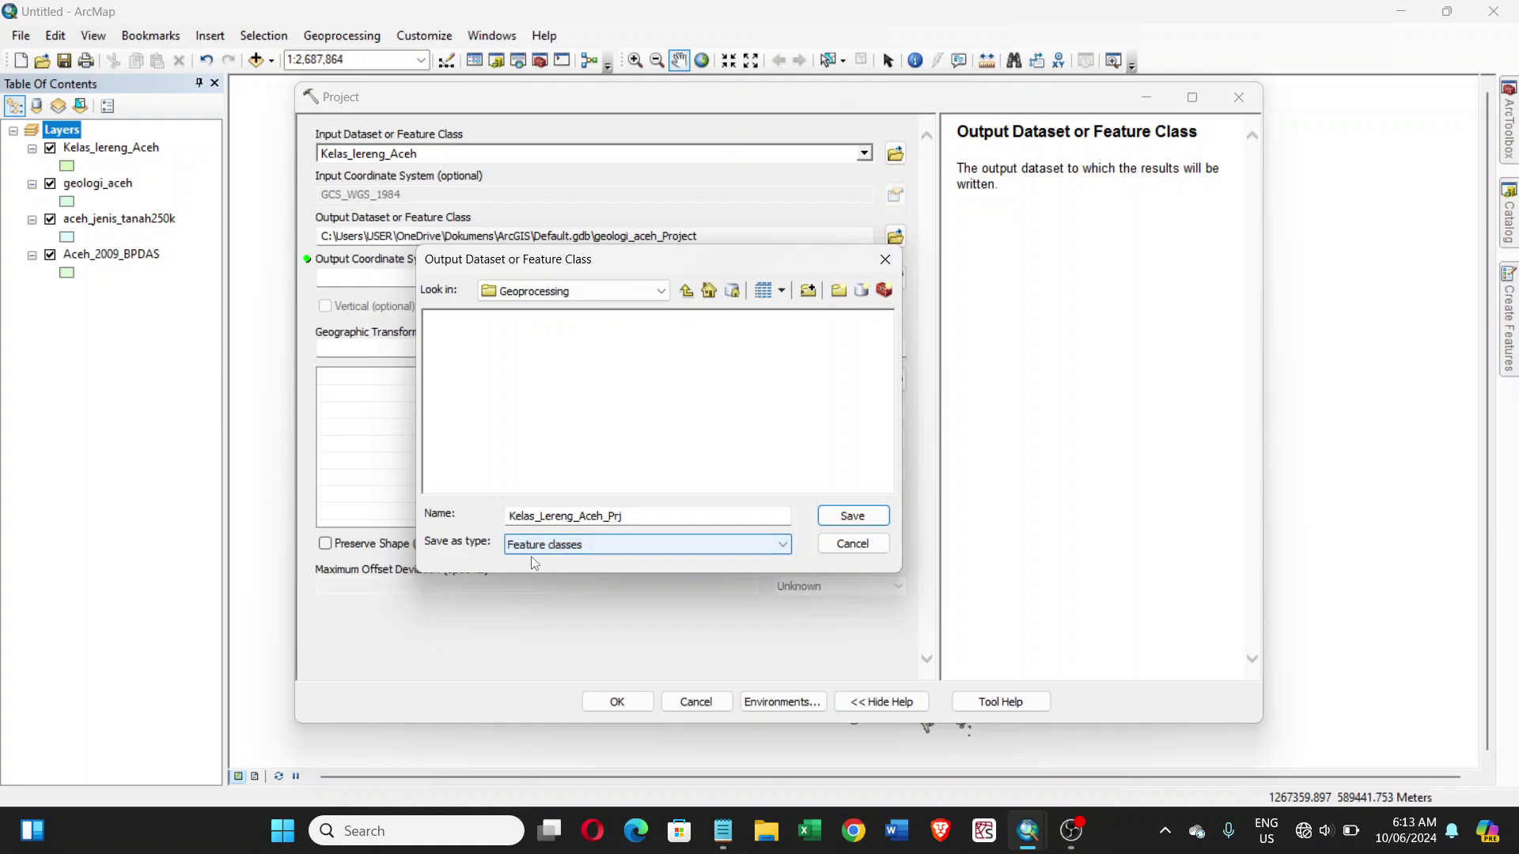
left_click(623, 516)
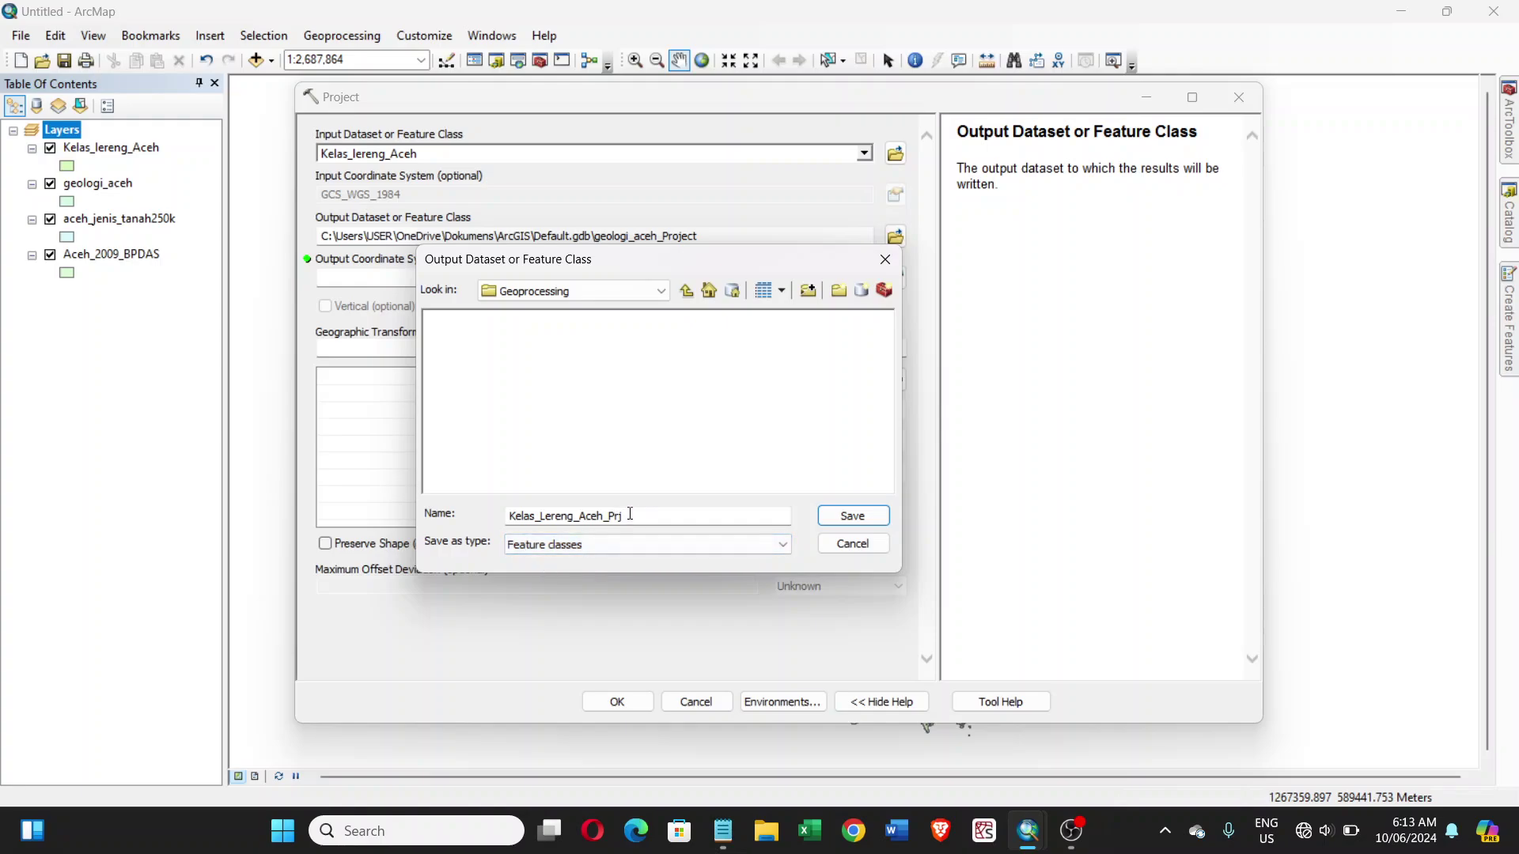
left_click(846, 516)
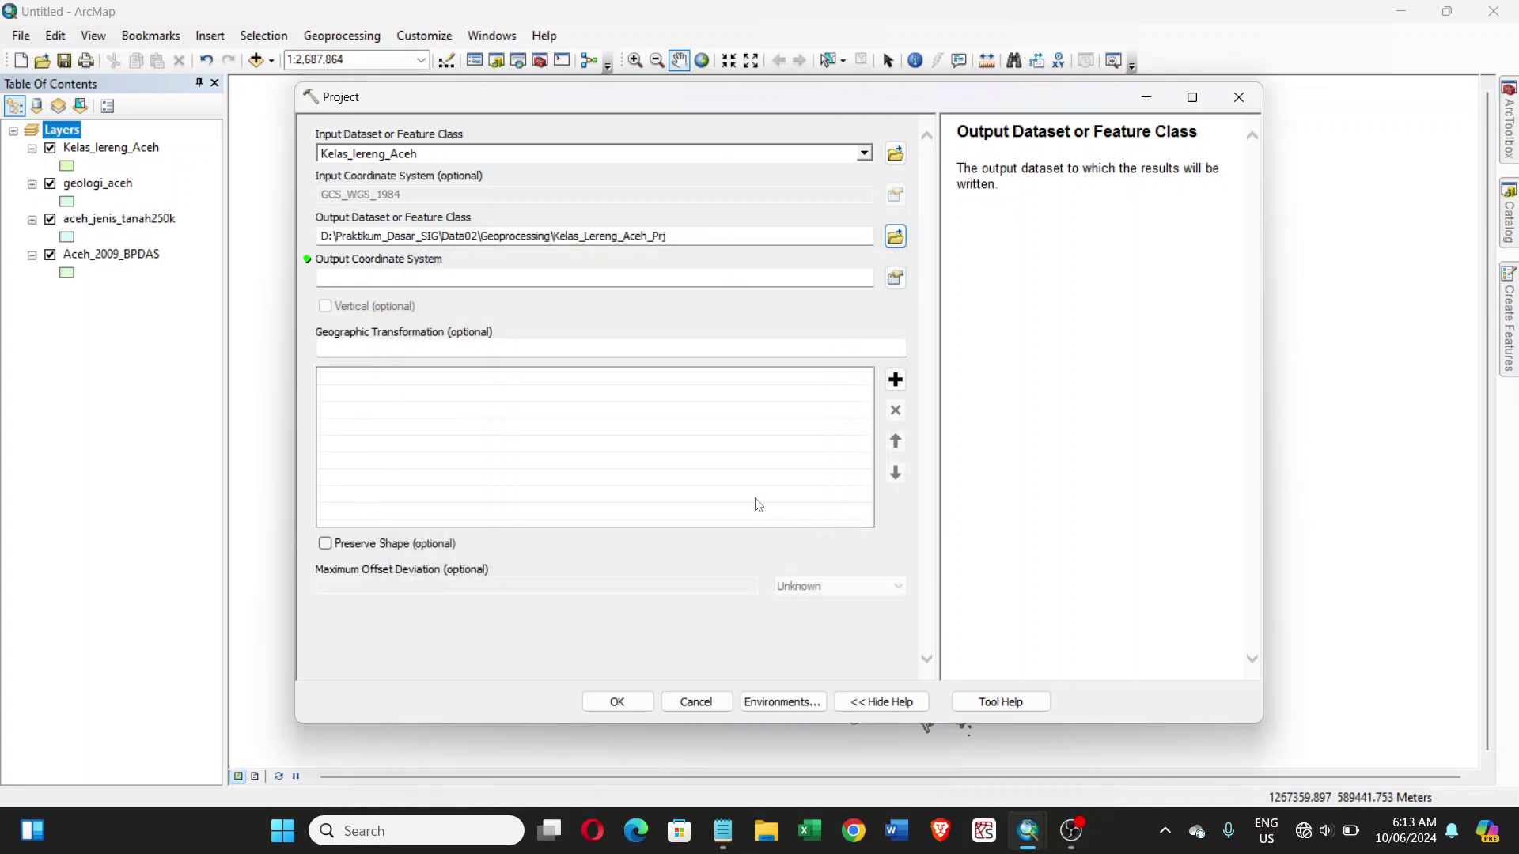
Set the output coordinate system to WGS_1984_UTM_Zone_46N, taken from the coordinate systems of the map layers
left_click(897, 280)
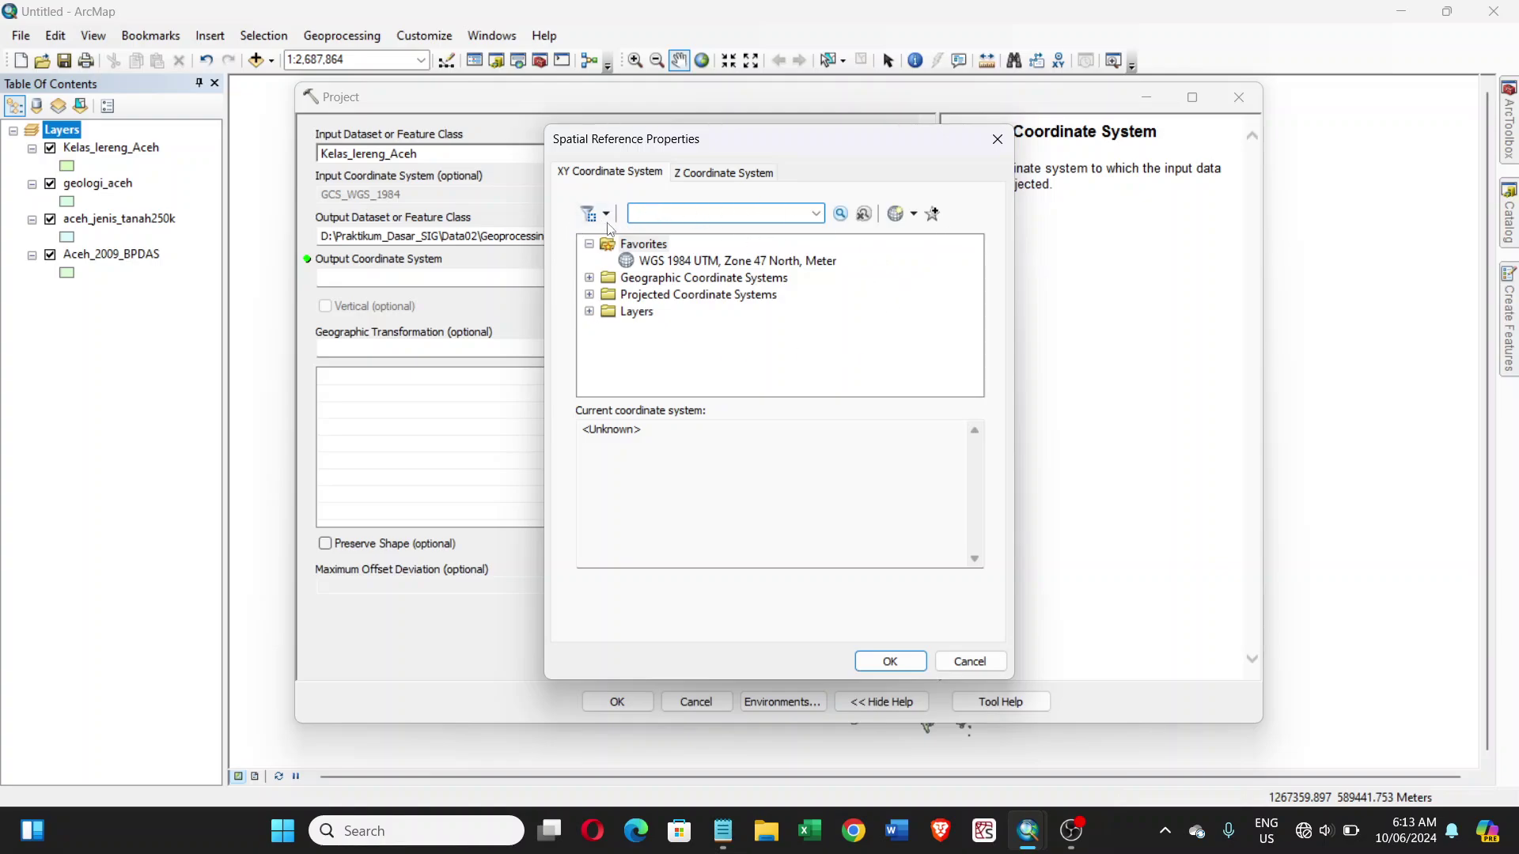
left_click(589, 312)
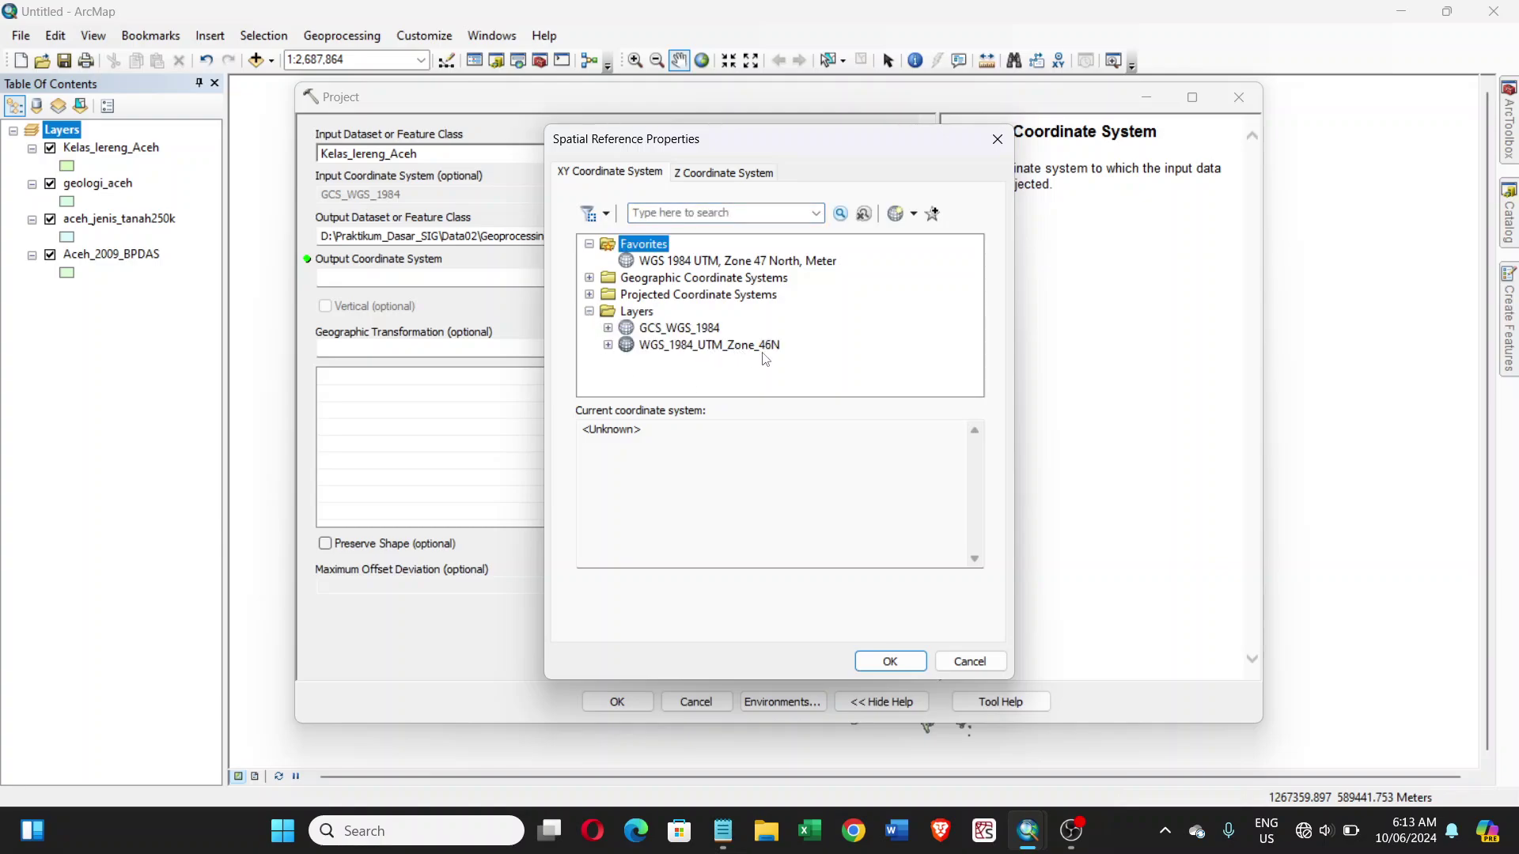
left_click(708, 346)
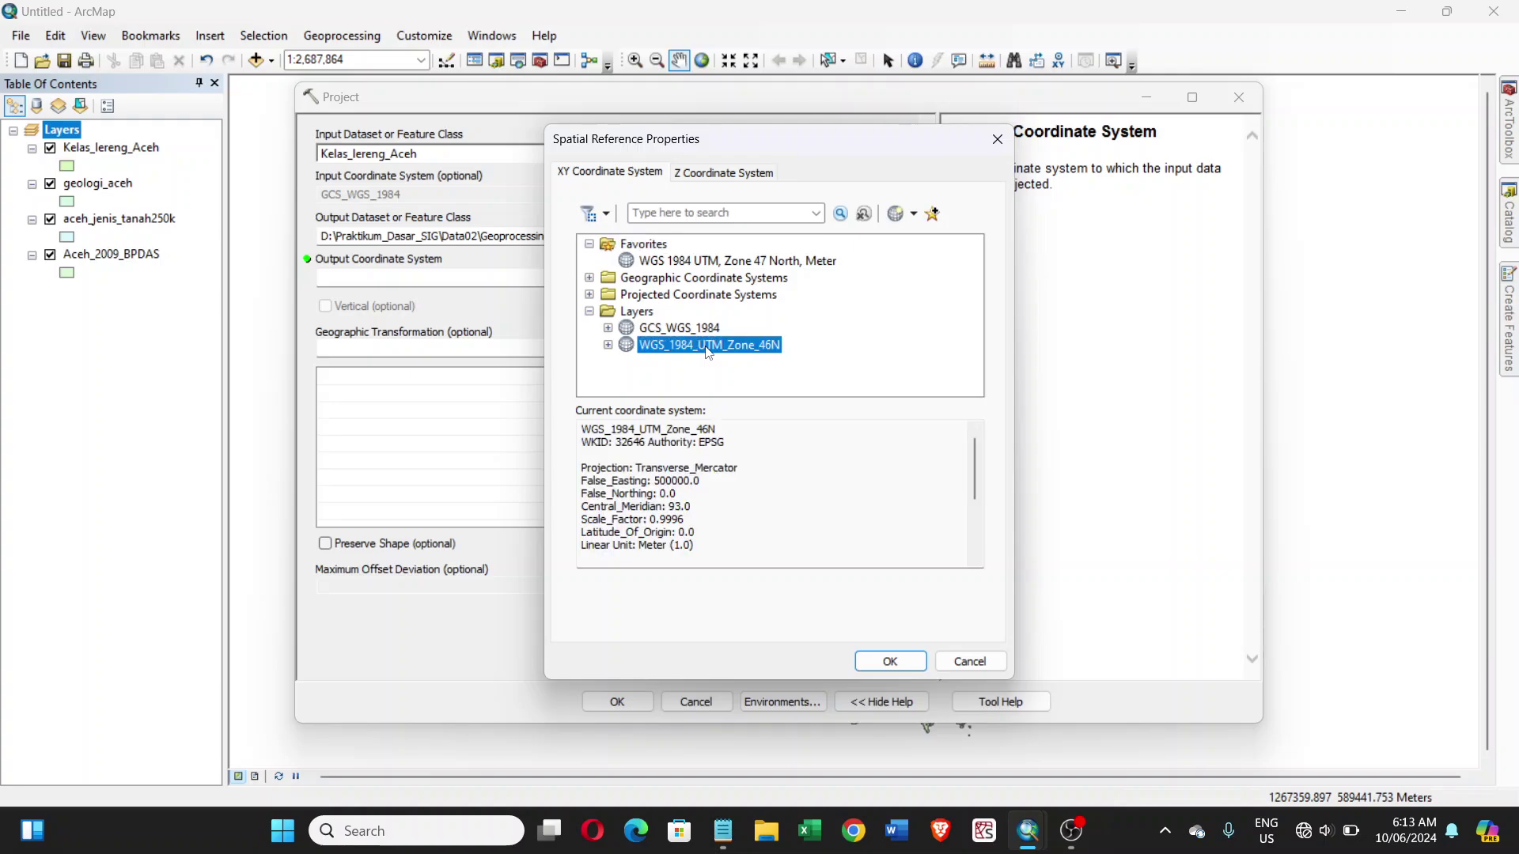
left_click(871, 670)
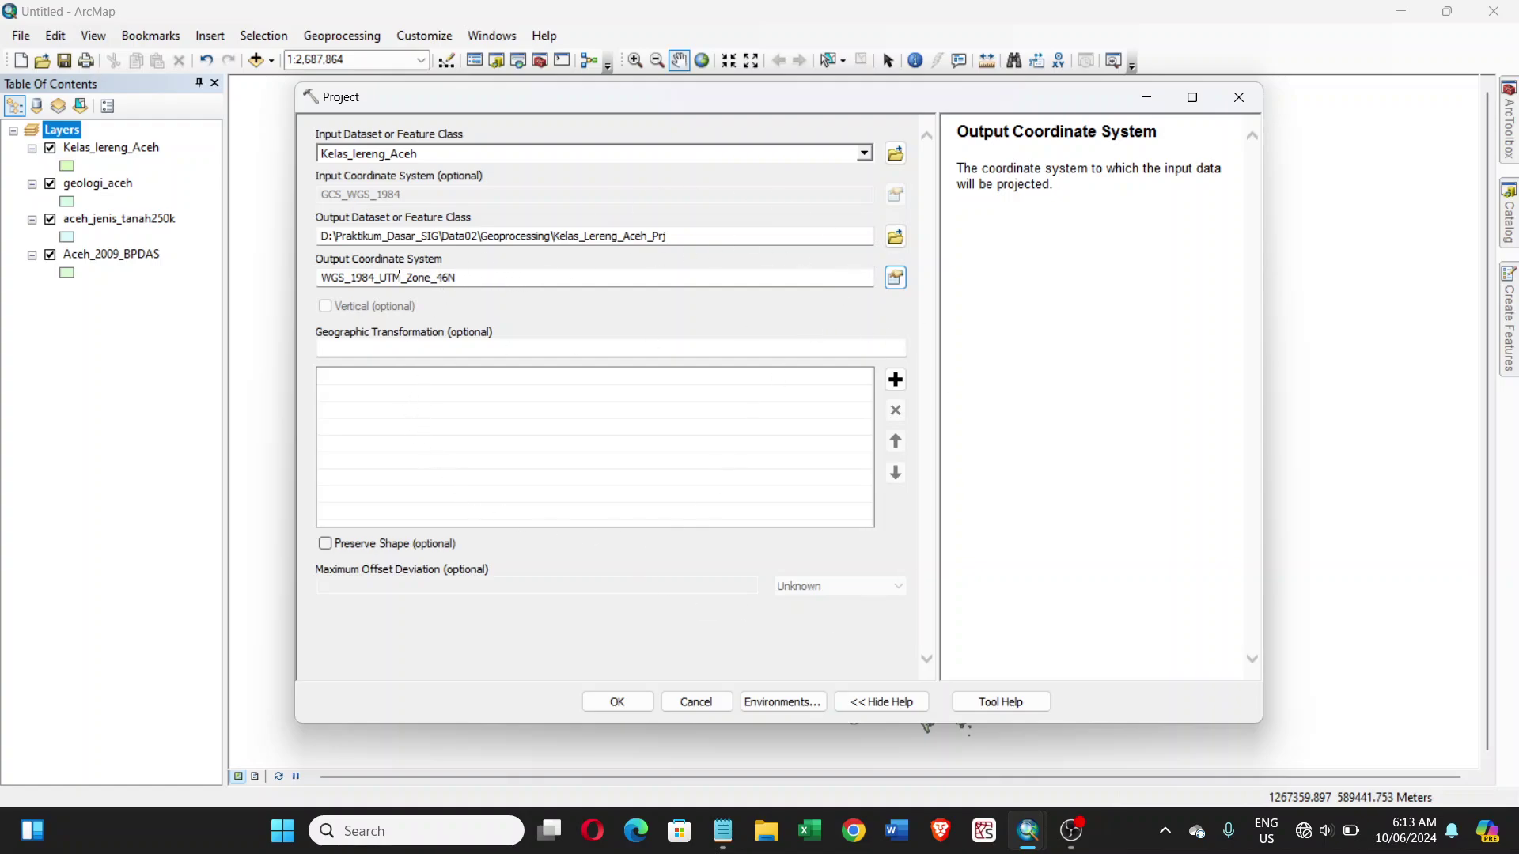
Reopen the output coordinate system choices and look through the Projected Coordinate Systems folders down to UTM and WGS 1984
left_click(895, 278)
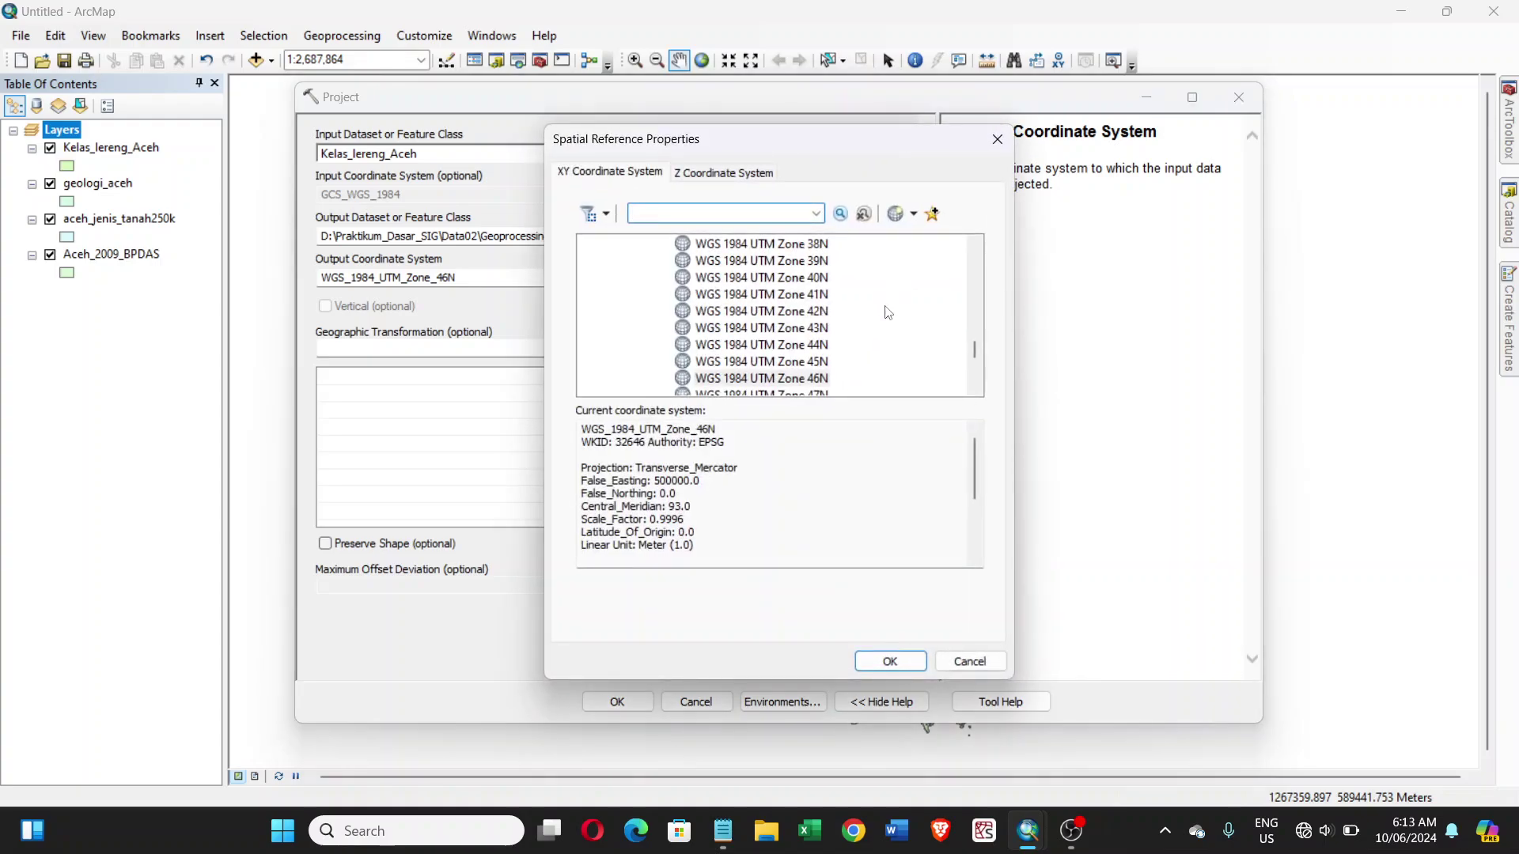
left_click_drag(976, 316, 976, 245)
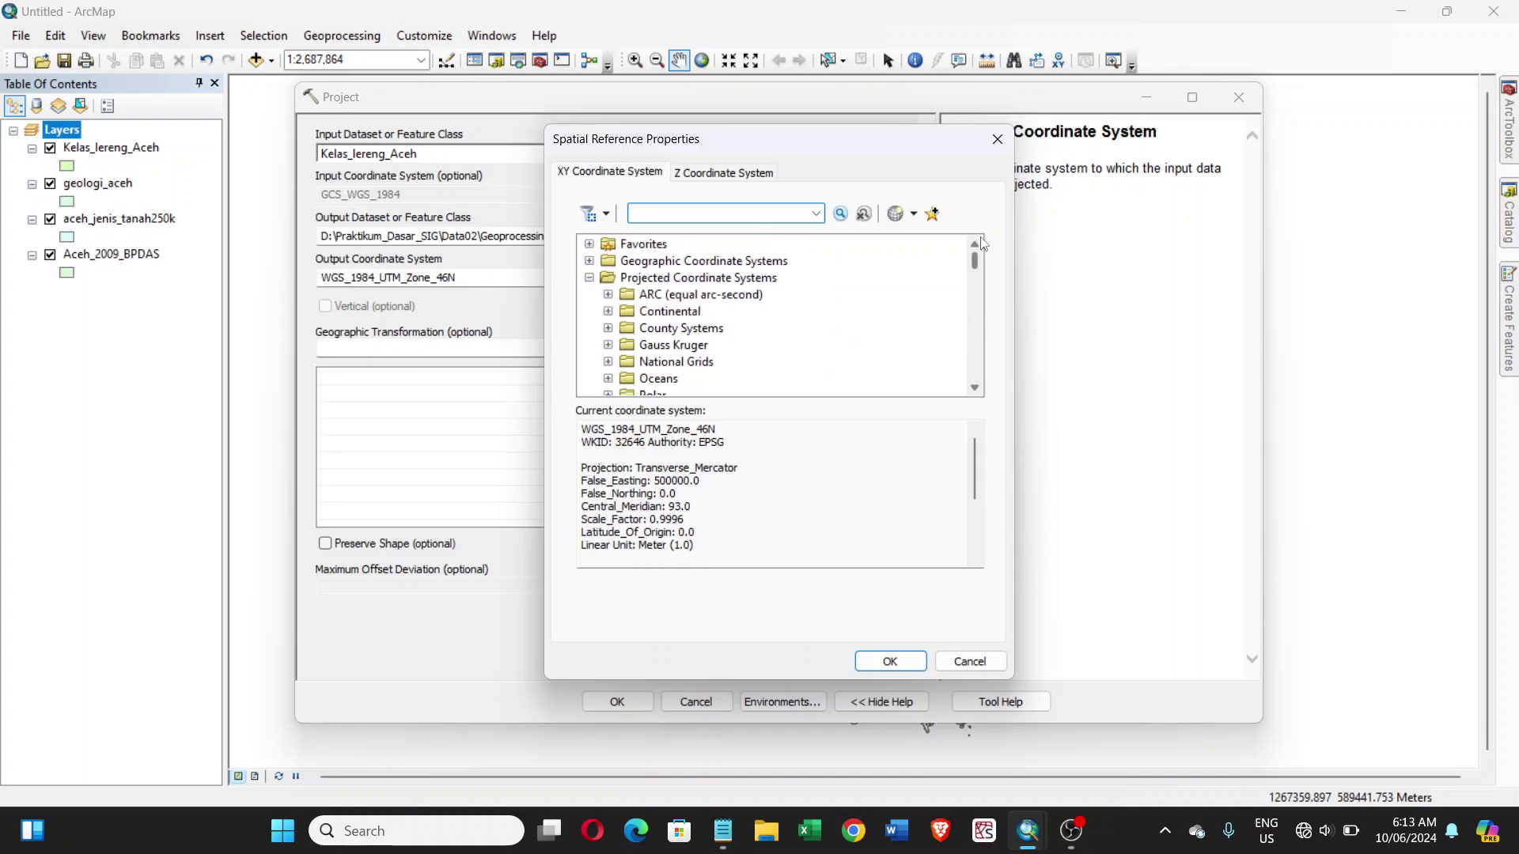
left_click(589, 278)
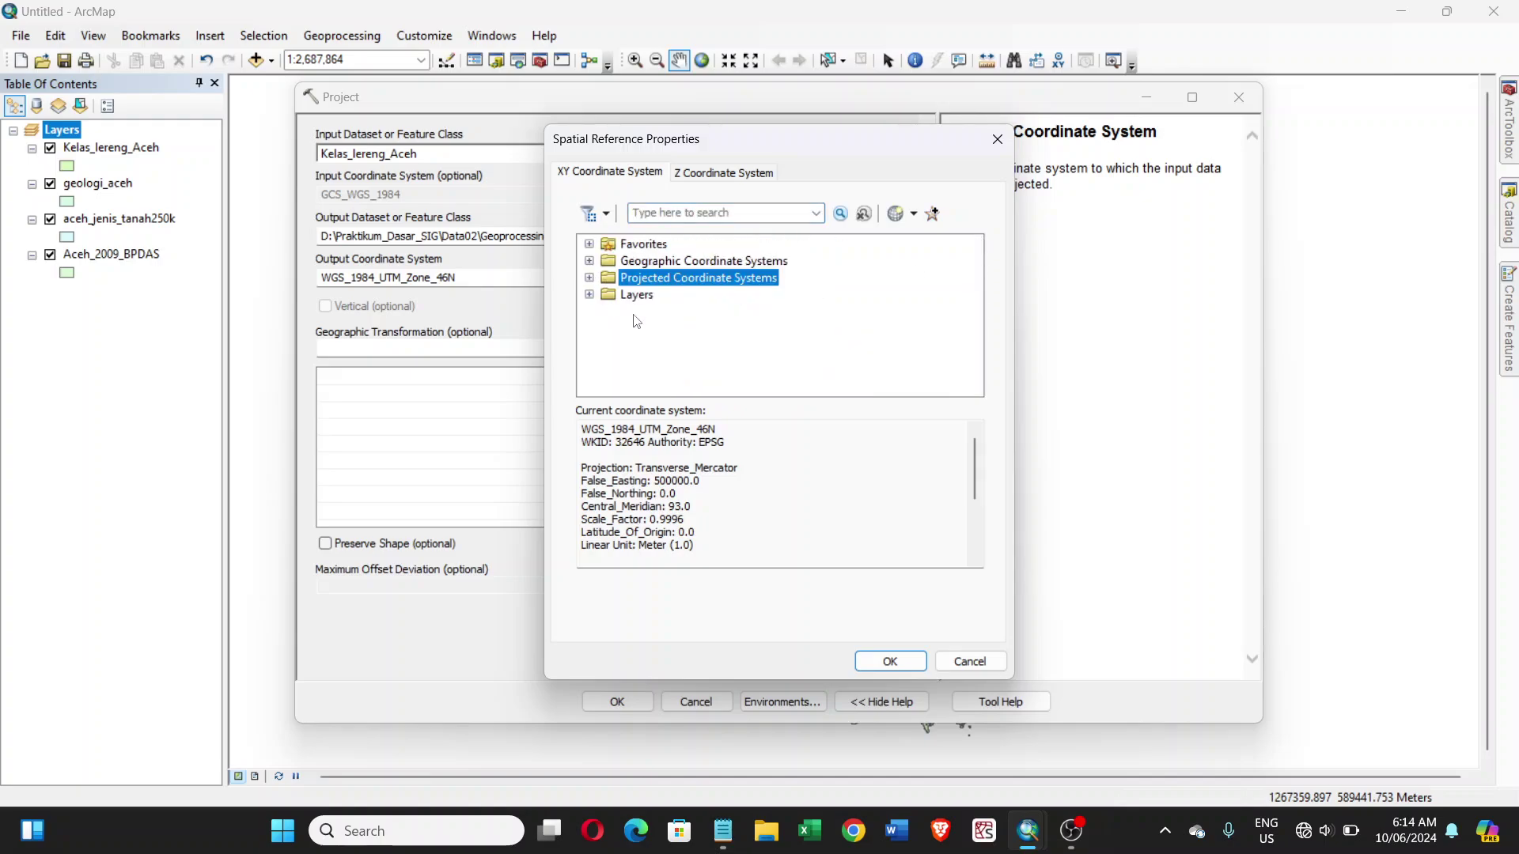
left_click(651, 264)
left_click(667, 281)
left_click(590, 278)
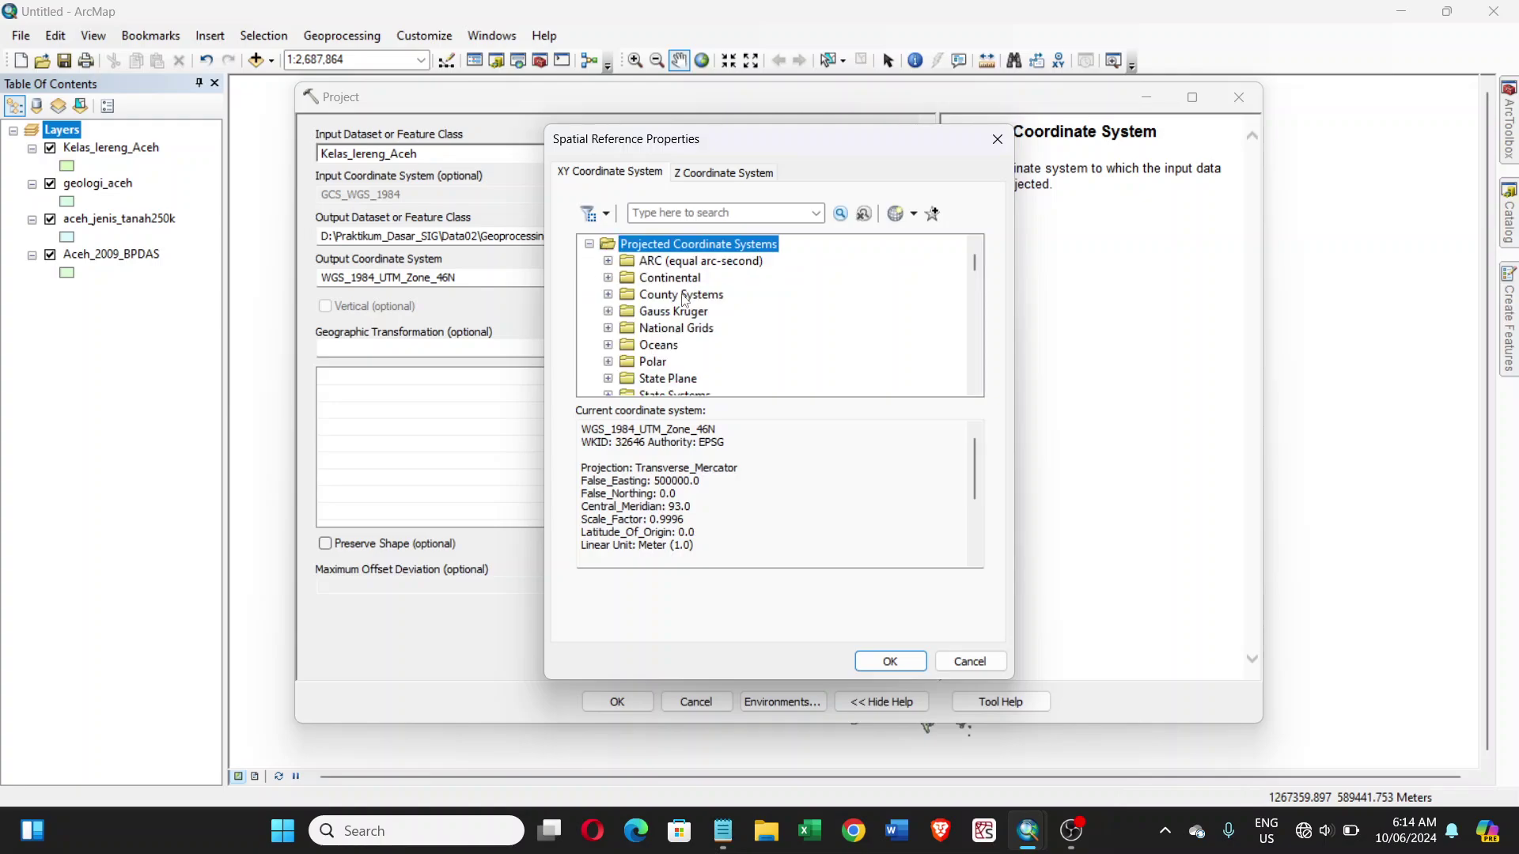
scroll(685, 300, "down", 2)
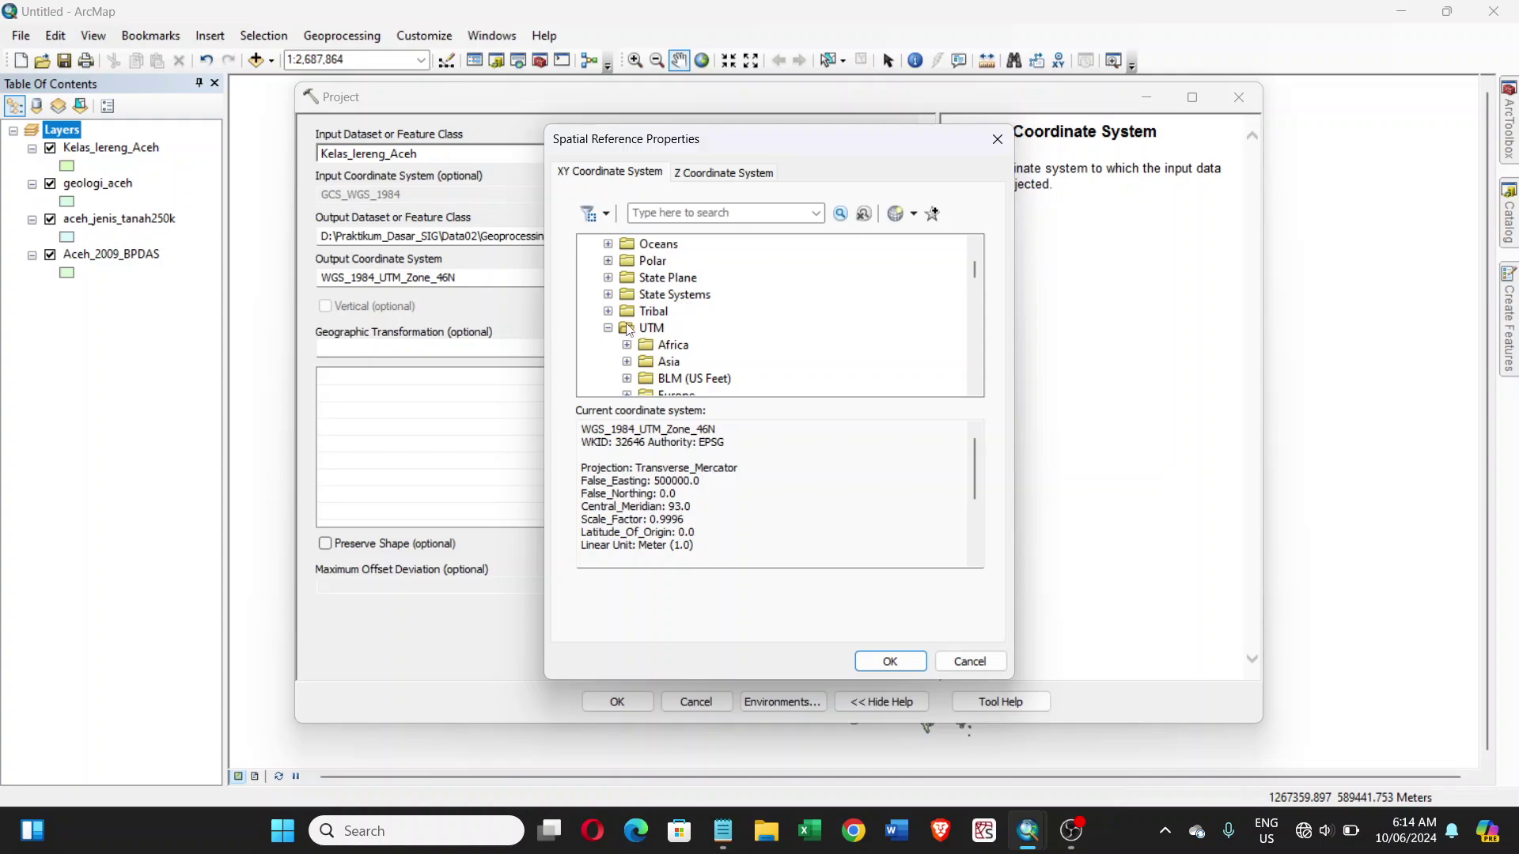
scroll(610, 336, "down", 5)
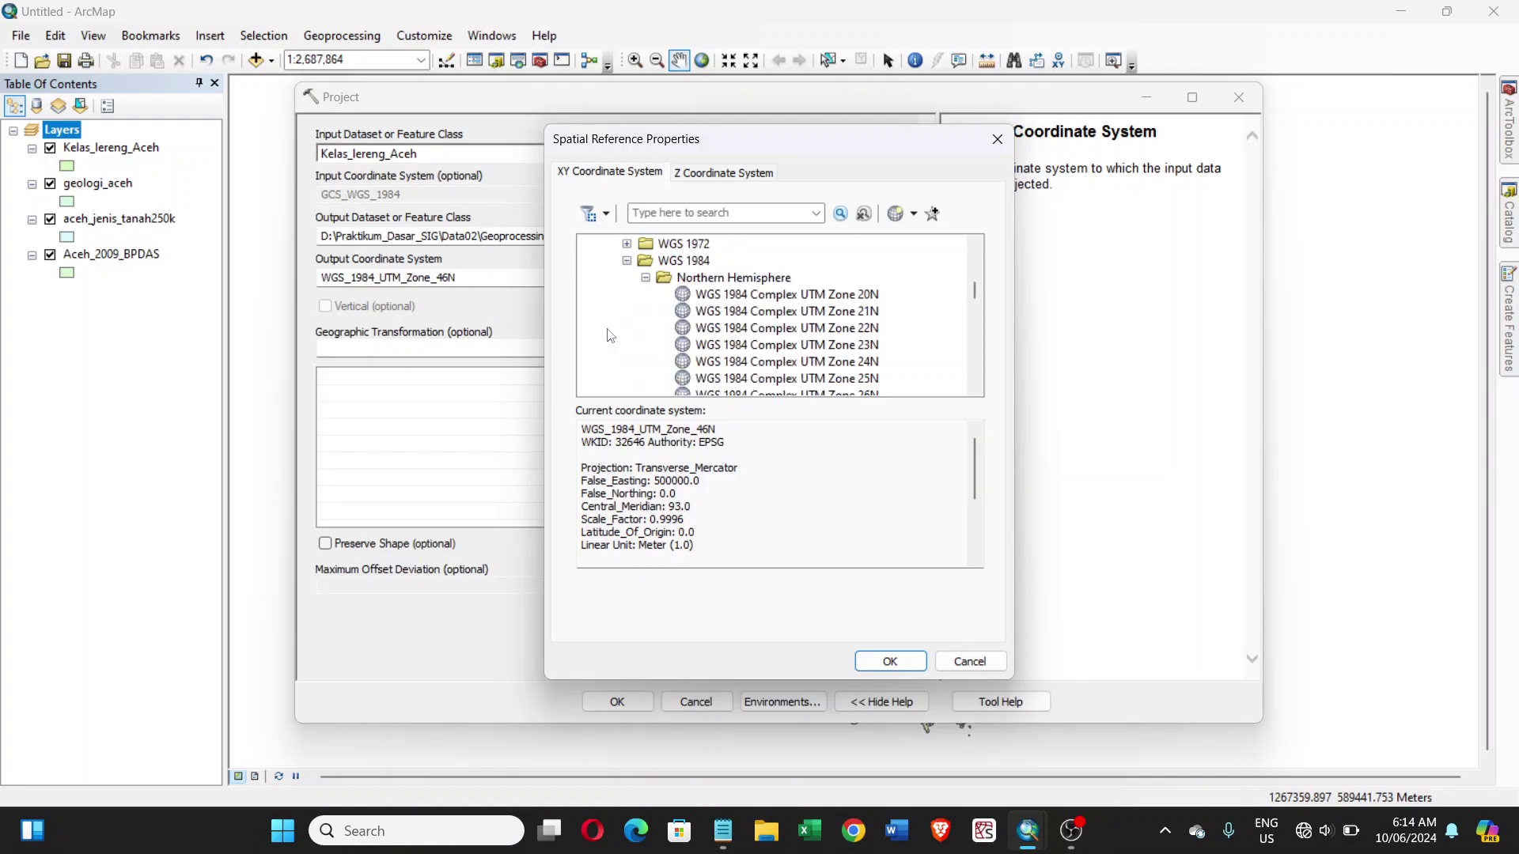
scroll(610, 336, "up", 5)
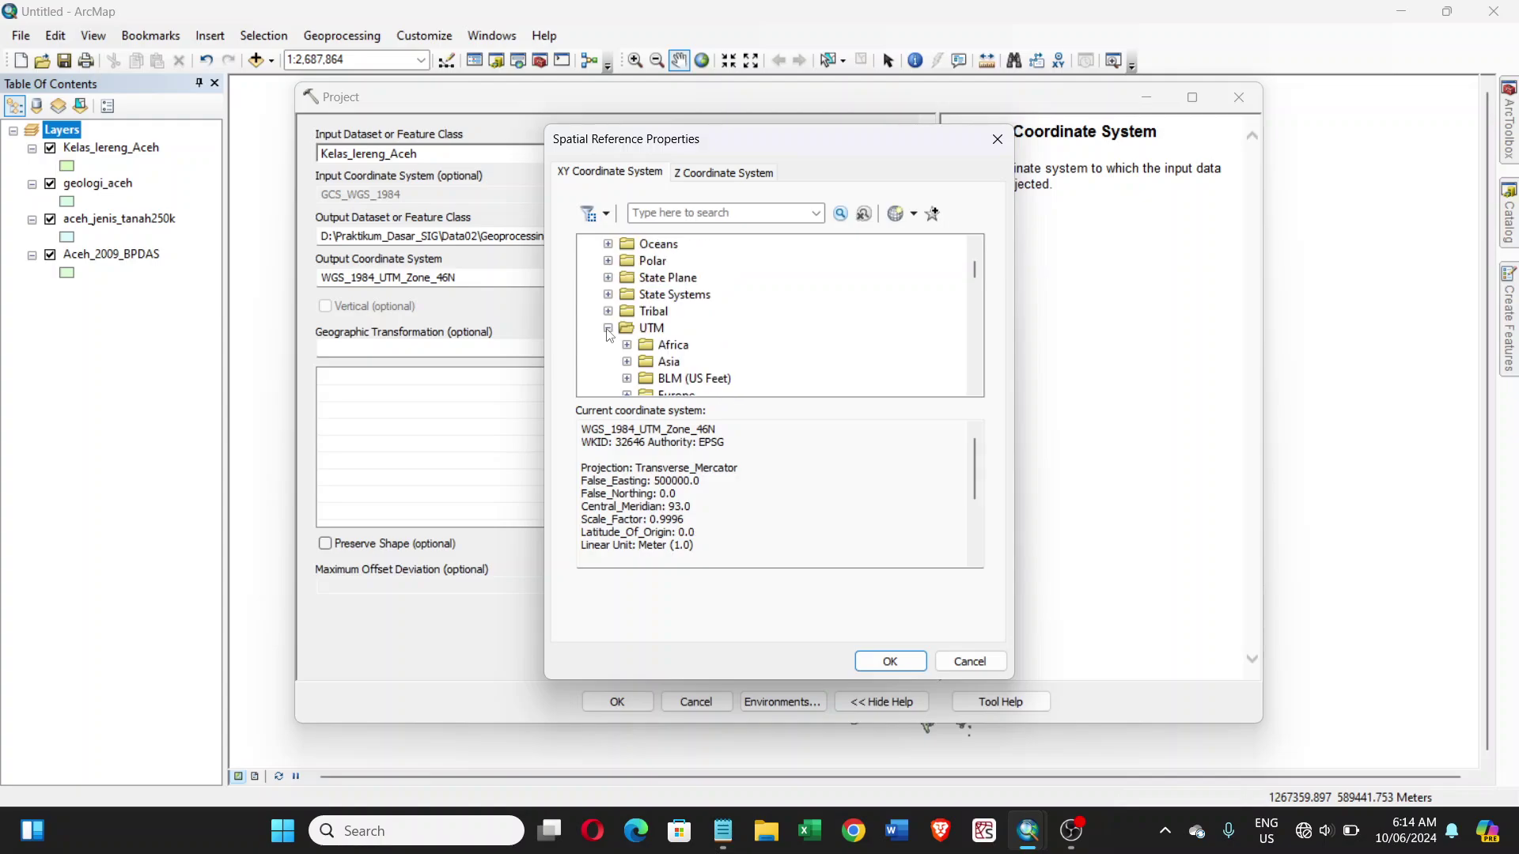
Examine the UTM folder's groups and the Northern and Southern Hemisphere divisions under WGS 1984
left_click(608, 328)
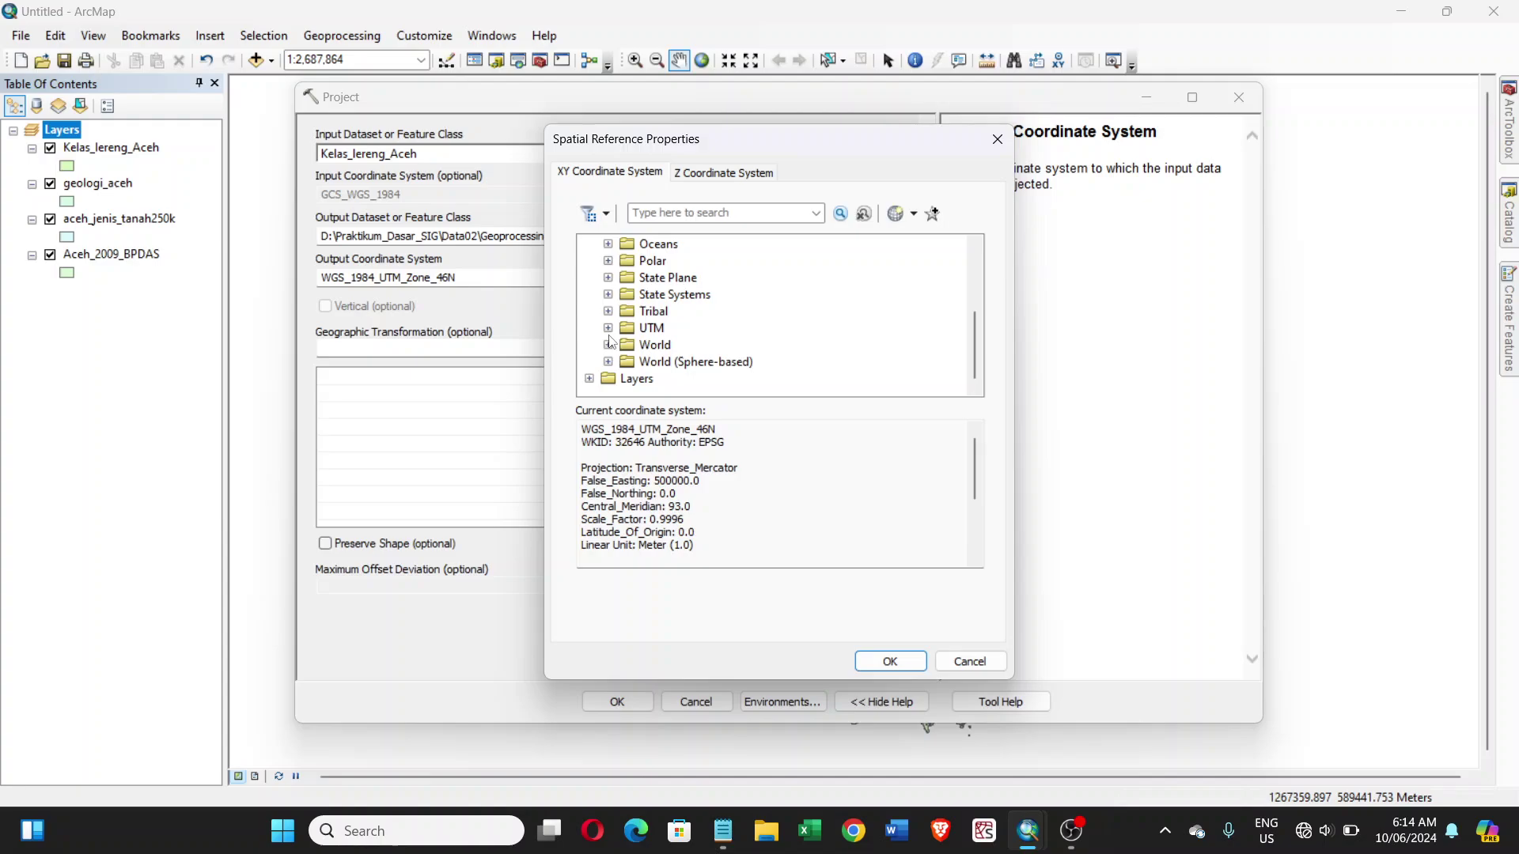
left_click(608, 329)
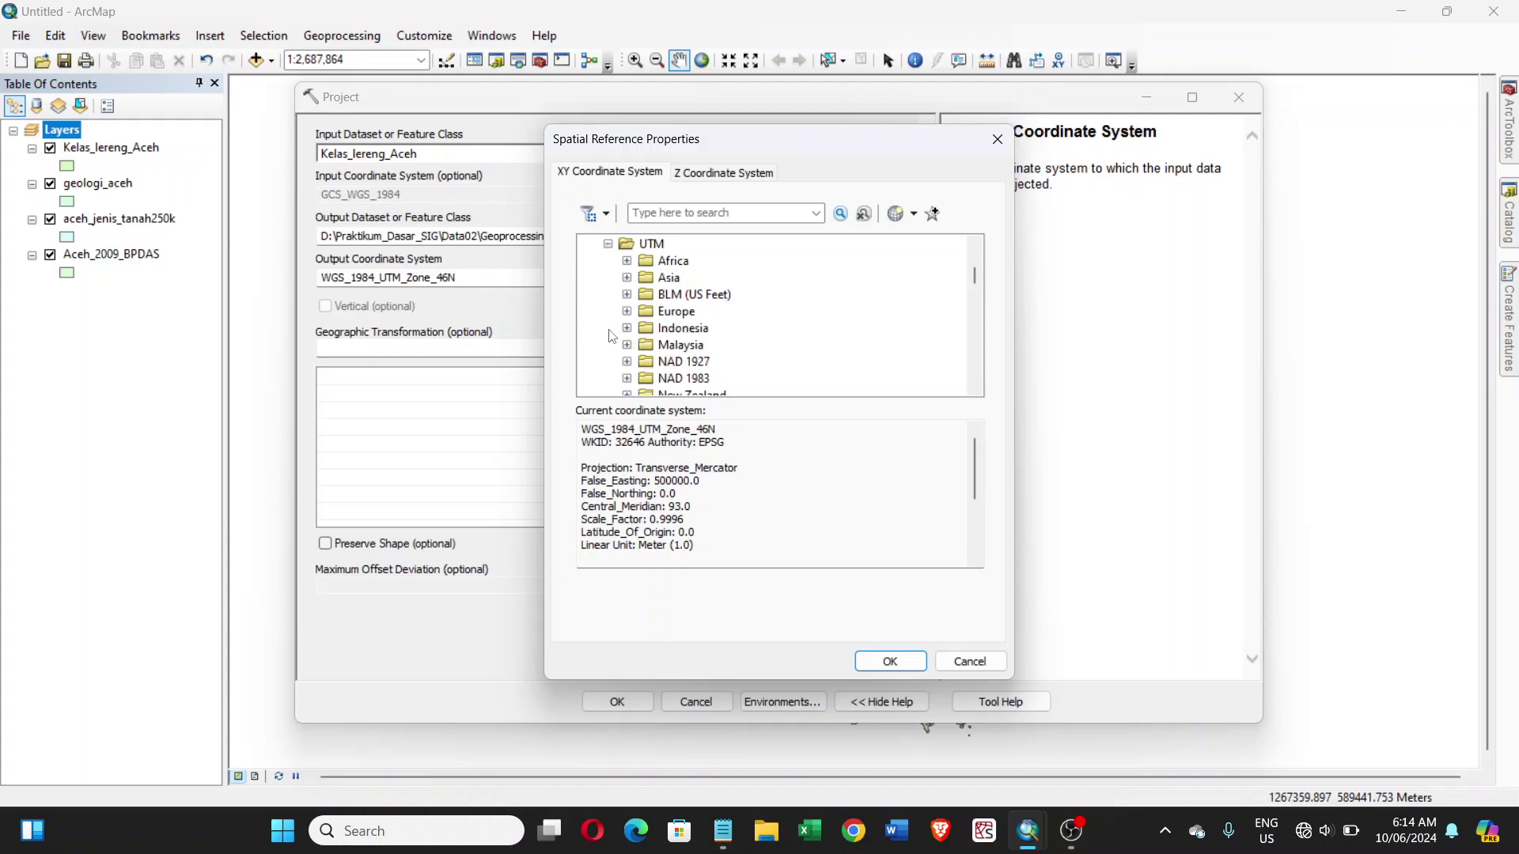
scroll(646, 283, "down", 2)
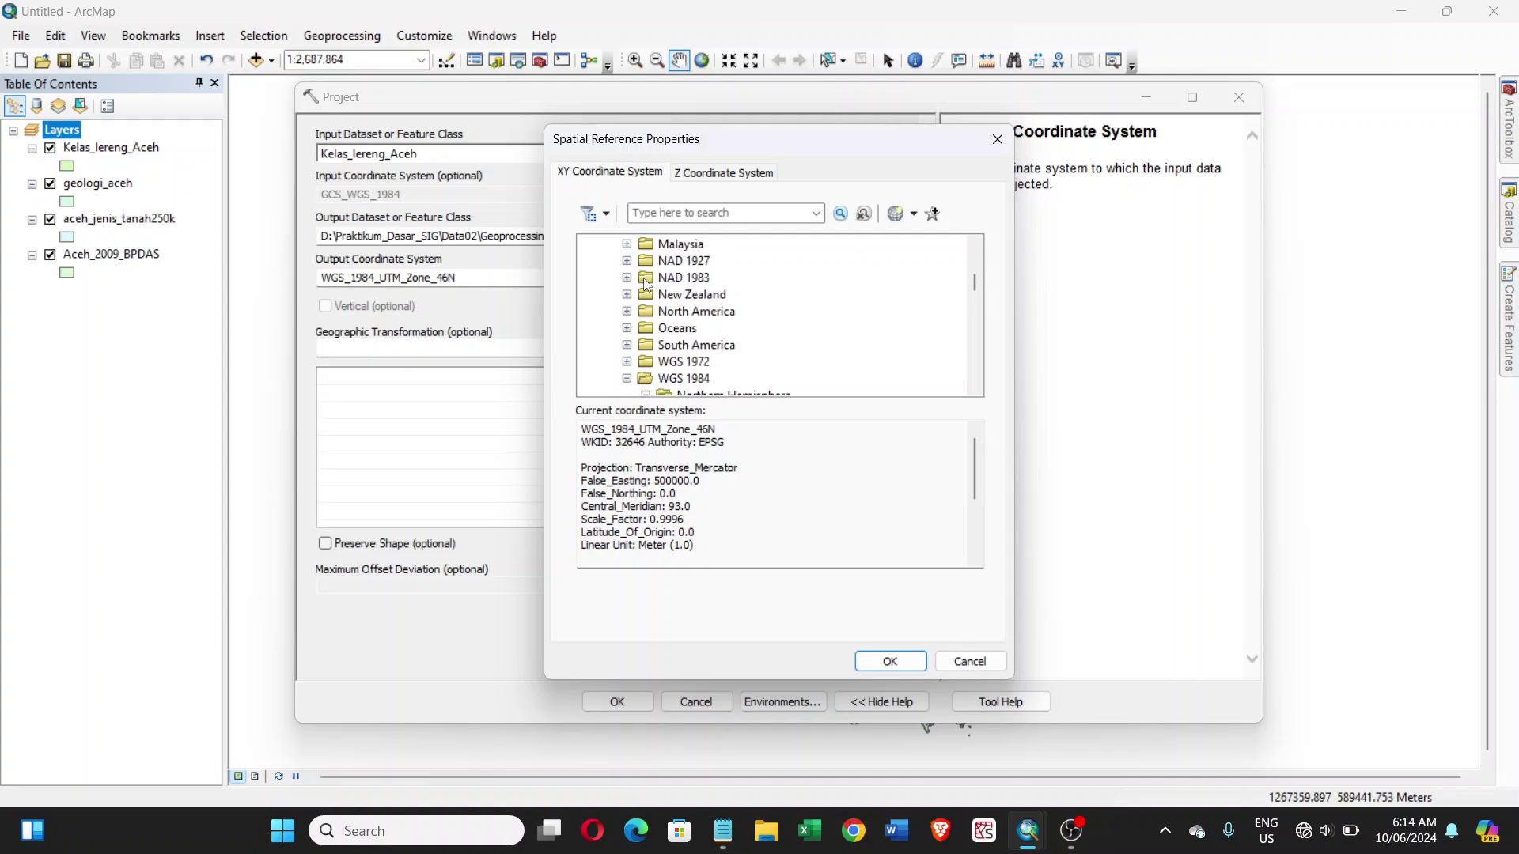
left_click(627, 378)
scroll(625, 324, "up", 2)
left_click(627, 327)
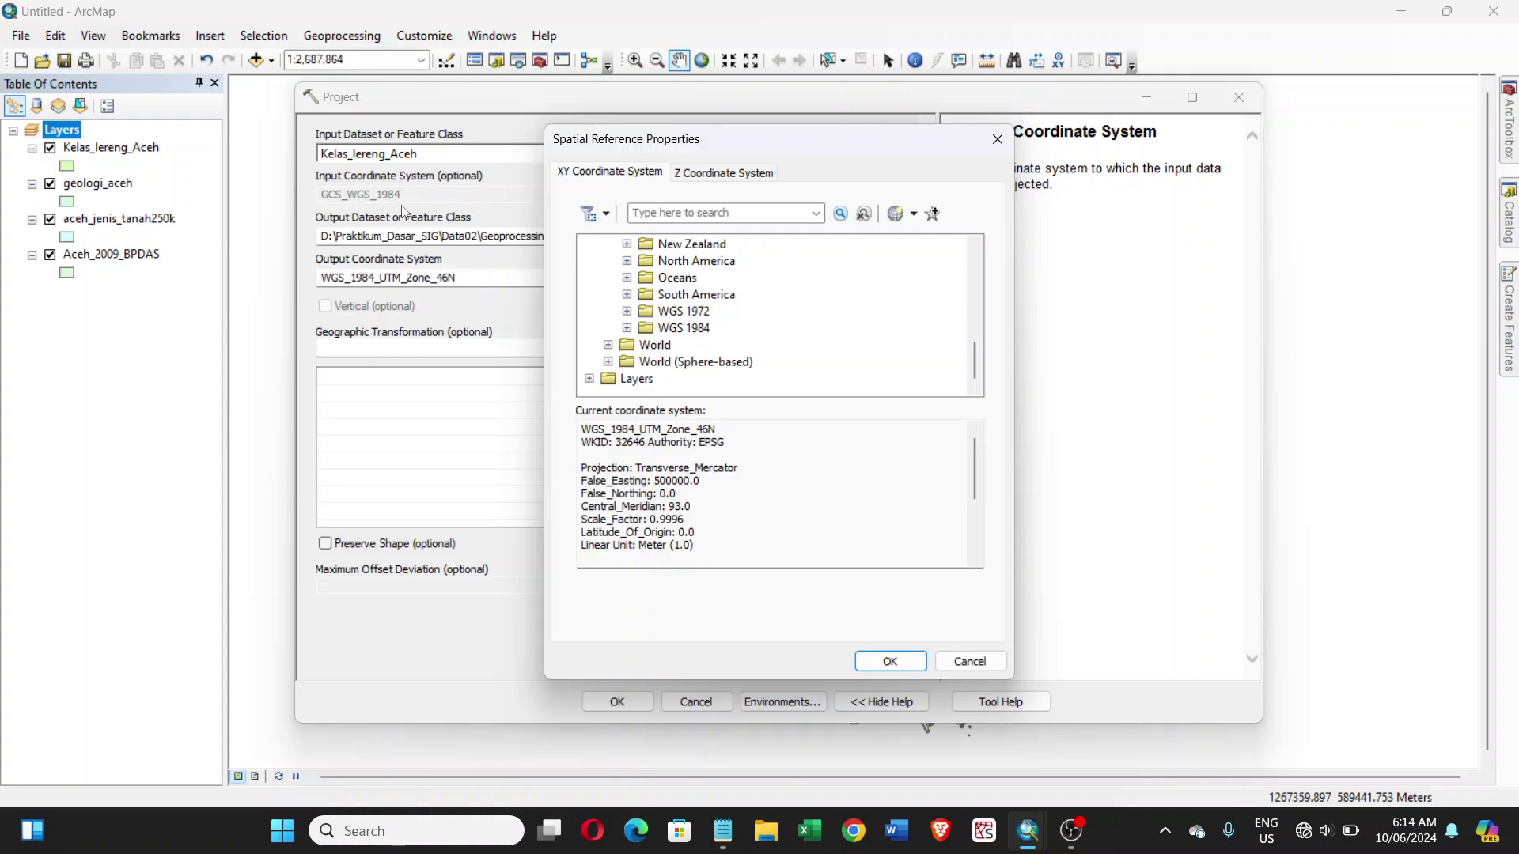
left_click(626, 328)
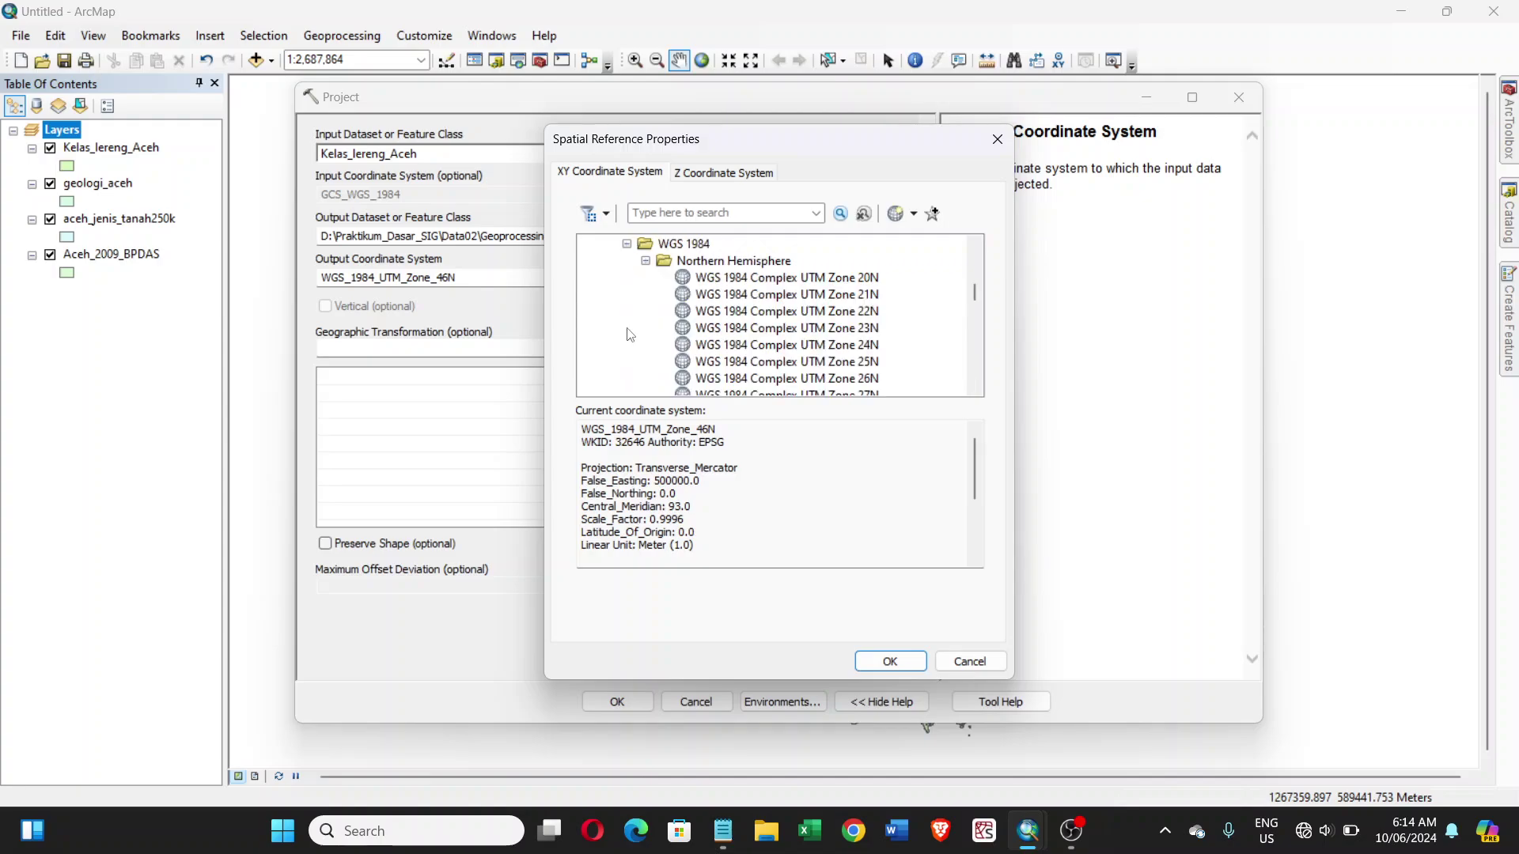
left_click(646, 262)
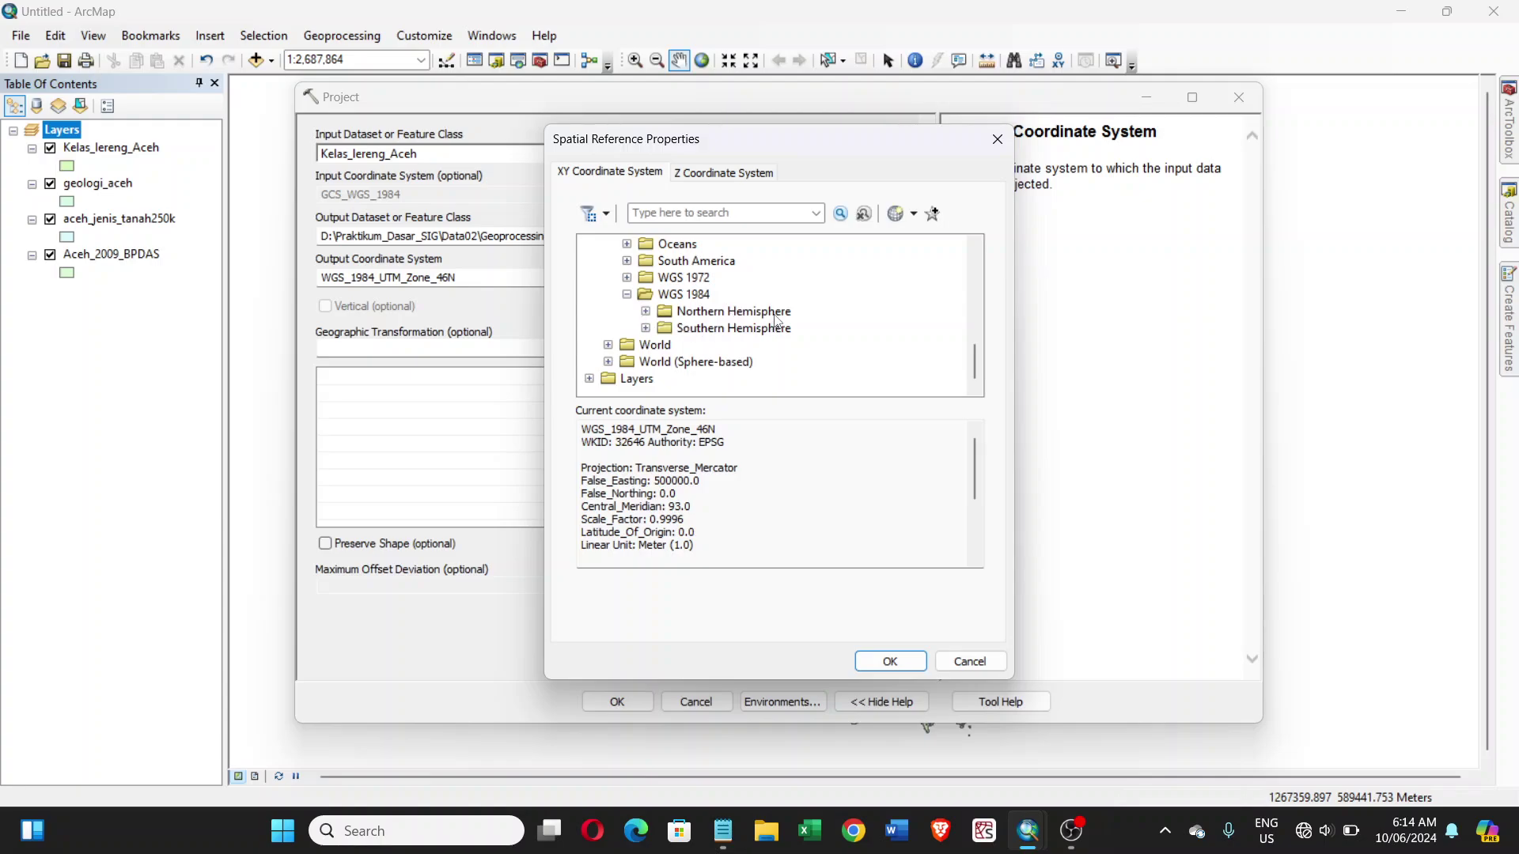
Set the output coordinate system to WGS 1984 UTM Zone 46N from the Northern Hemisphere group and run the Project tool
left_click(647, 313)
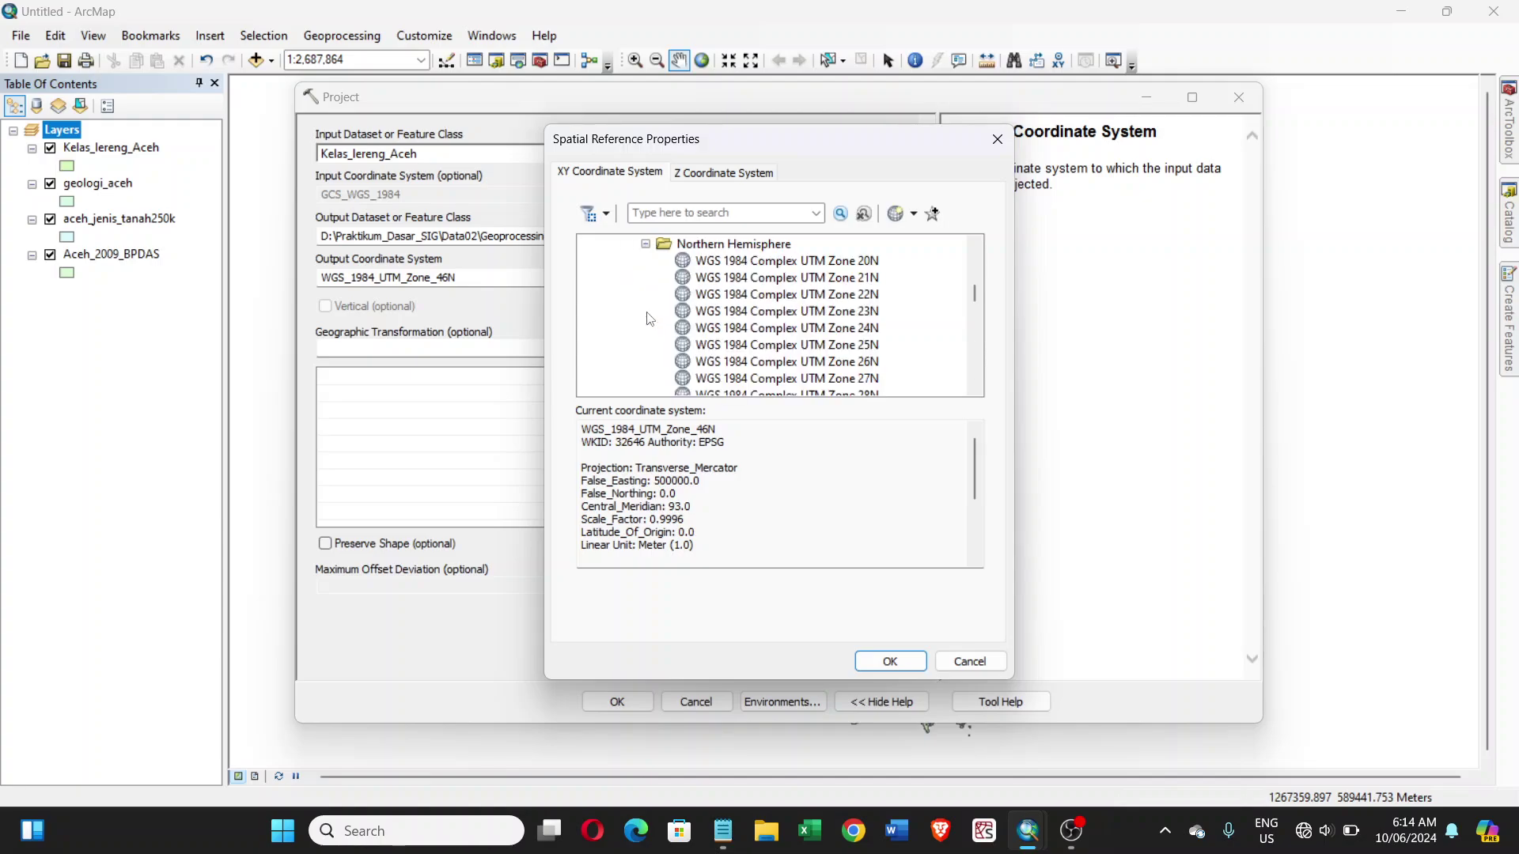
scroll(707, 295, "down", 10)
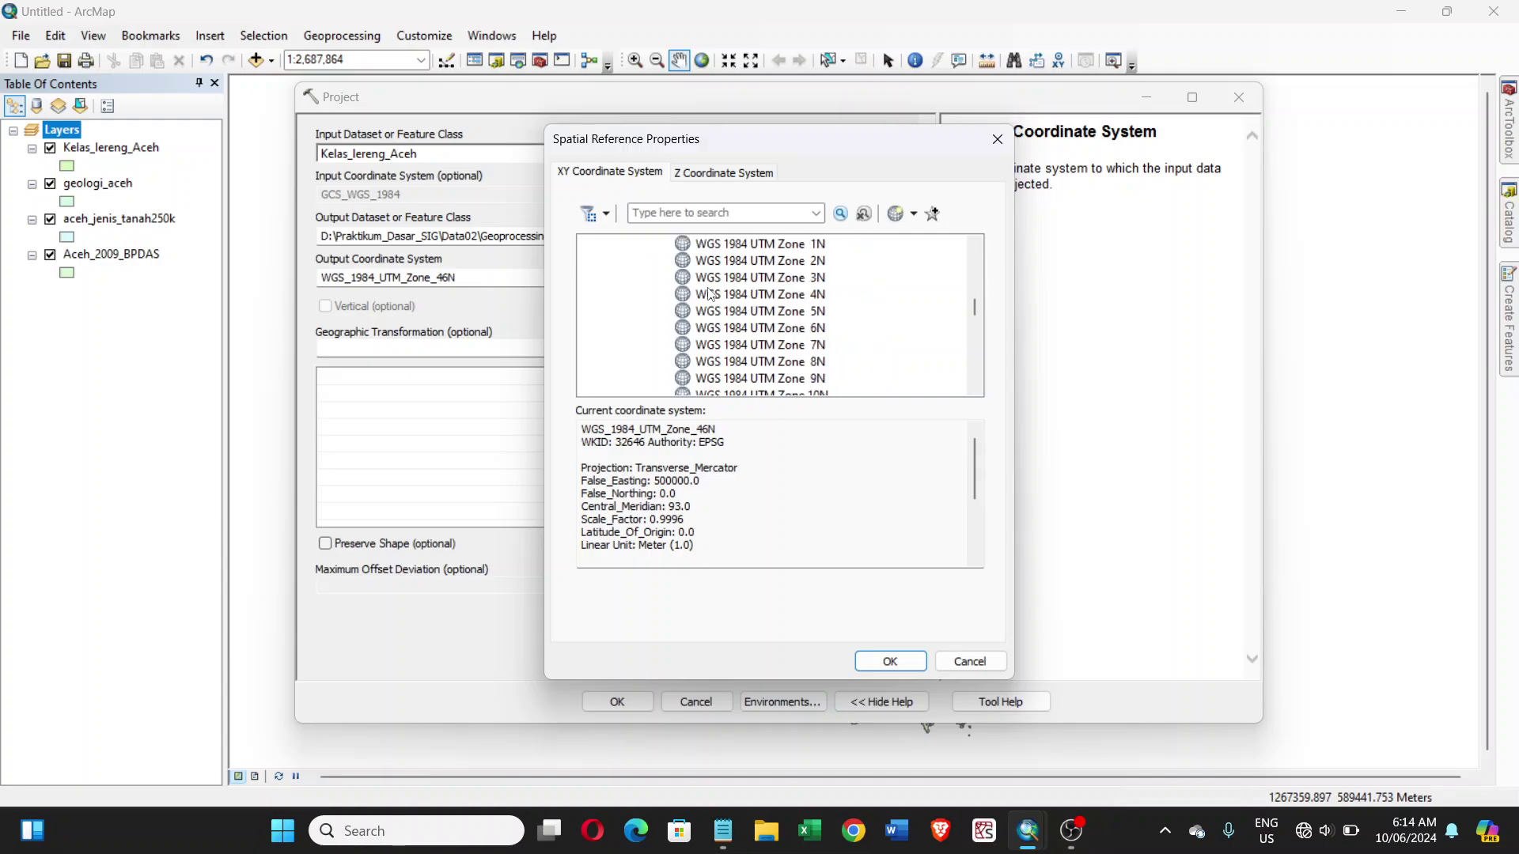
scroll(709, 295, "down", 6)
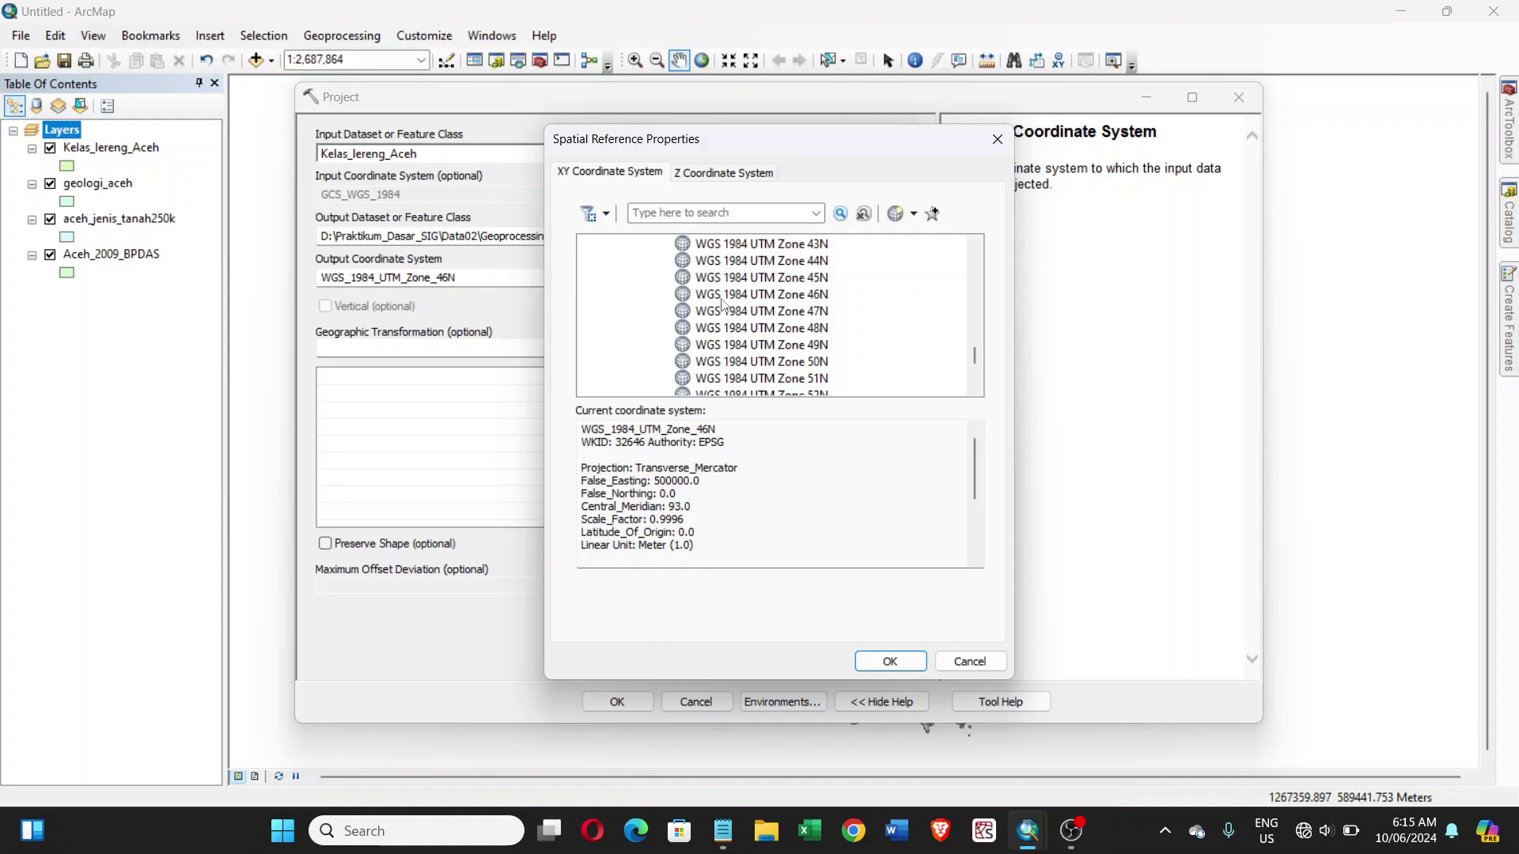
left_click(733, 300)
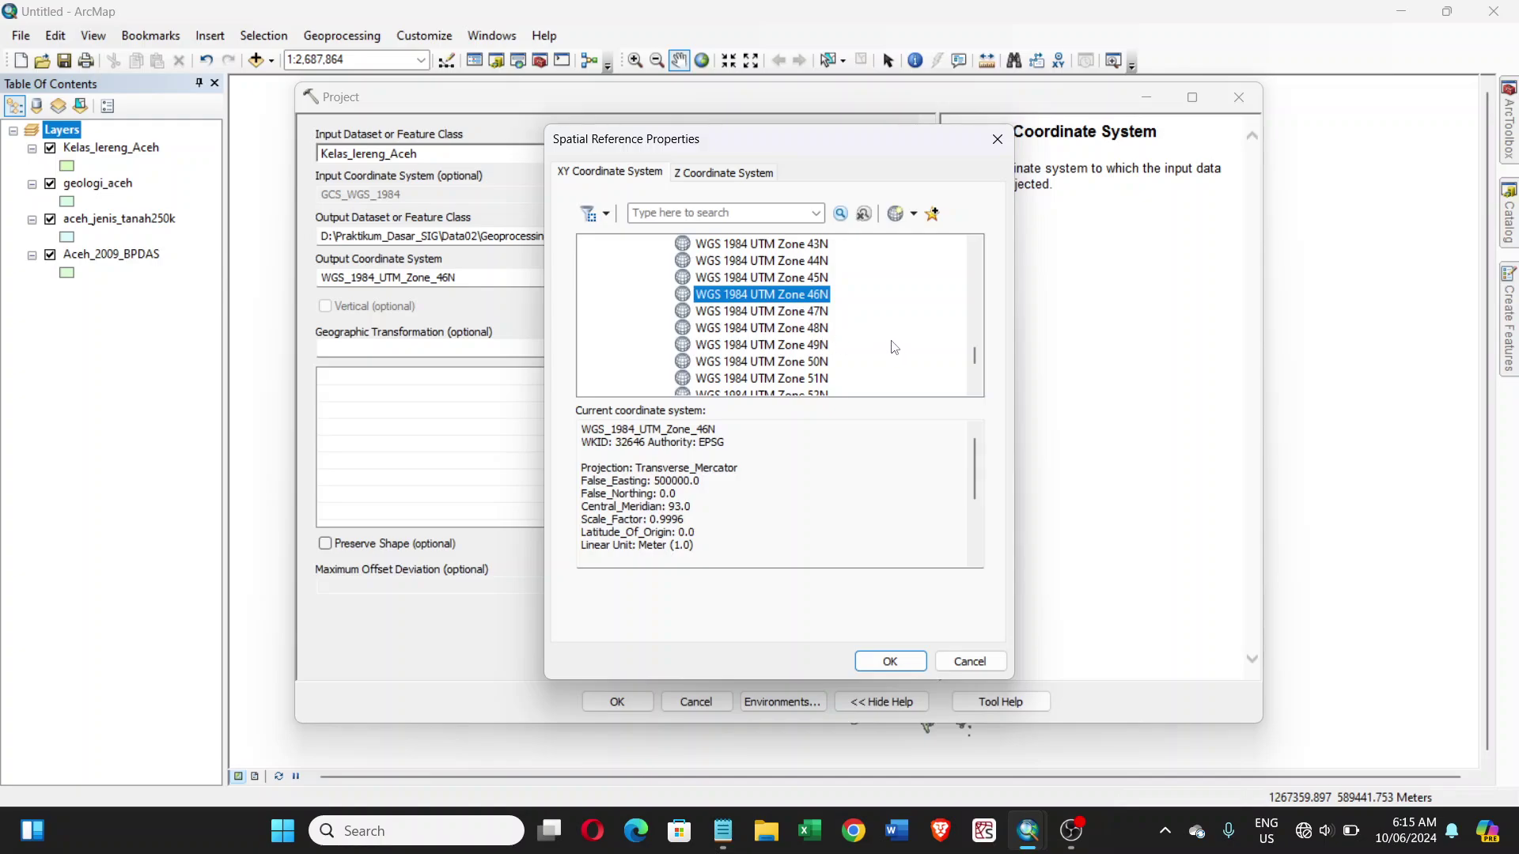
left_click(907, 664)
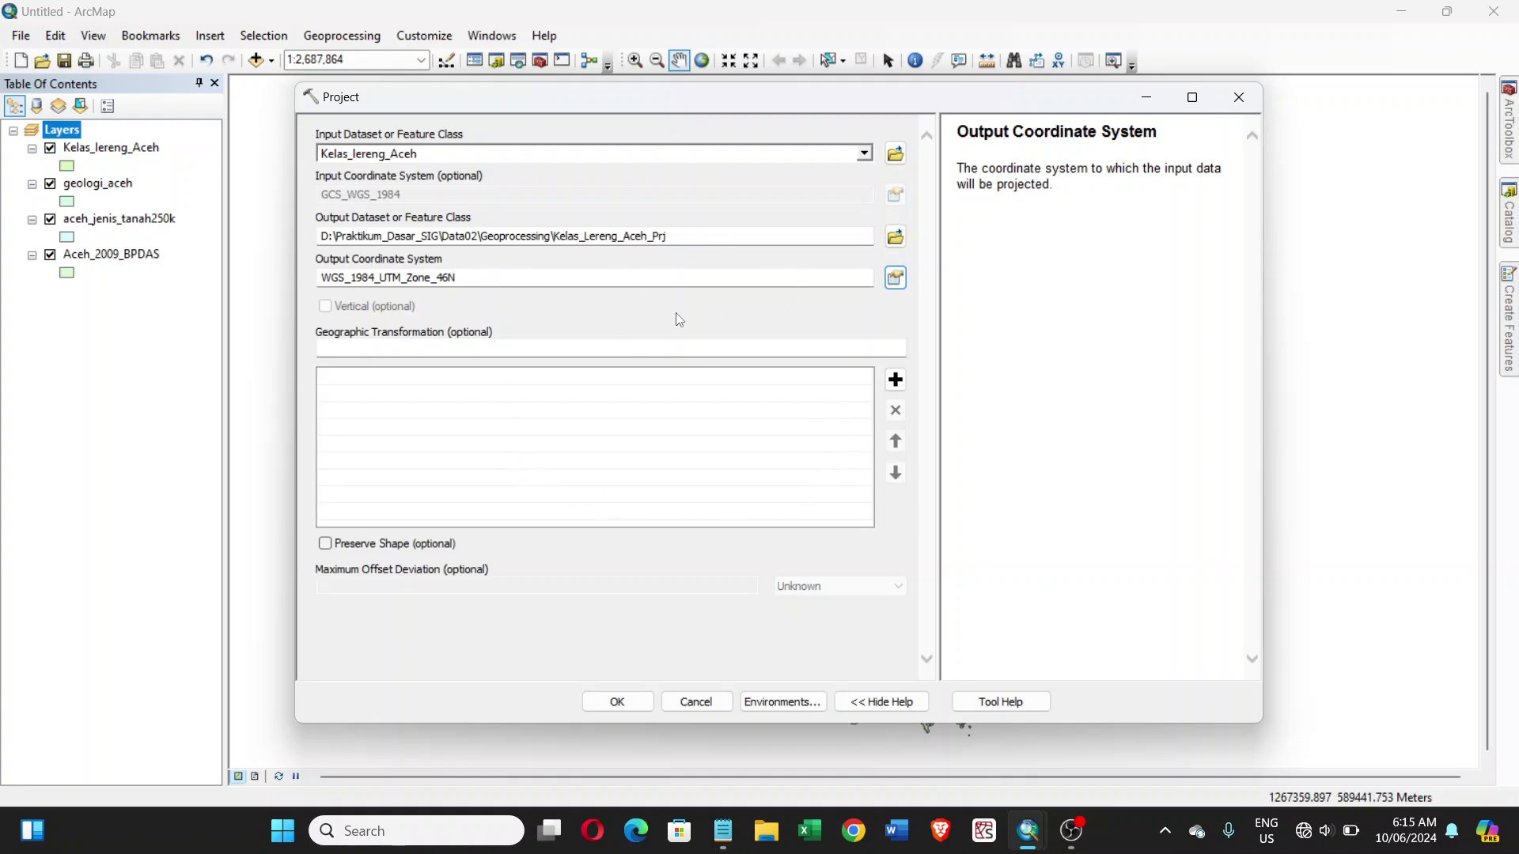
left_click(632, 703)
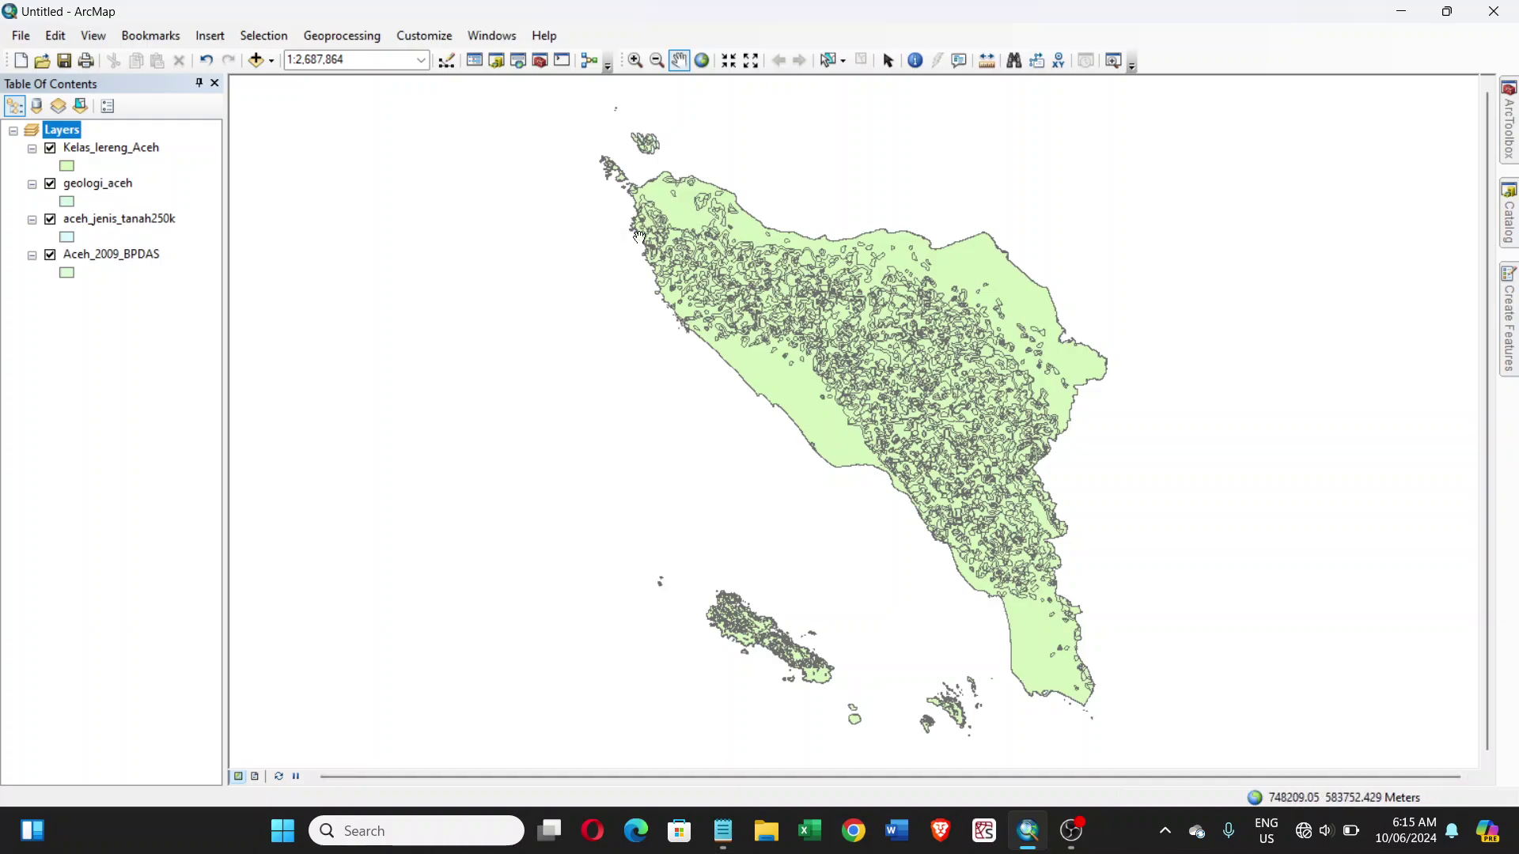
Add the projected shapefile Kelas_Lereng_Aceh_Prj.shp from the Geoprocessing folder to the map
left_click_drag(1142, 388, 1037, 385)
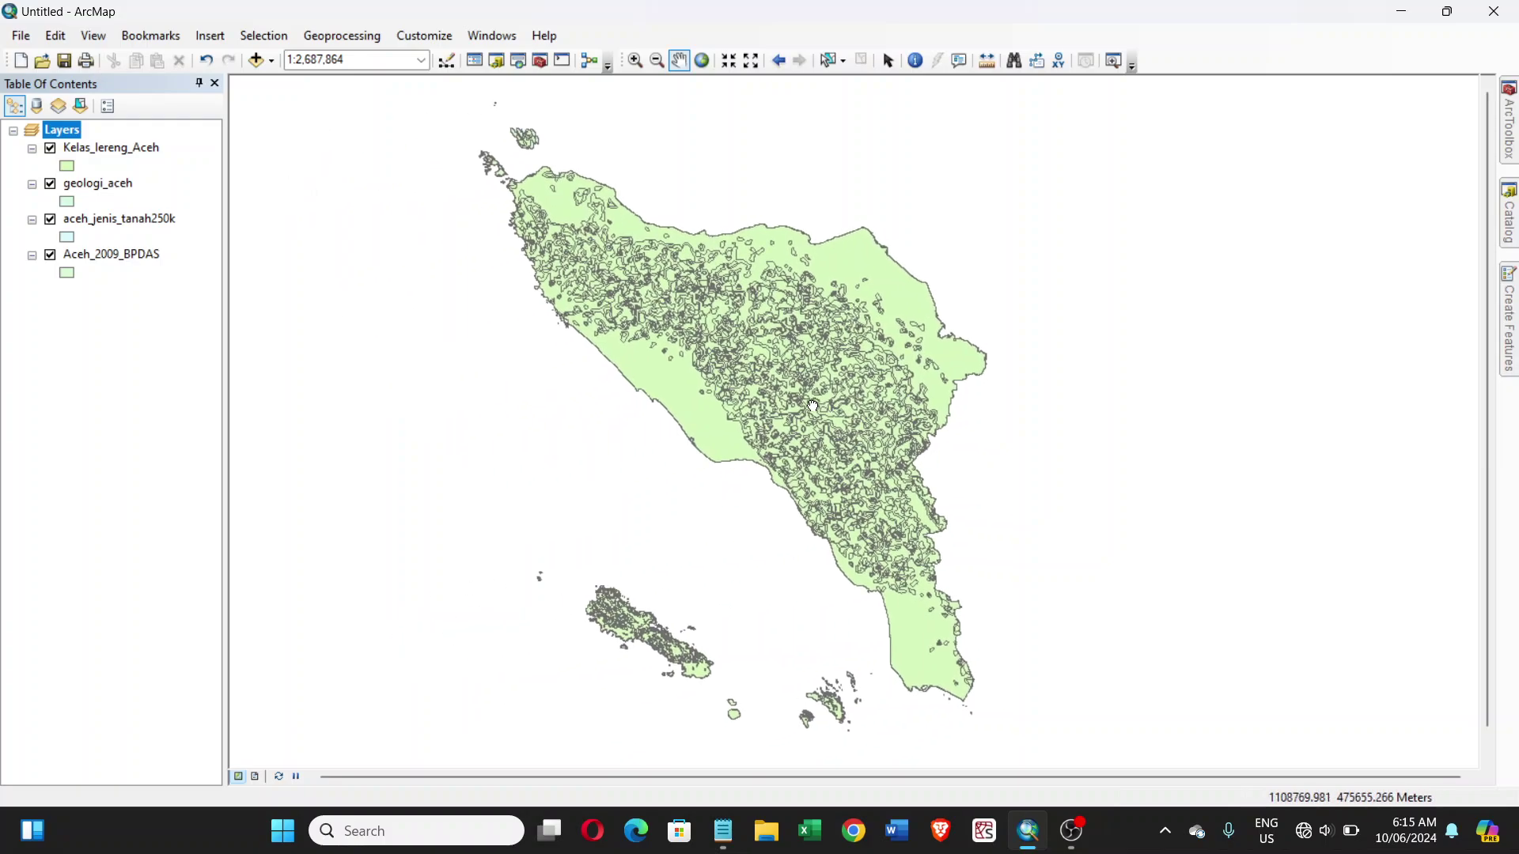
scroll(520, 386, "down", 2)
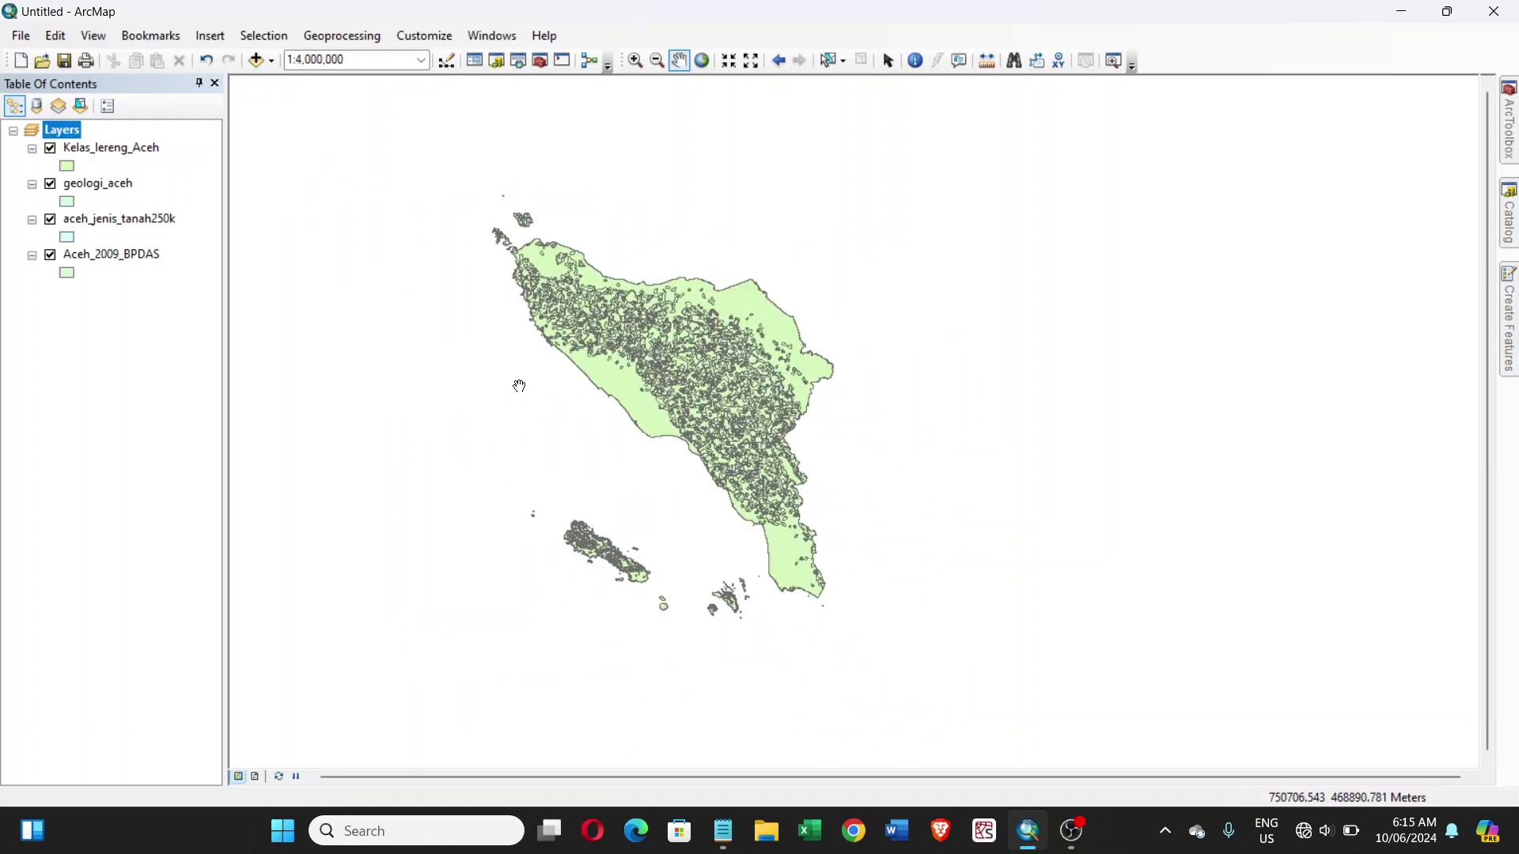
scroll(520, 386, "up", 1)
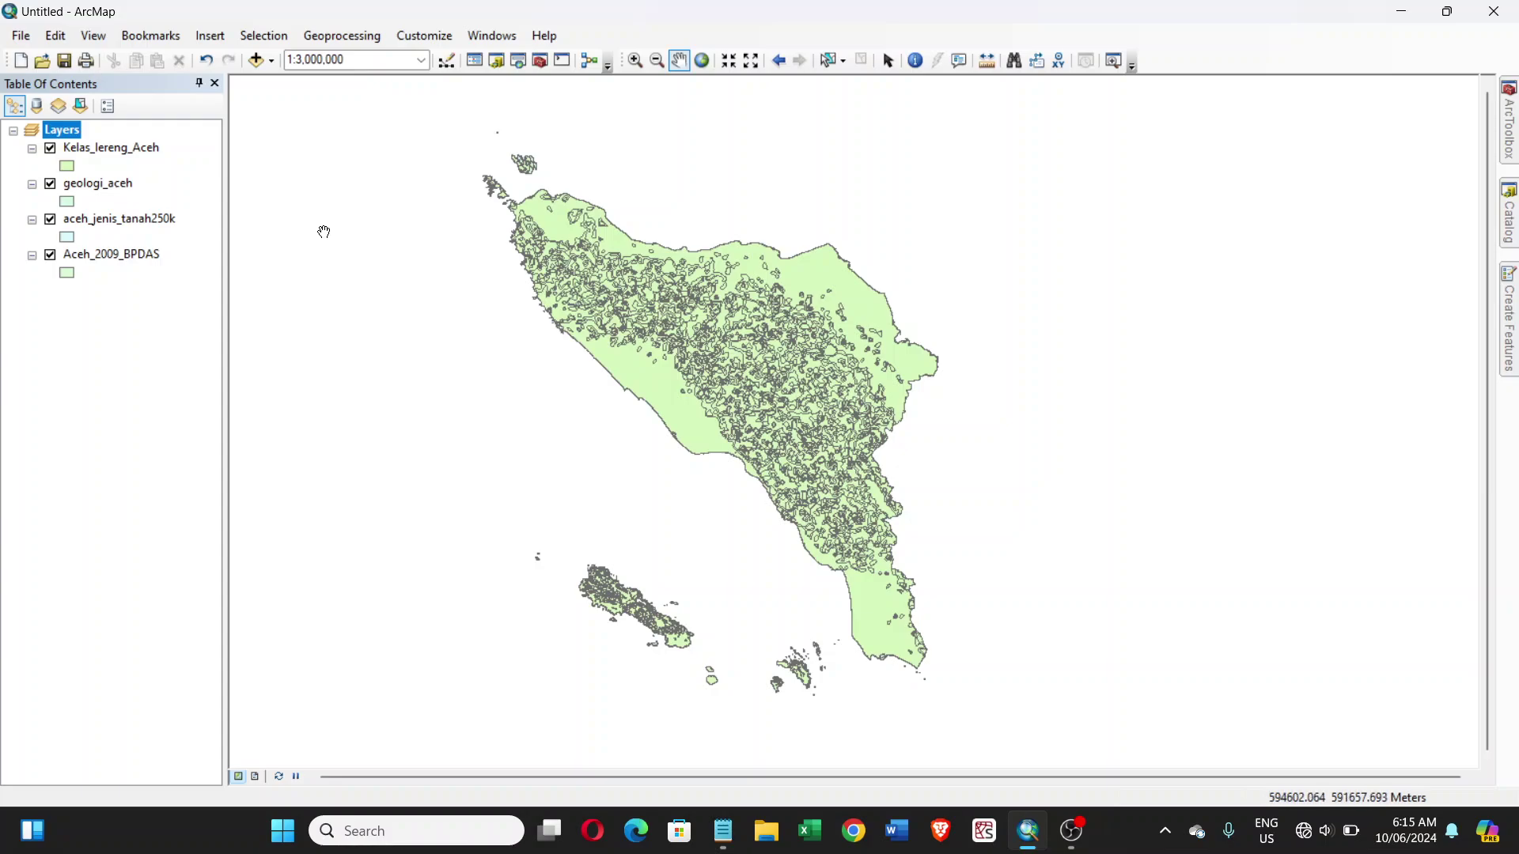
left_click(257, 62)
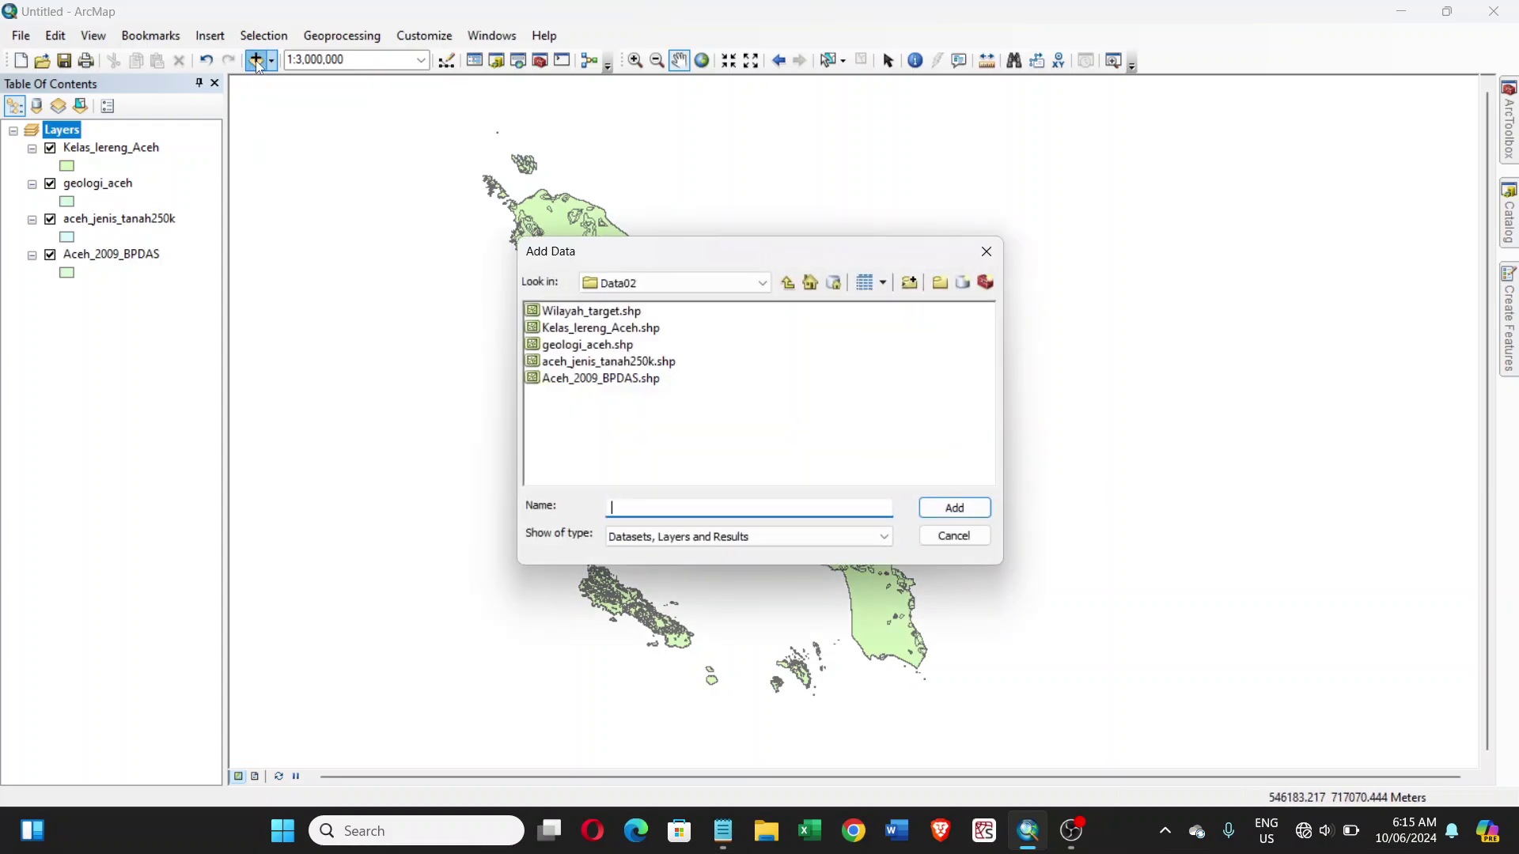
left_click(788, 283)
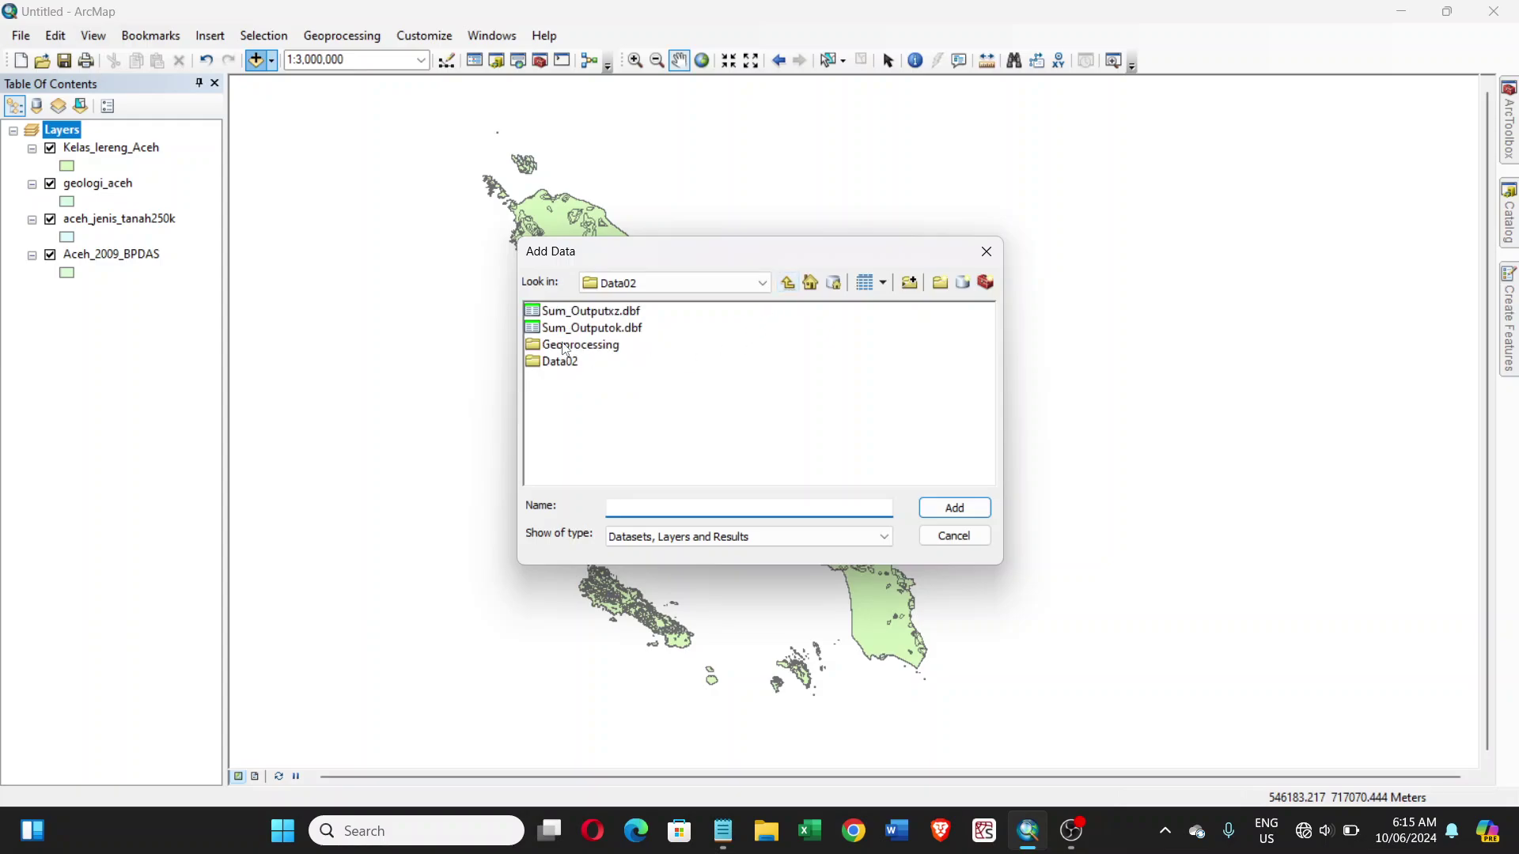
double_click(612, 350)
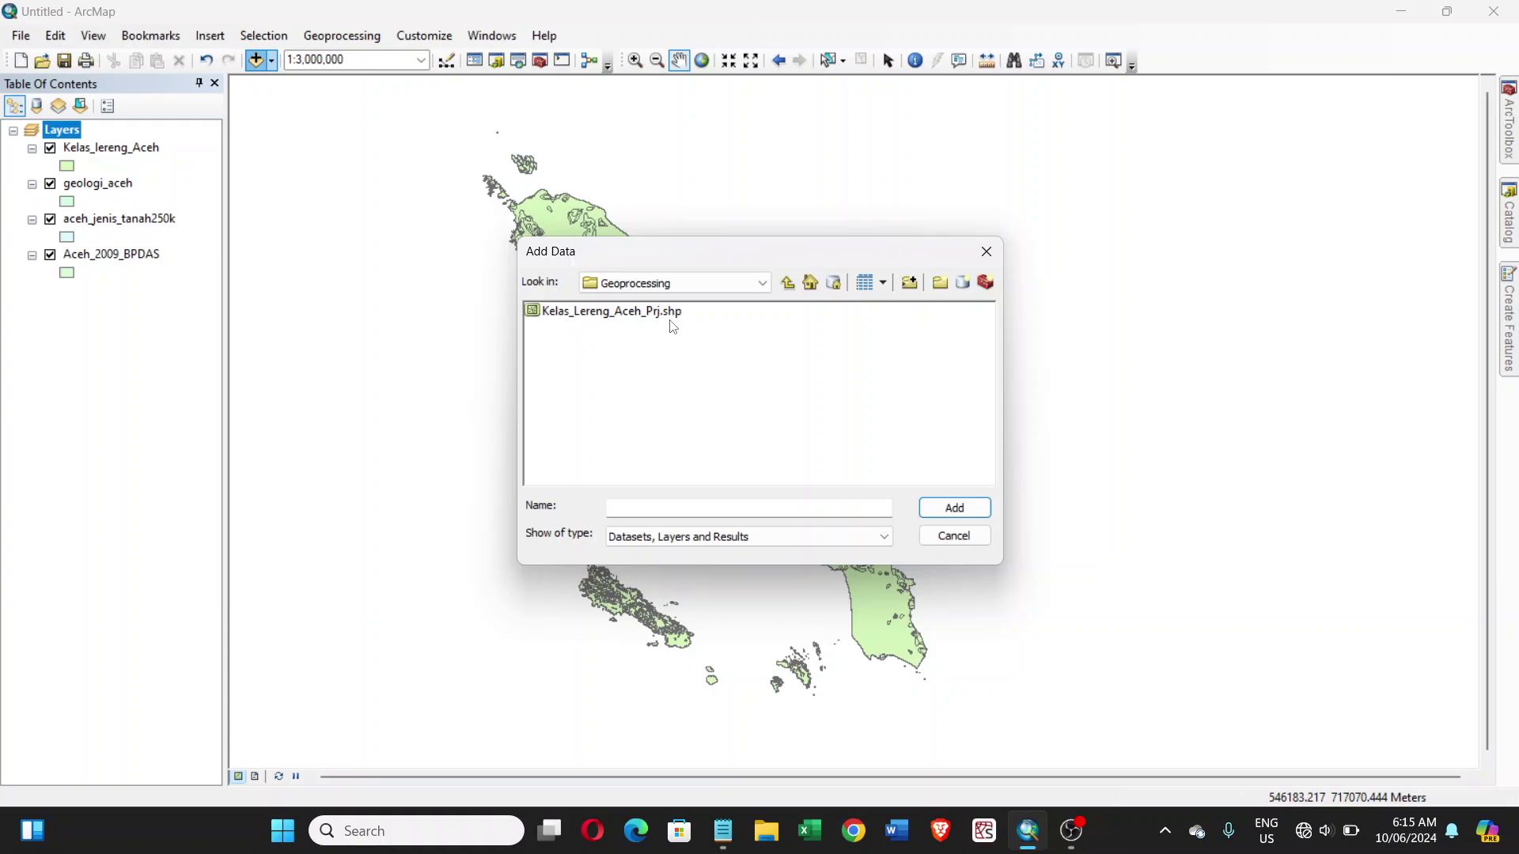
left_click(656, 316)
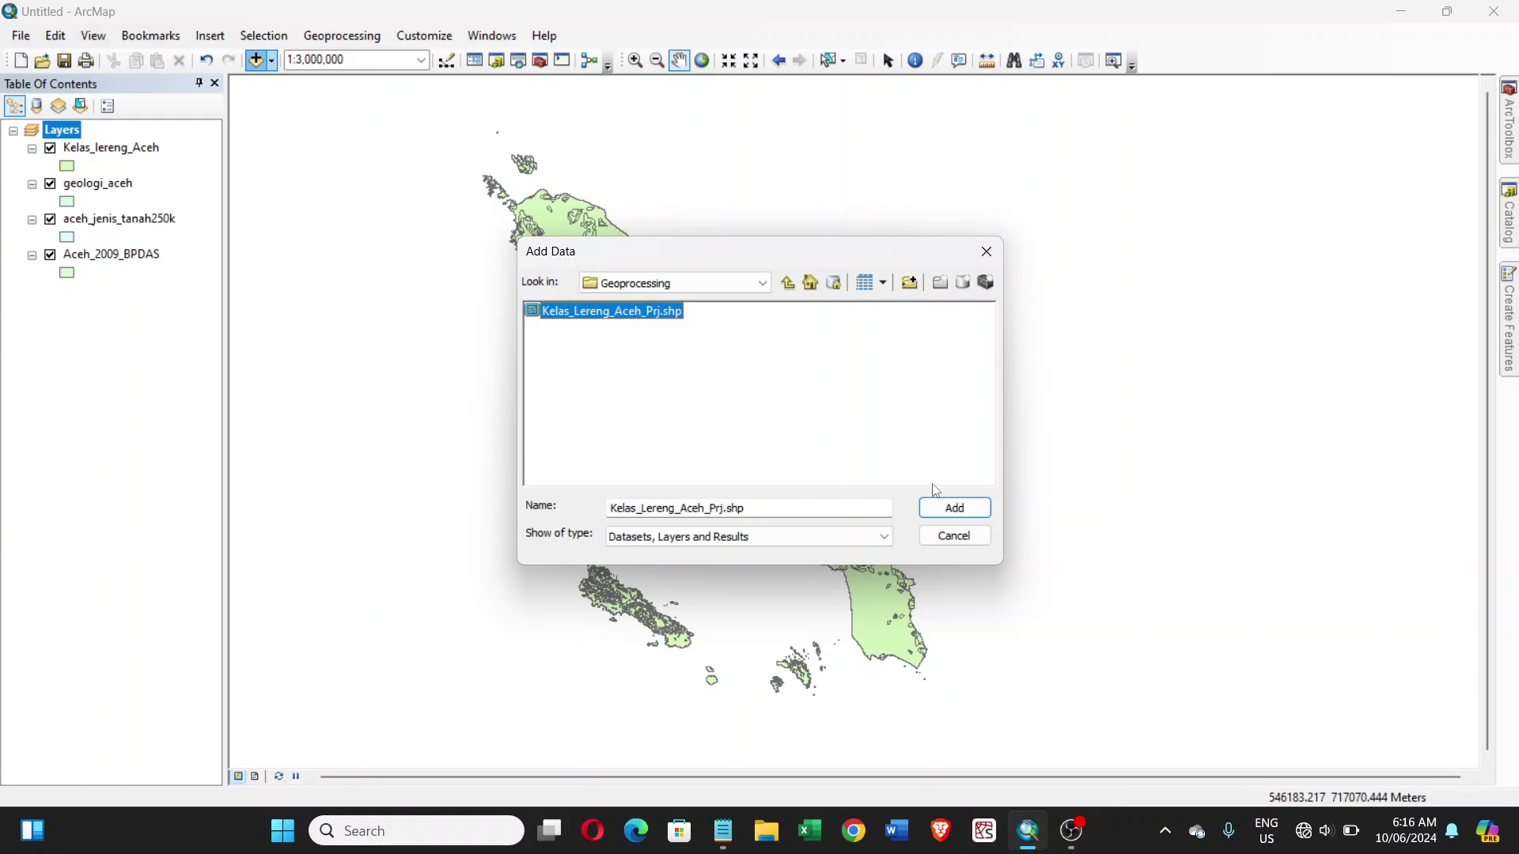
left_click(946, 508)
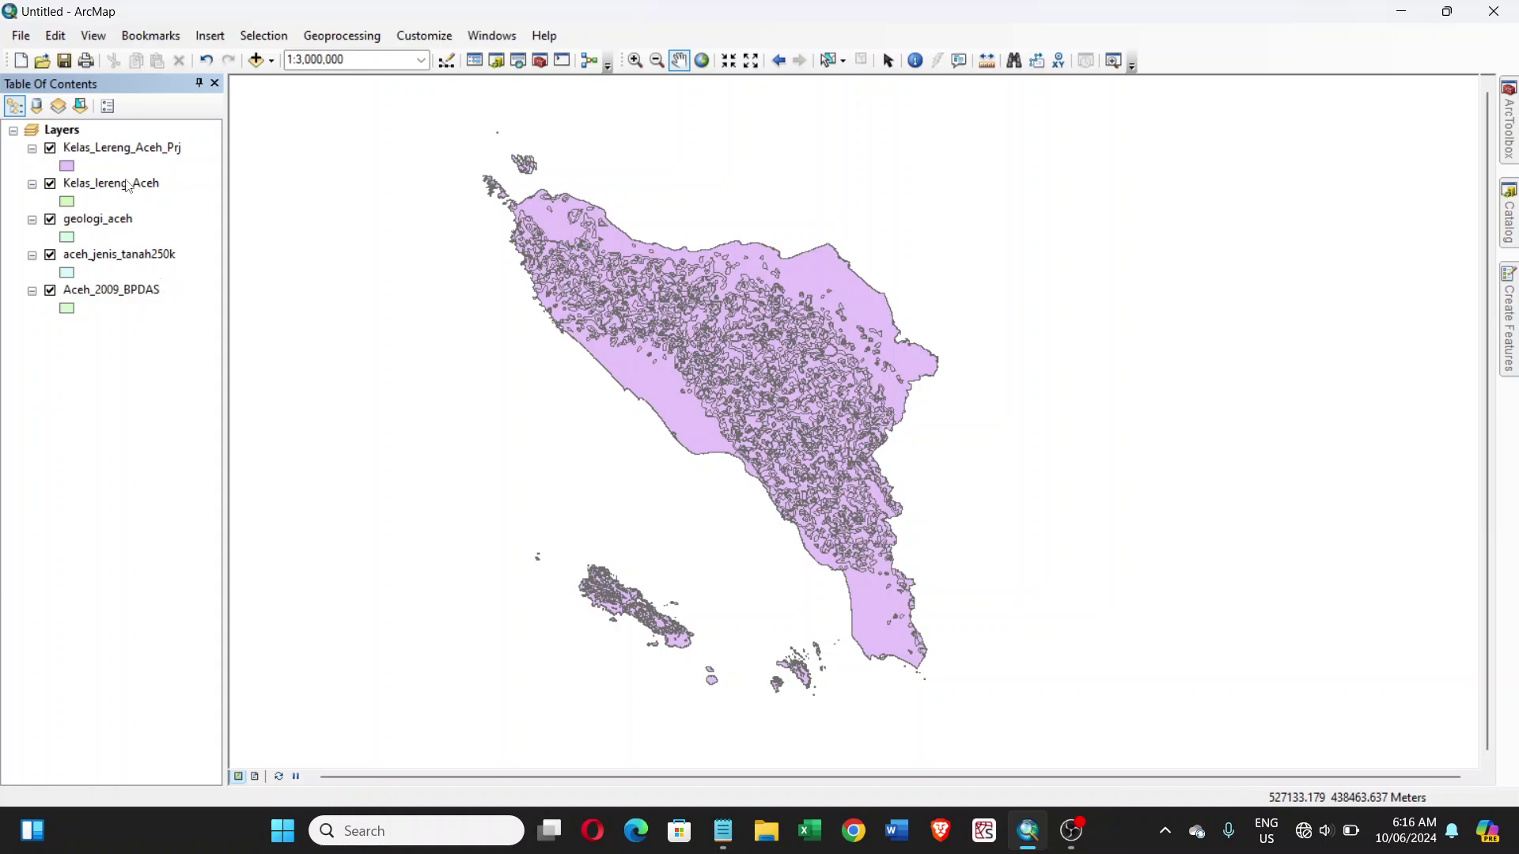
Remove the original unprojected Kelas_lereng_Aceh layer from the map, keeping the projected version
left_click(129, 187)
left_click(140, 158)
left_click(140, 184)
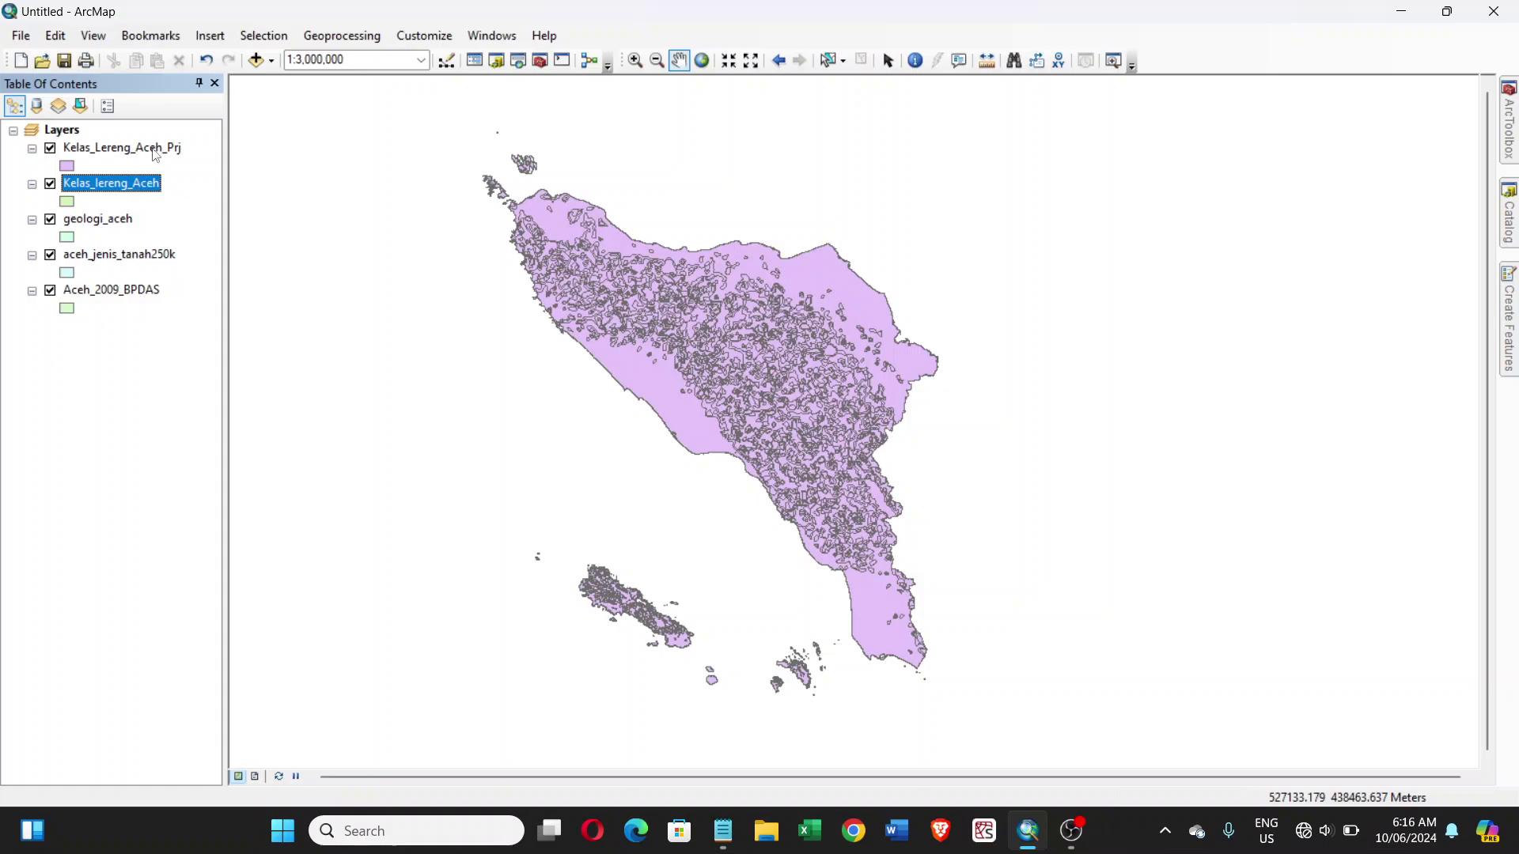
left_click(152, 153)
left_click(151, 190)
left_click(119, 360)
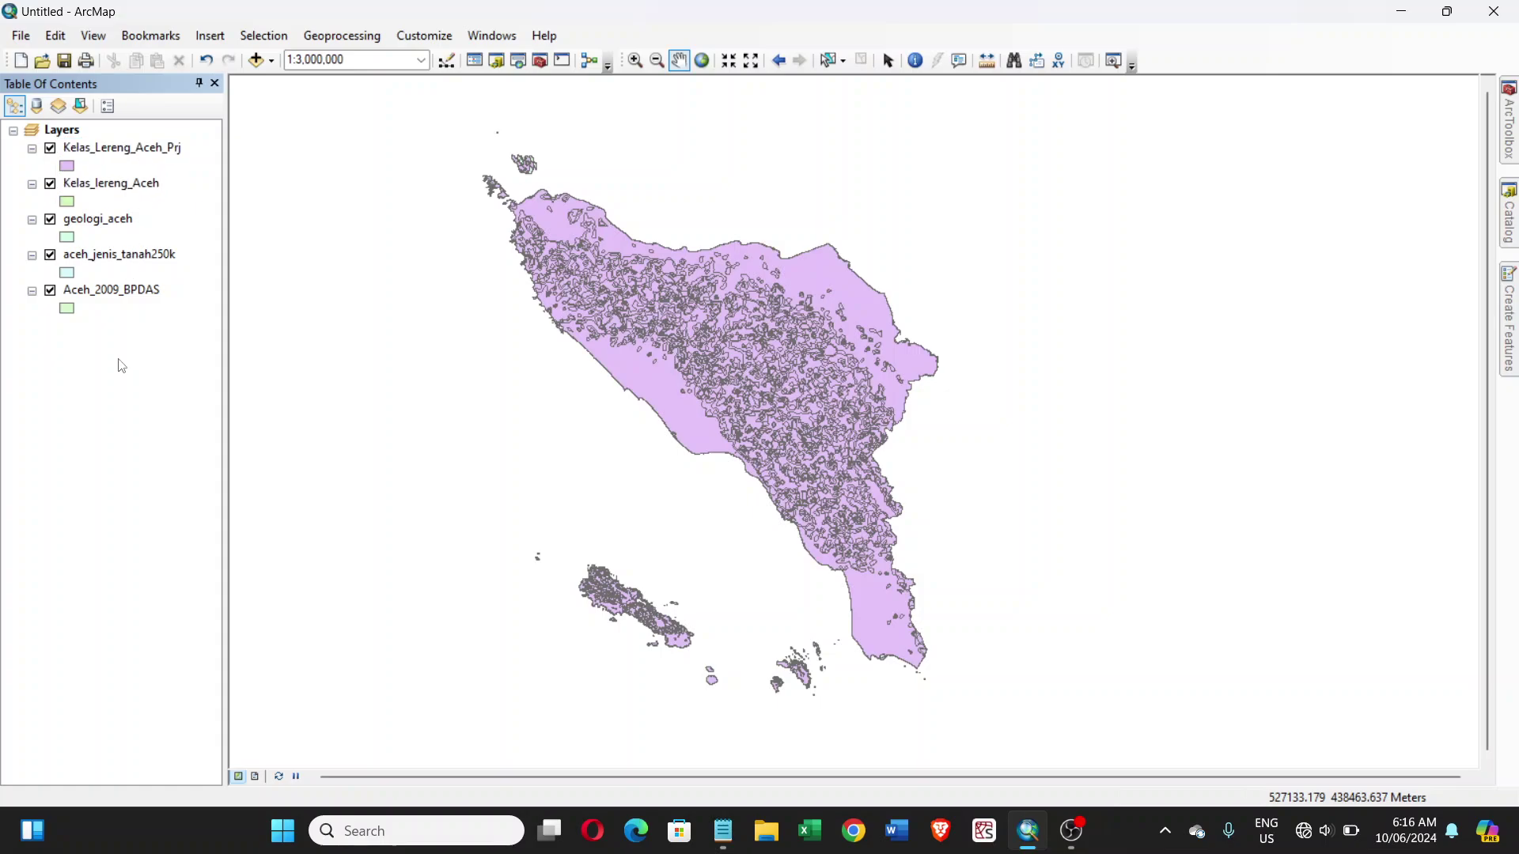
left_click(134, 192)
right_click(134, 193)
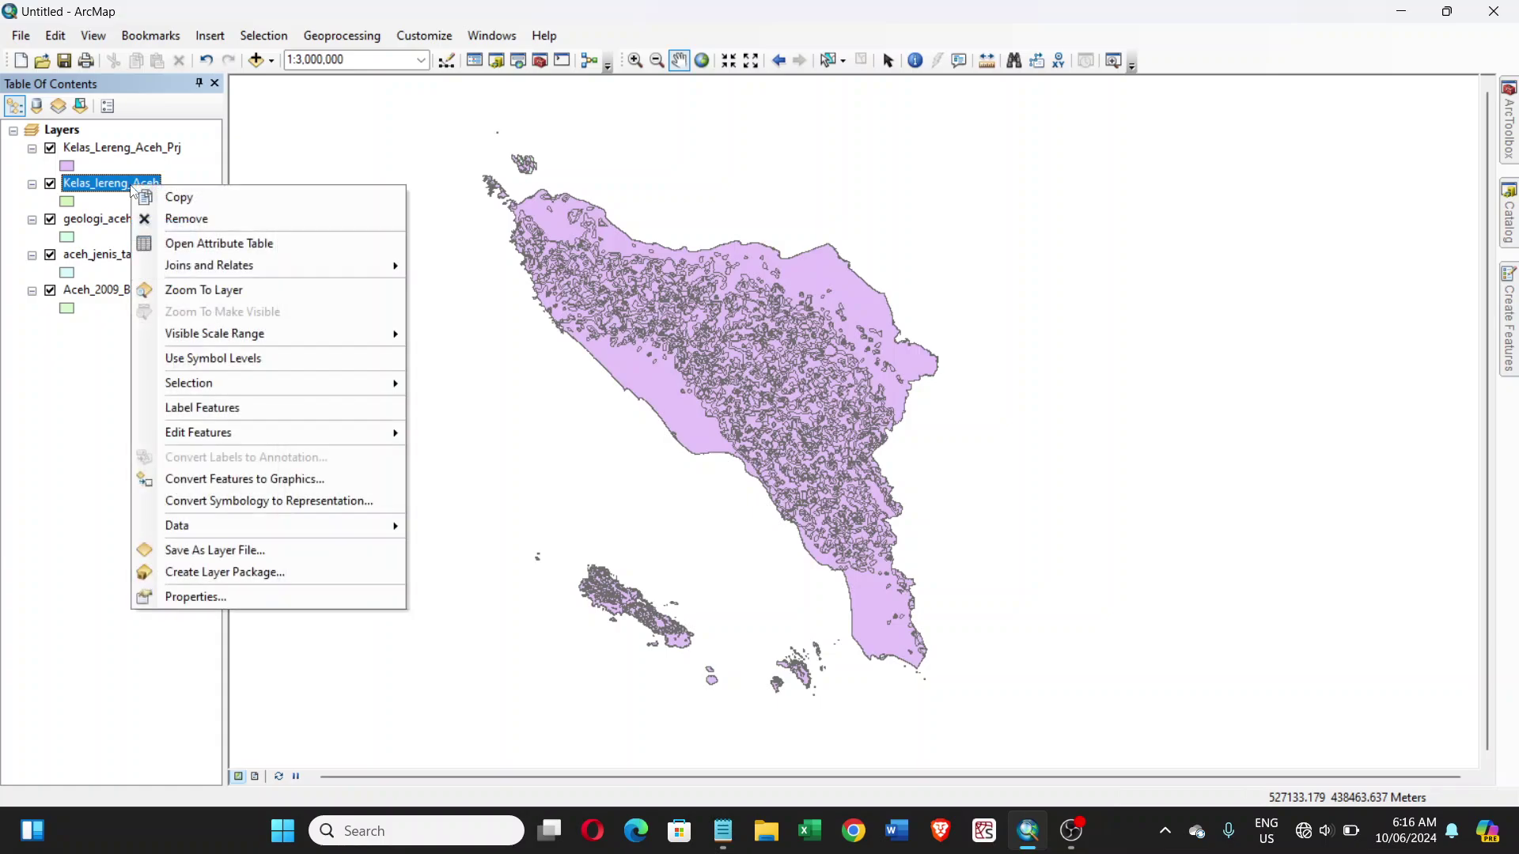
left_click(161, 218)
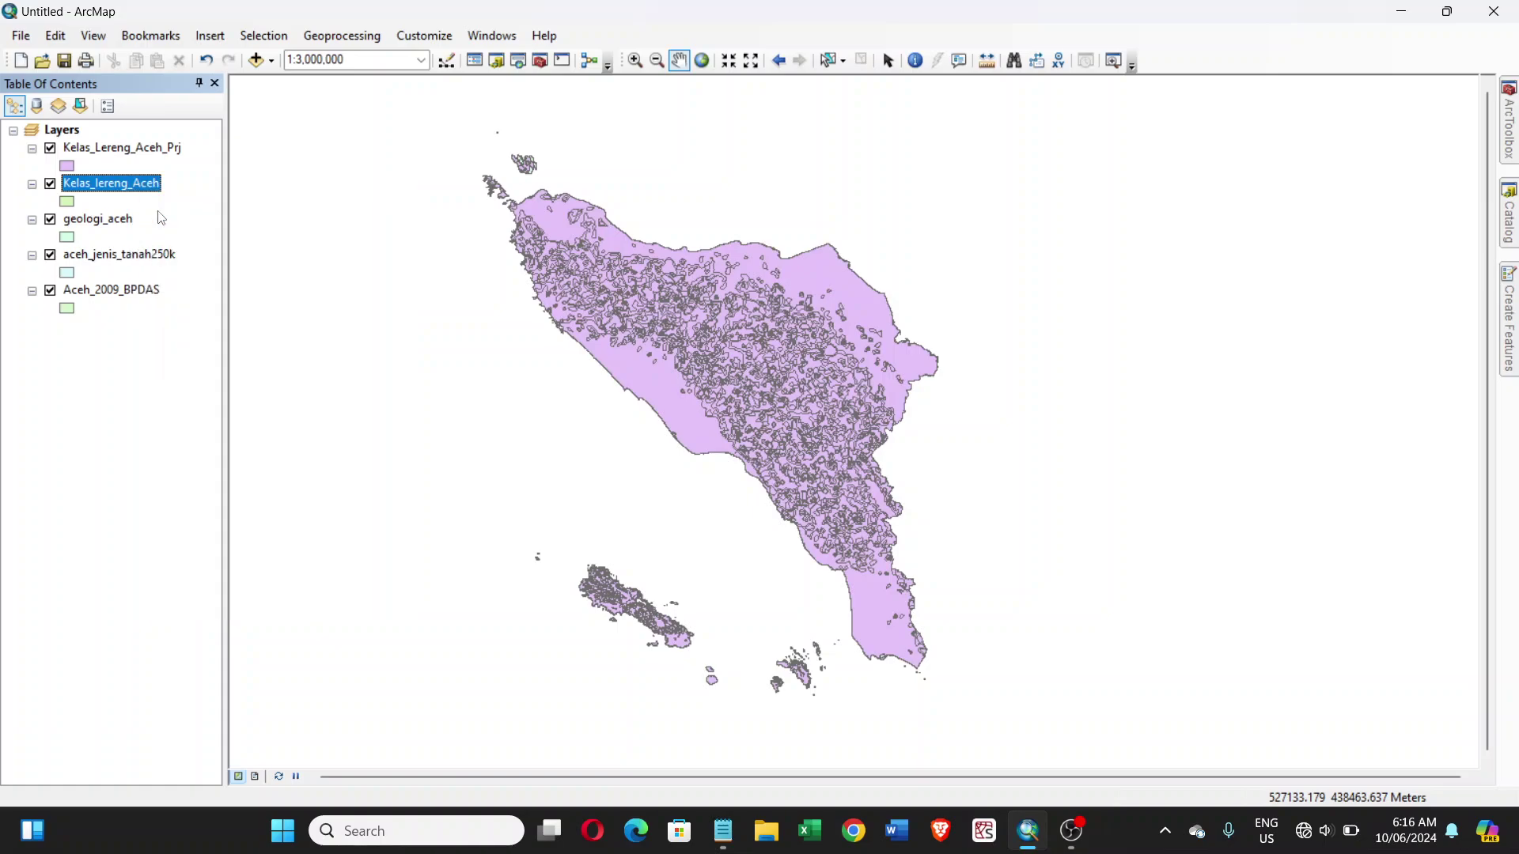
left_click(129, 327)
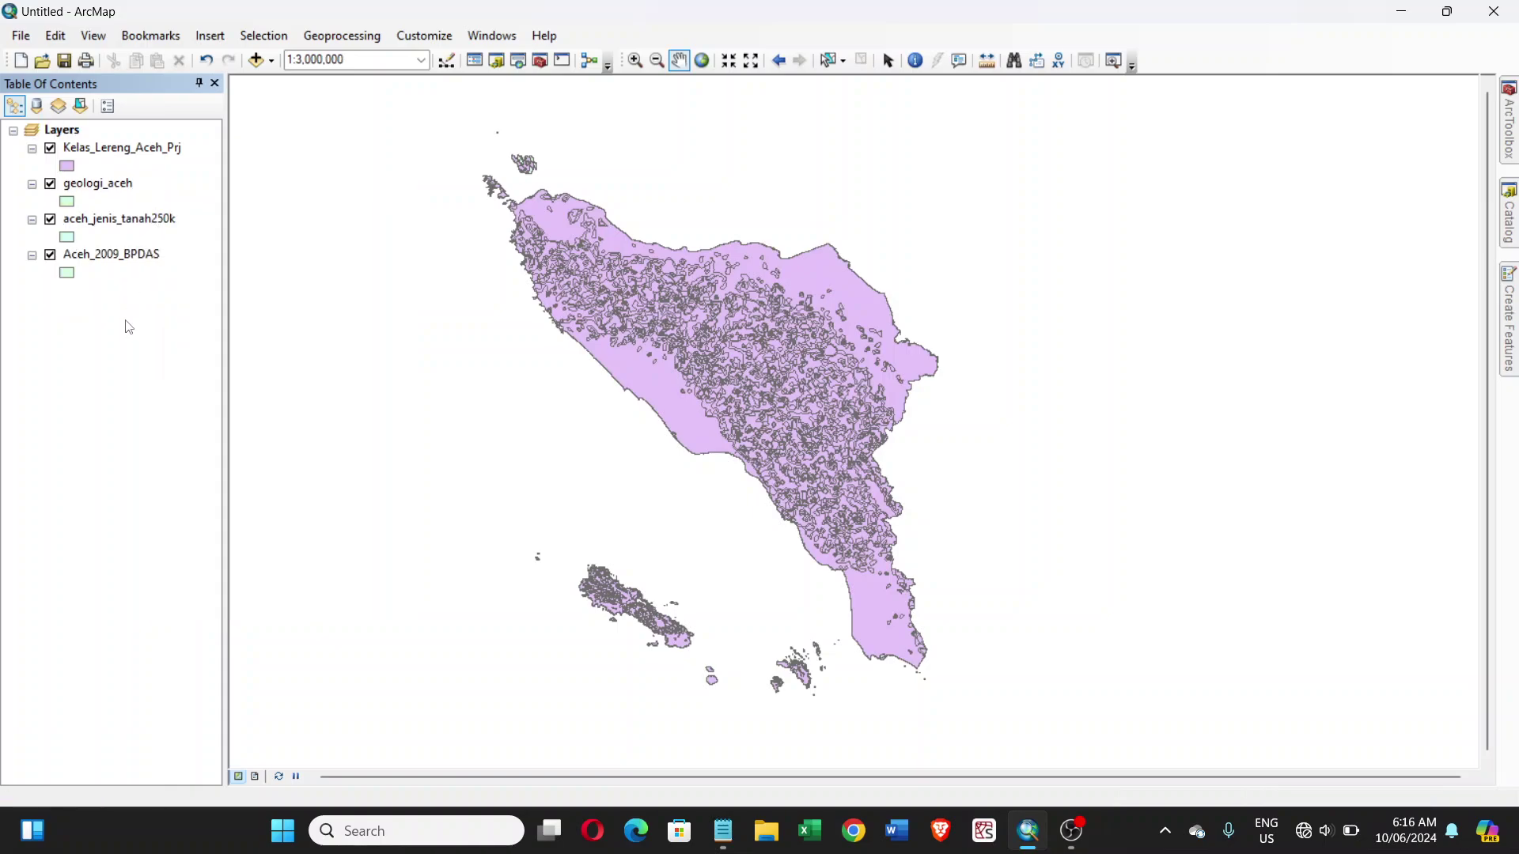
Check in the data frame's coordinate system settings which map layers still use GCS_WGS_1984, and leave the settings unchanged
right_click(80, 136)
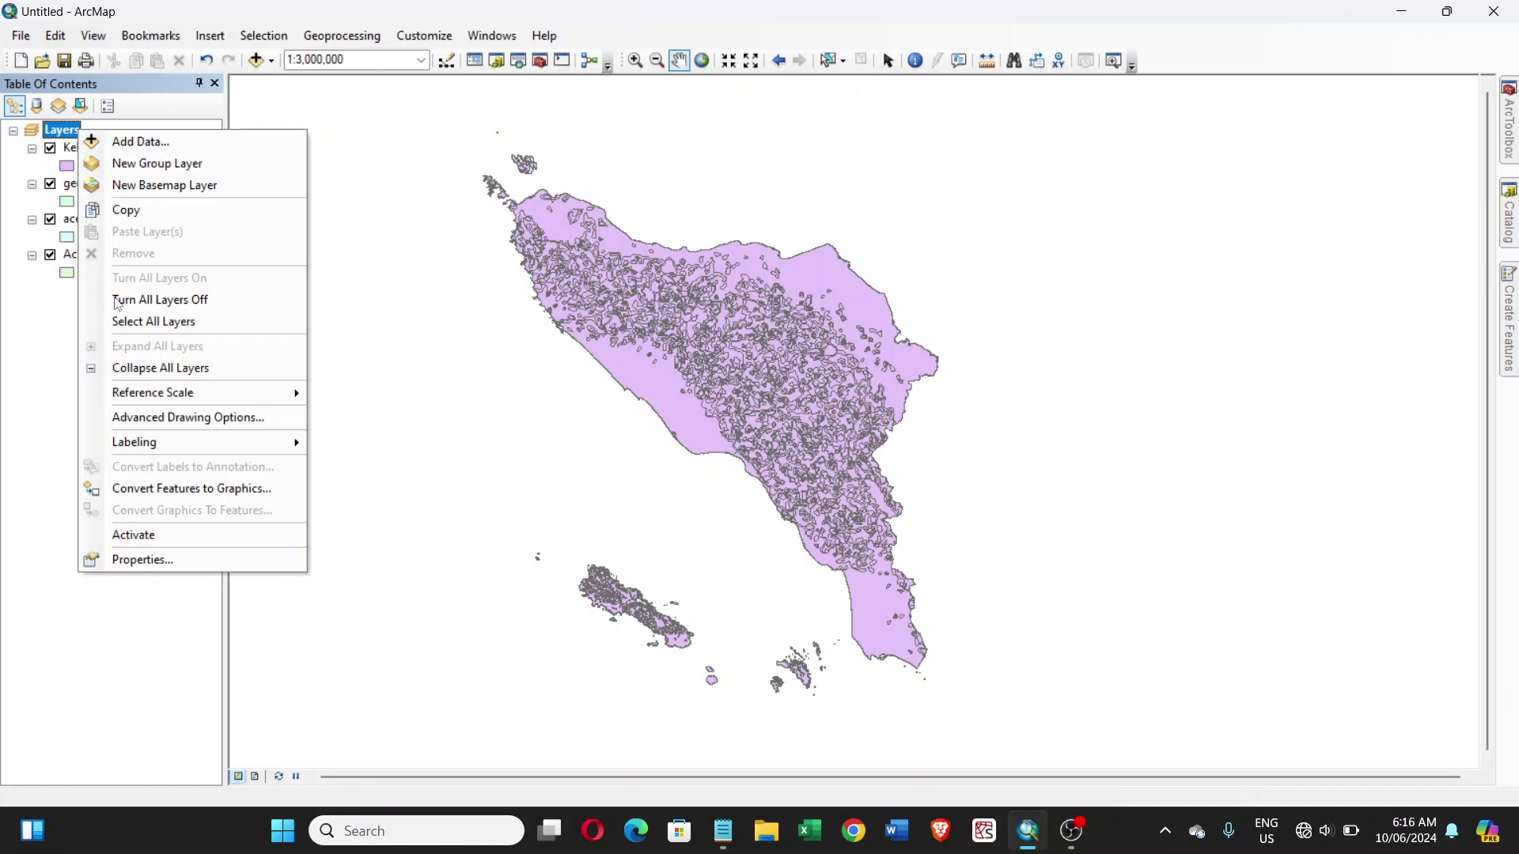
left_click(171, 554)
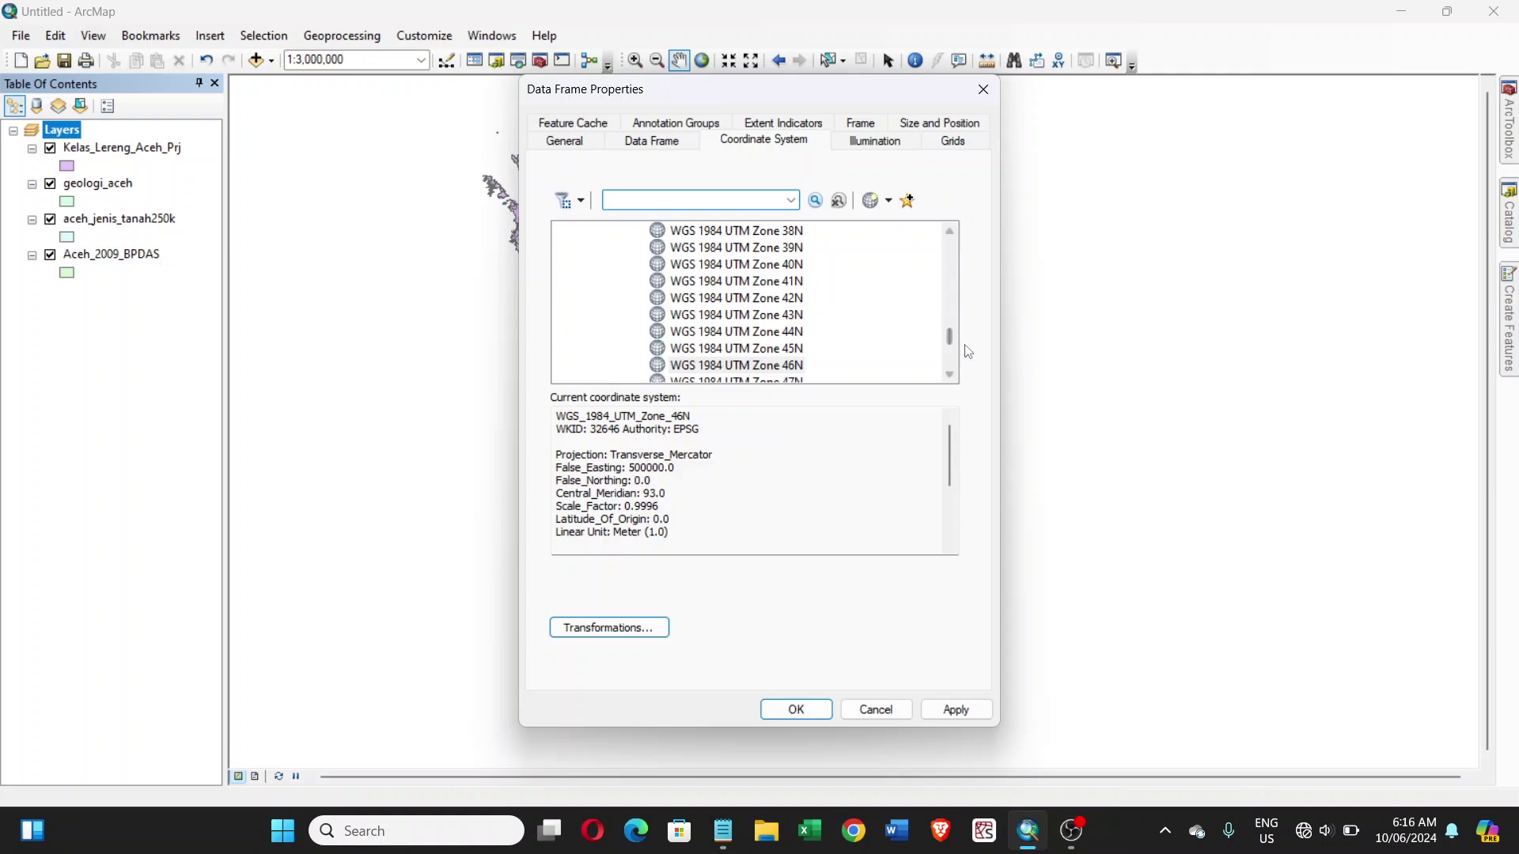
left_click_drag(950, 339, 960, 381)
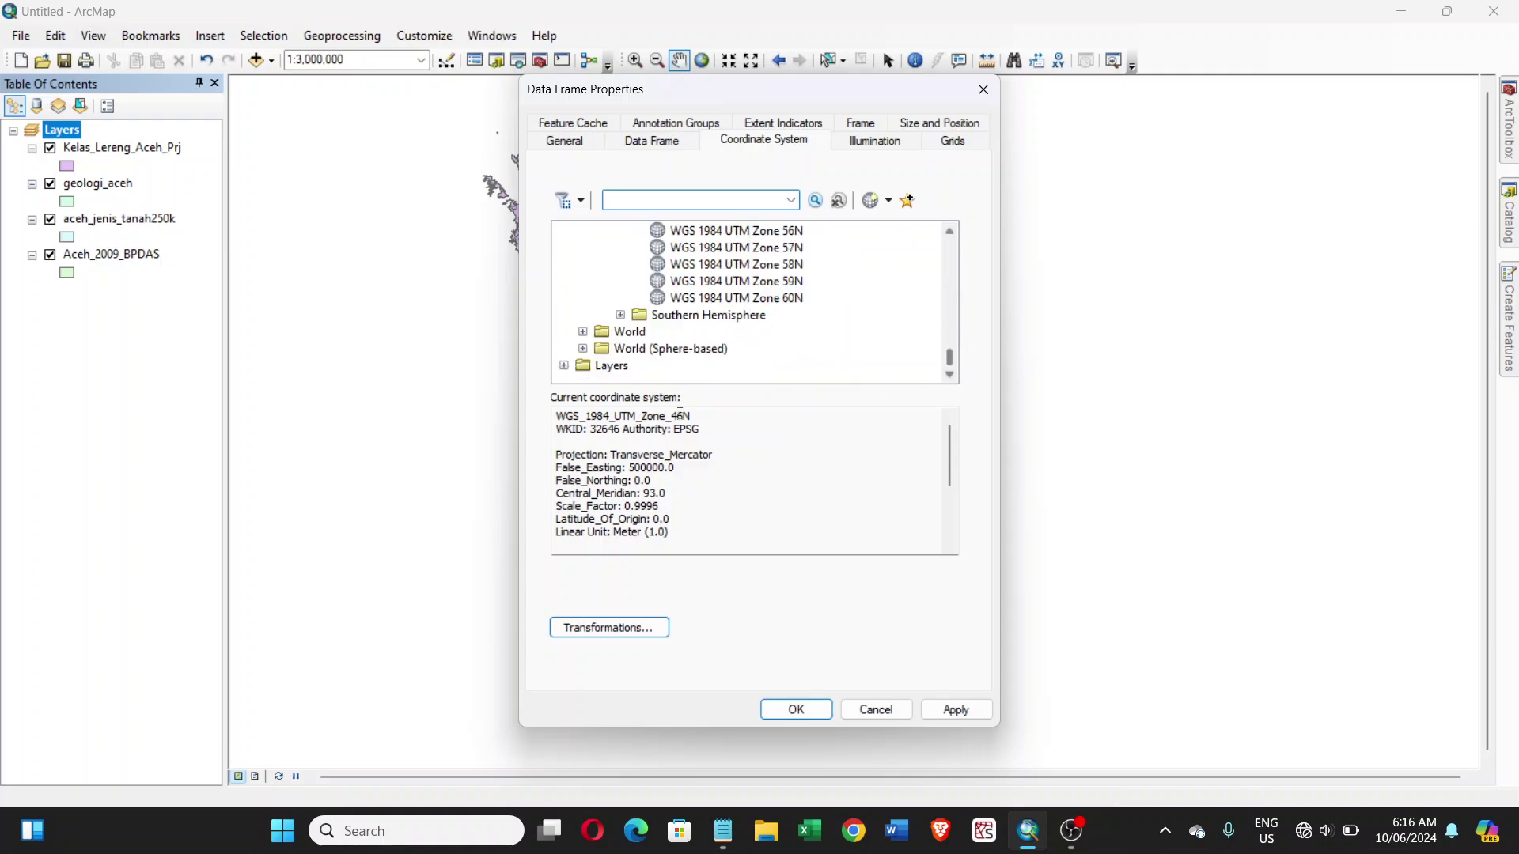
left_click(564, 365)
left_click(584, 349)
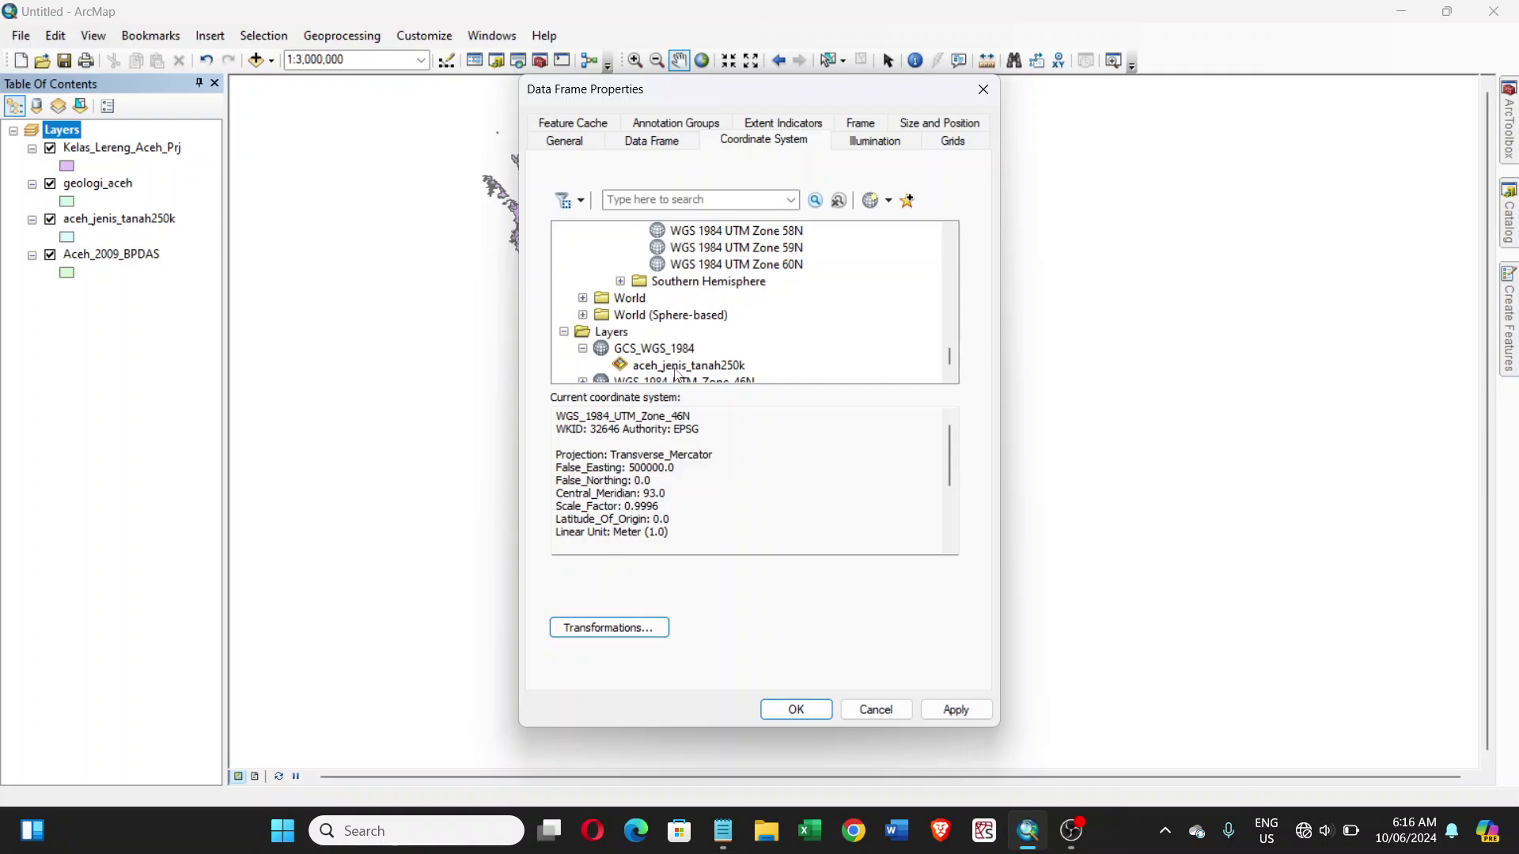
left_click(878, 711)
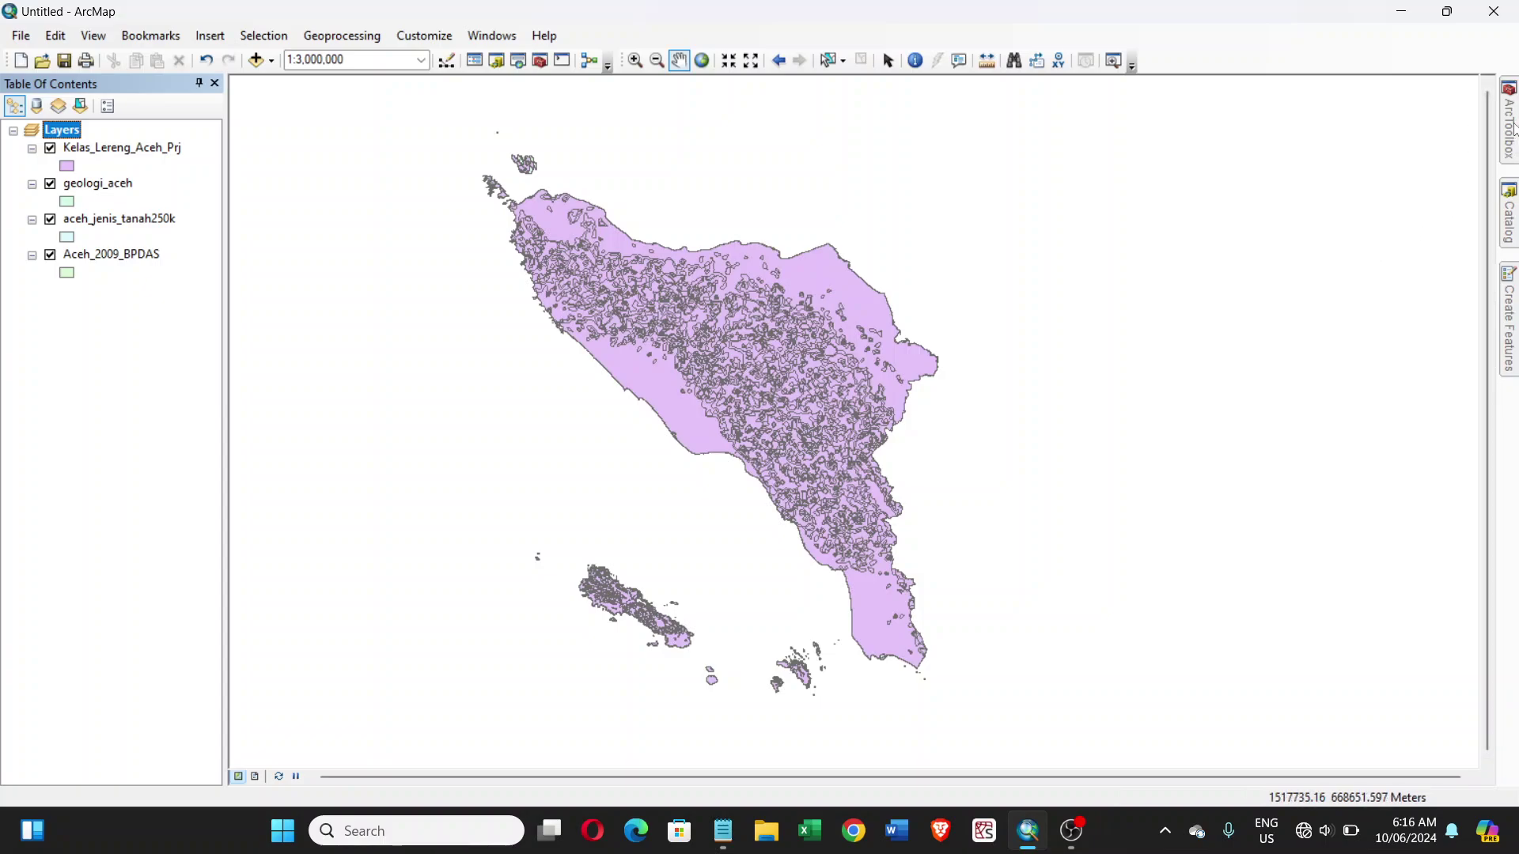
Start the Project tool from Projections and Transformations with aceh_jenis_tanah250k as the input dataset
mouse_move(1512, 127)
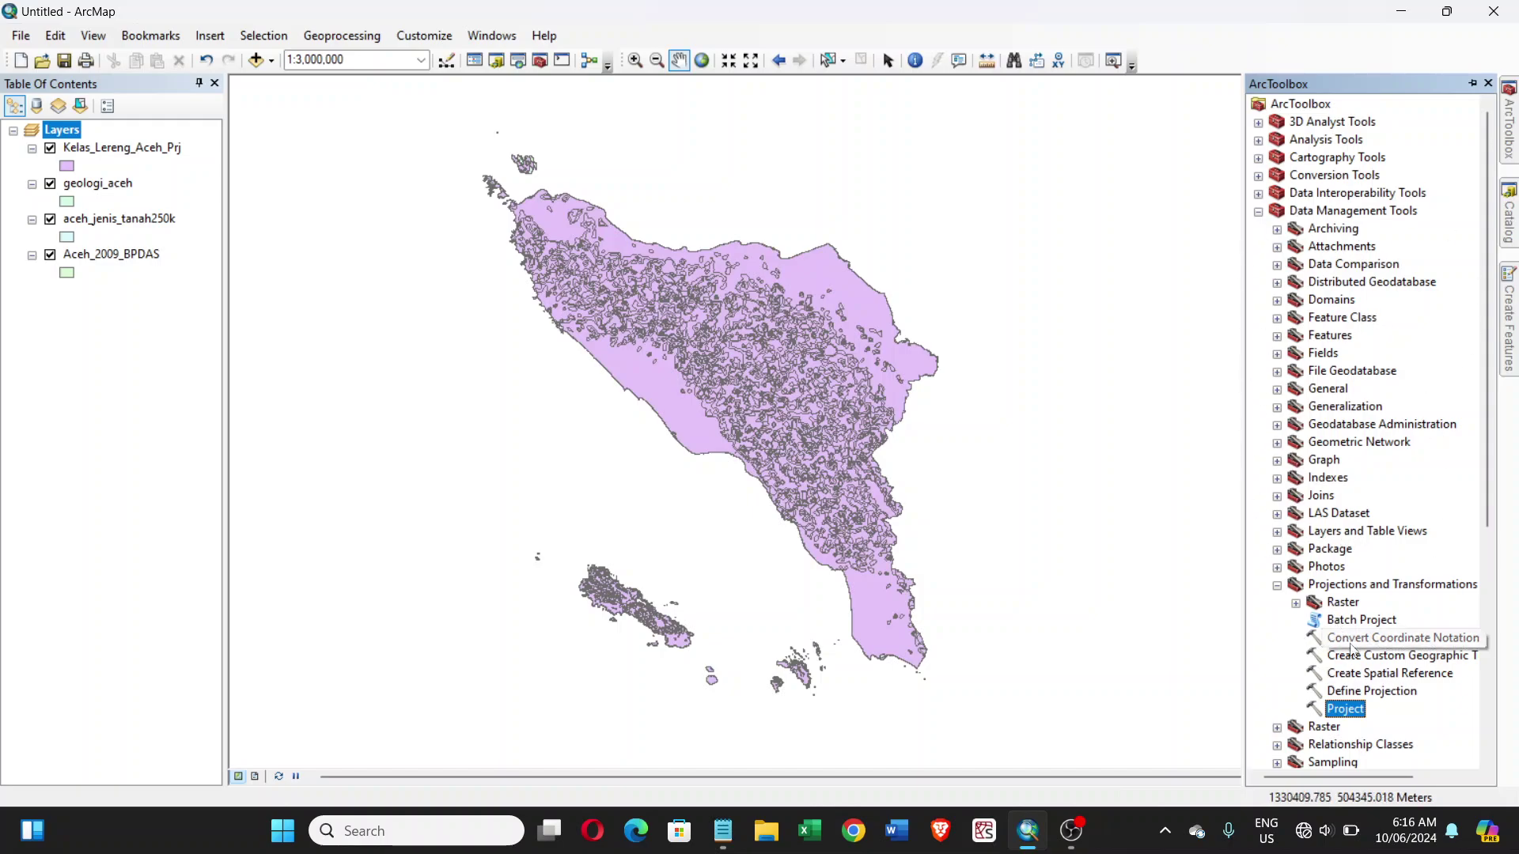
double_click(1354, 709)
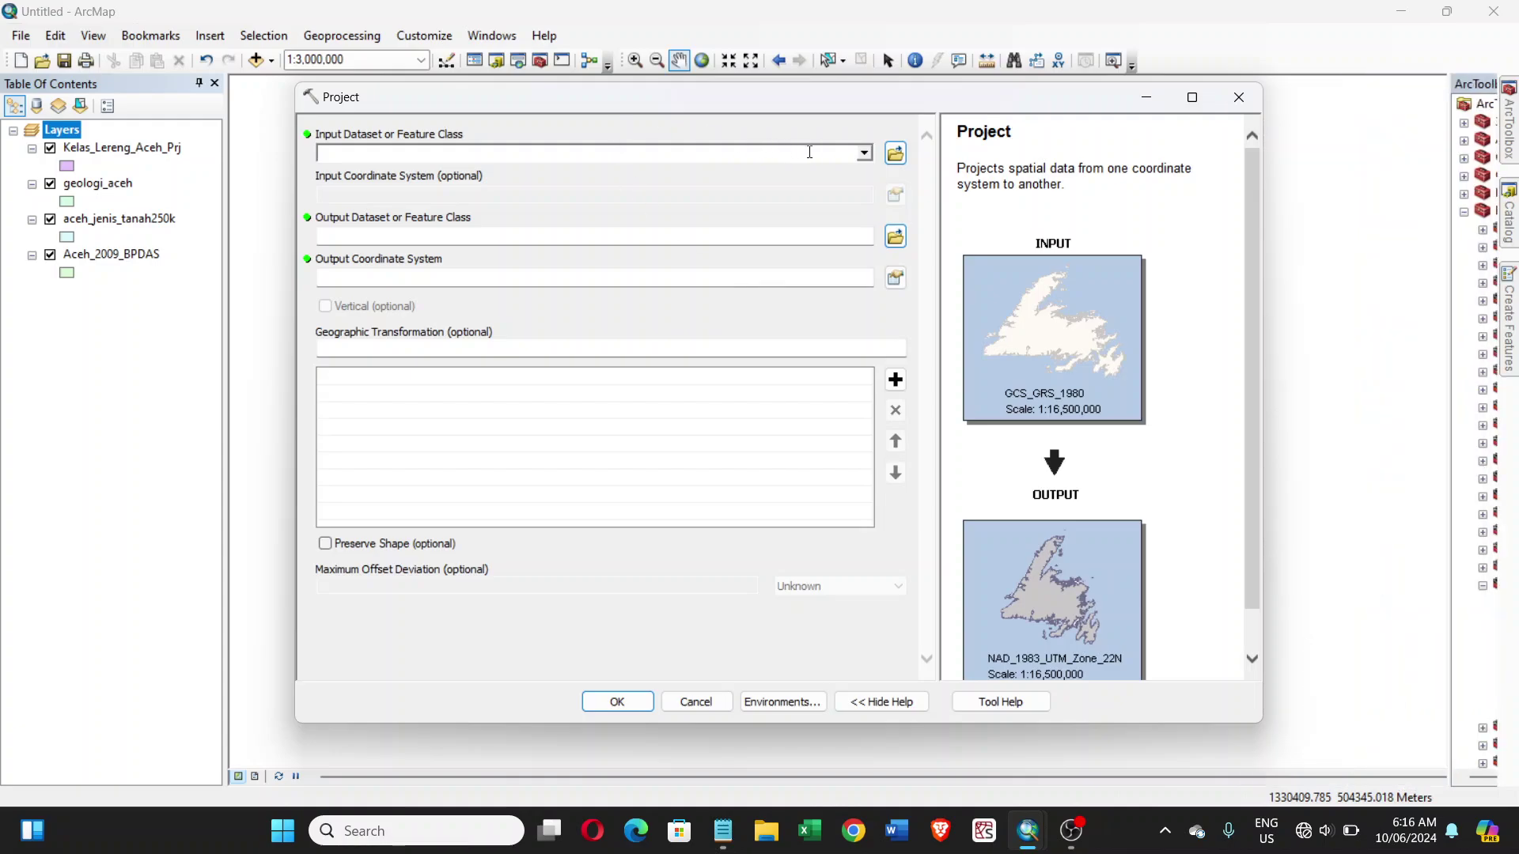
left_click(864, 153)
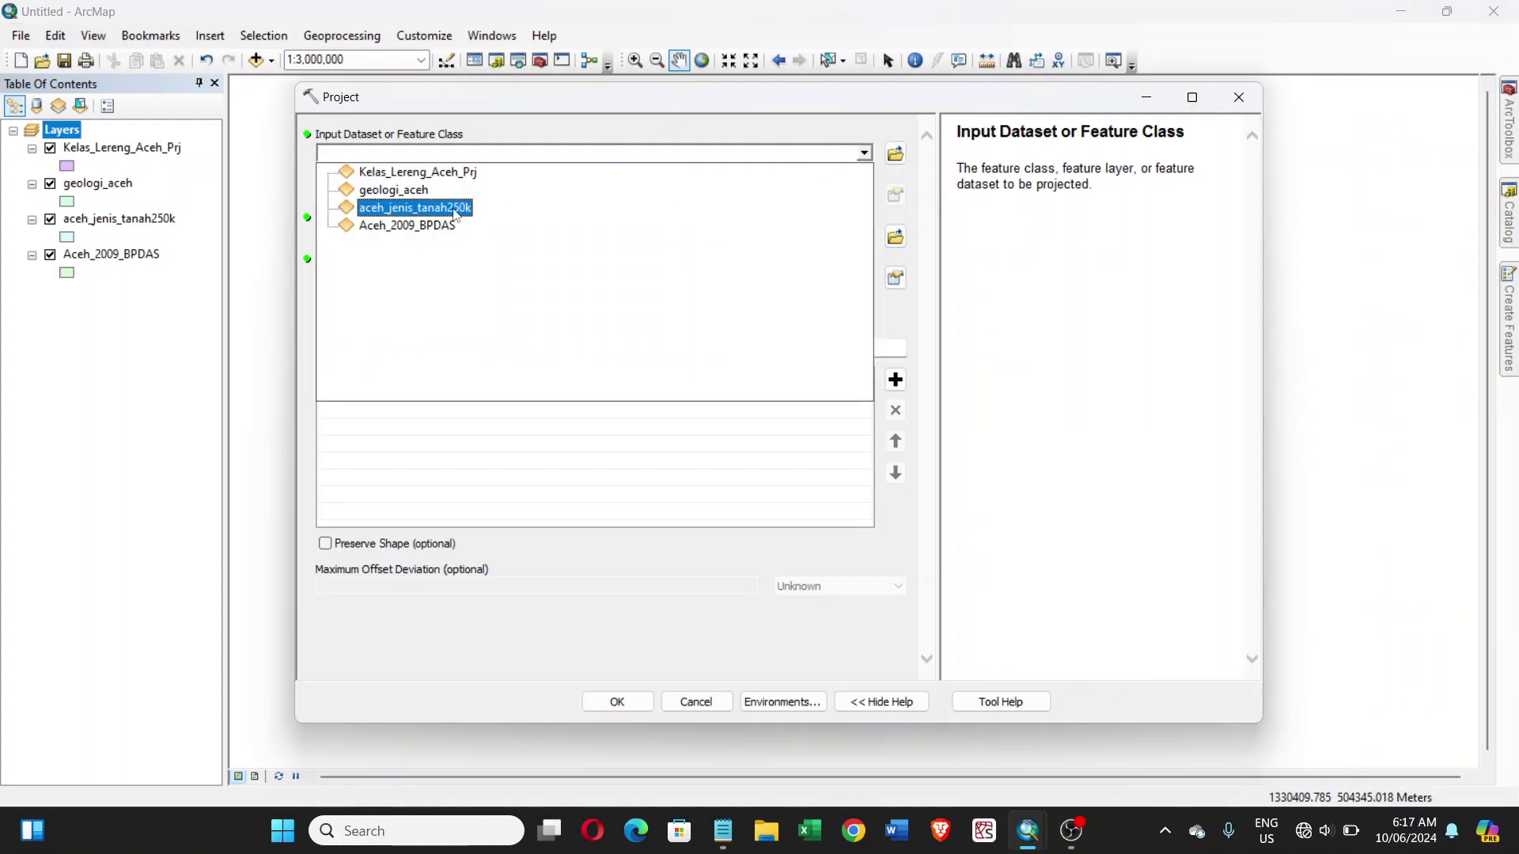
left_click(456, 207)
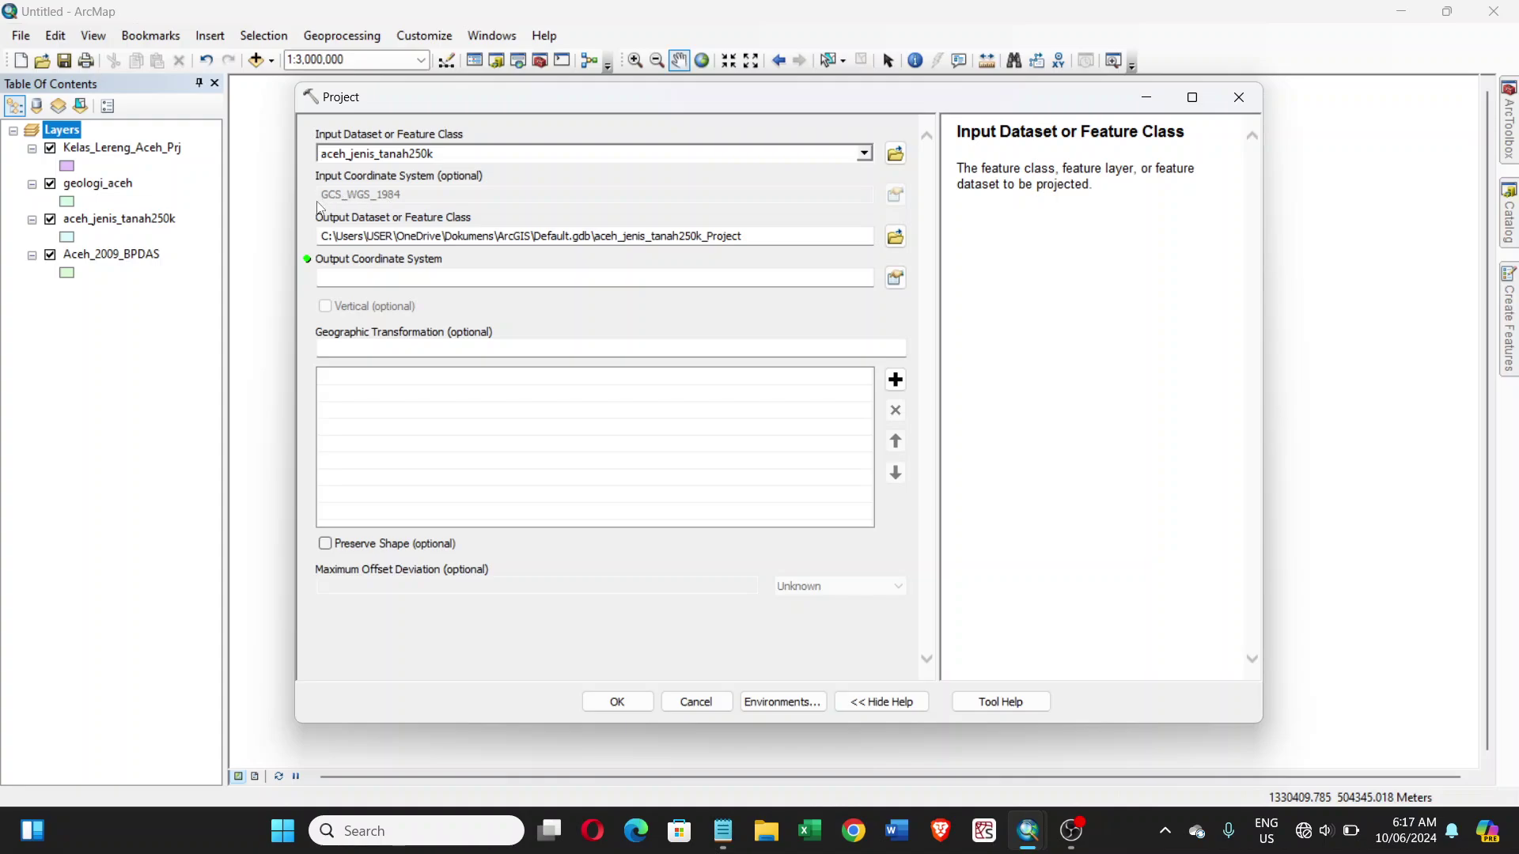
Set the output dataset to Jenis_Tanah_Aceh_Prj in the Geoprocessing folder
left_click(891, 240)
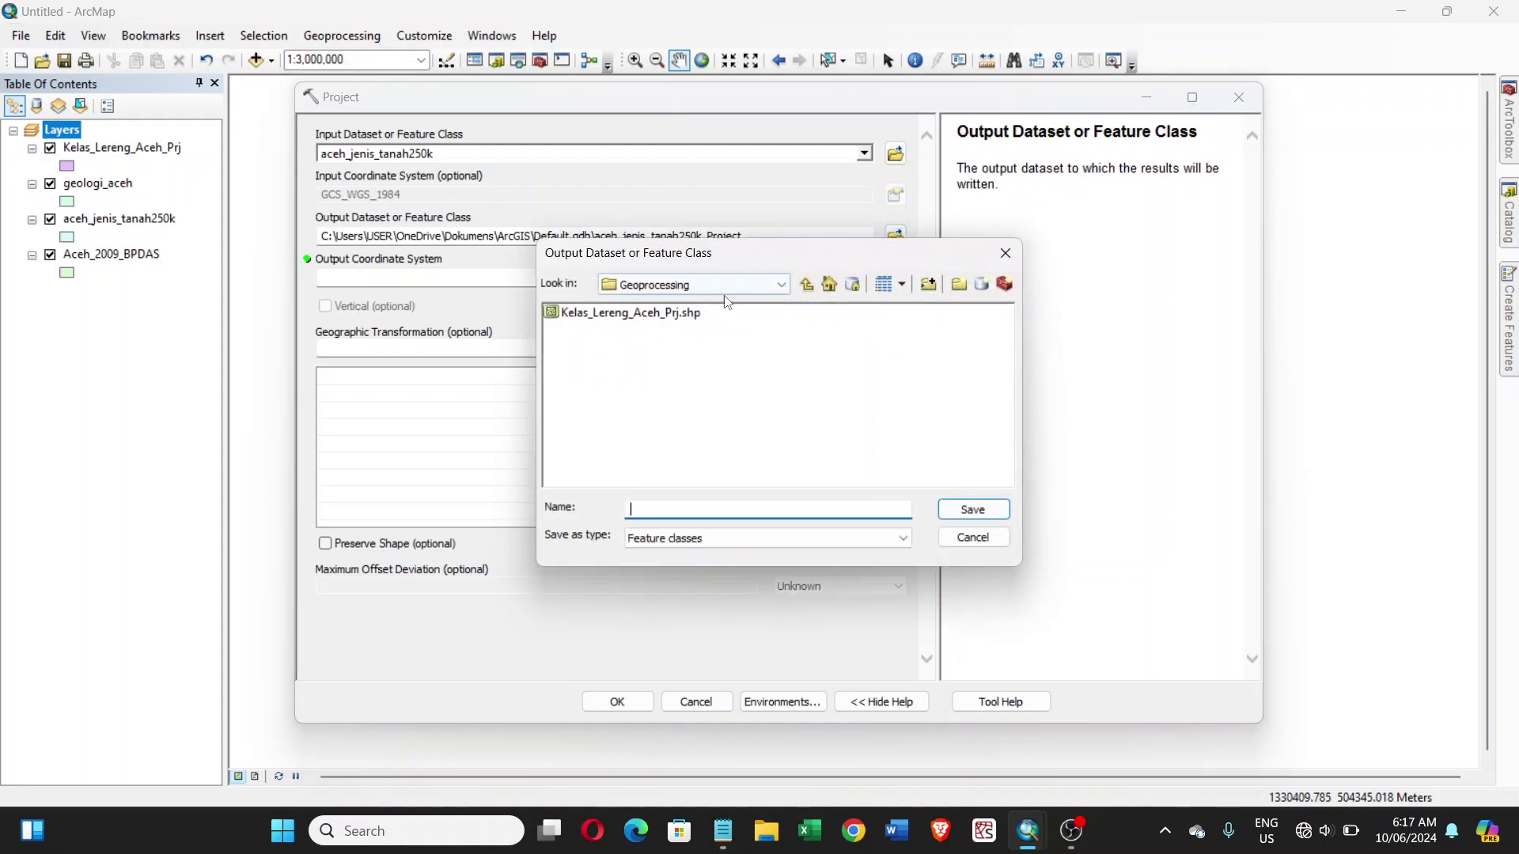
left_click(604, 317)
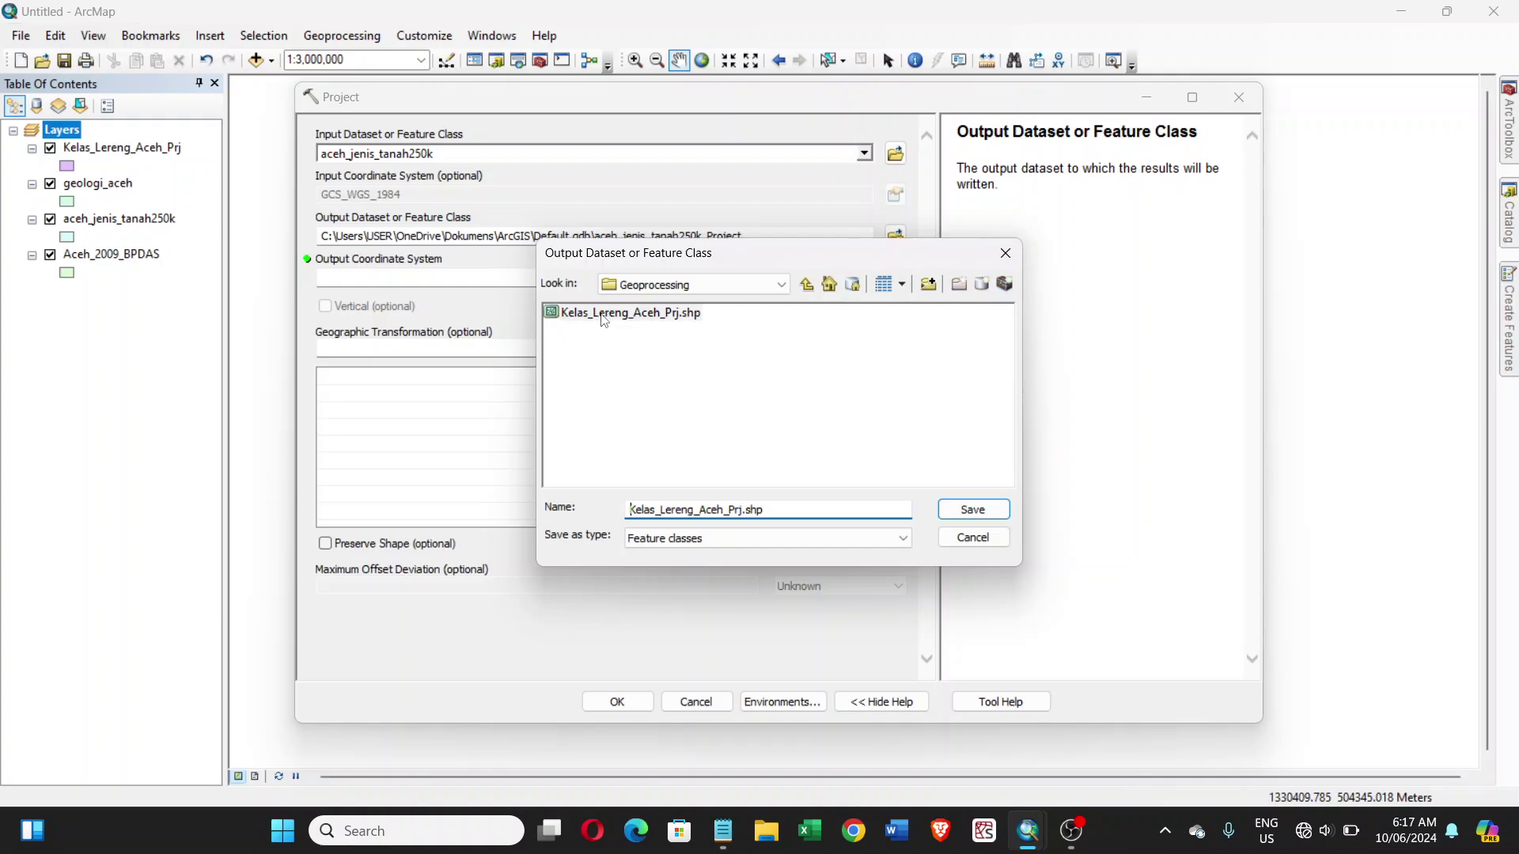
left_click(746, 510)
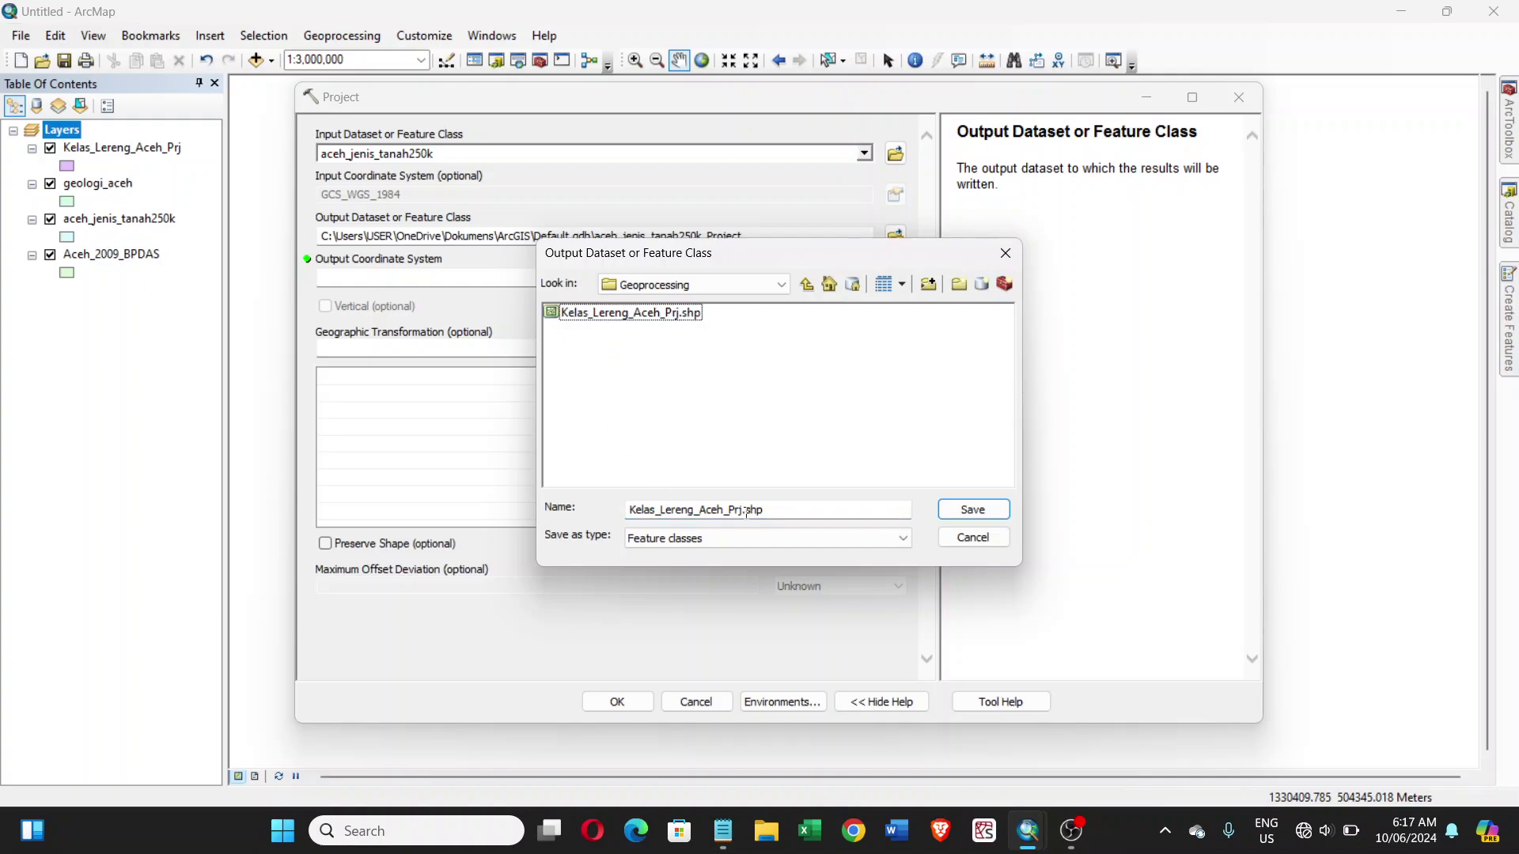
left_click_drag(779, 514, 669, 504)
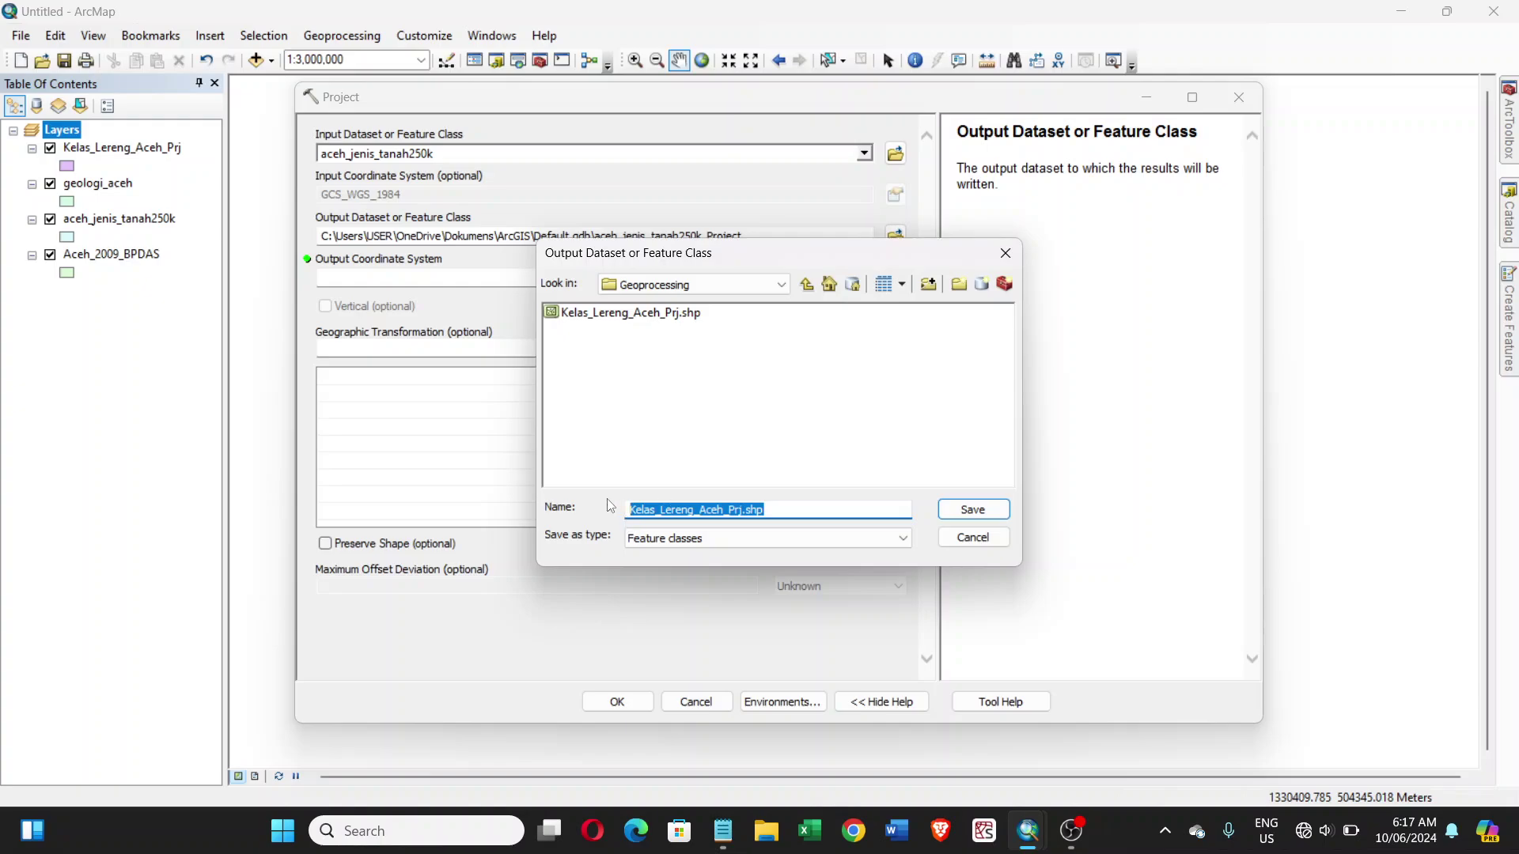
type("A")
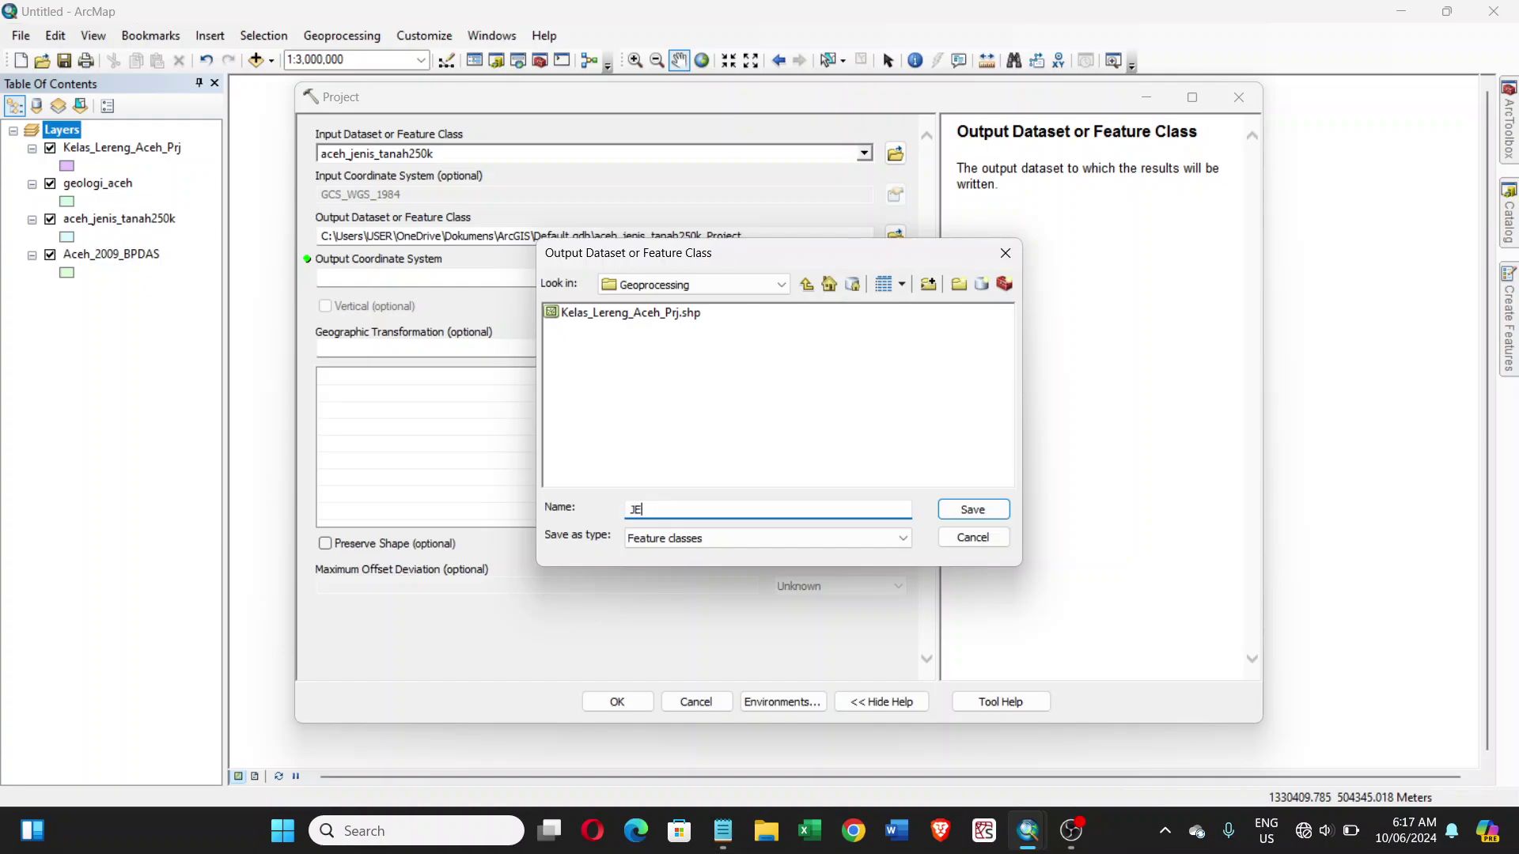
type("enis_Tanah_Aceh_Prj")
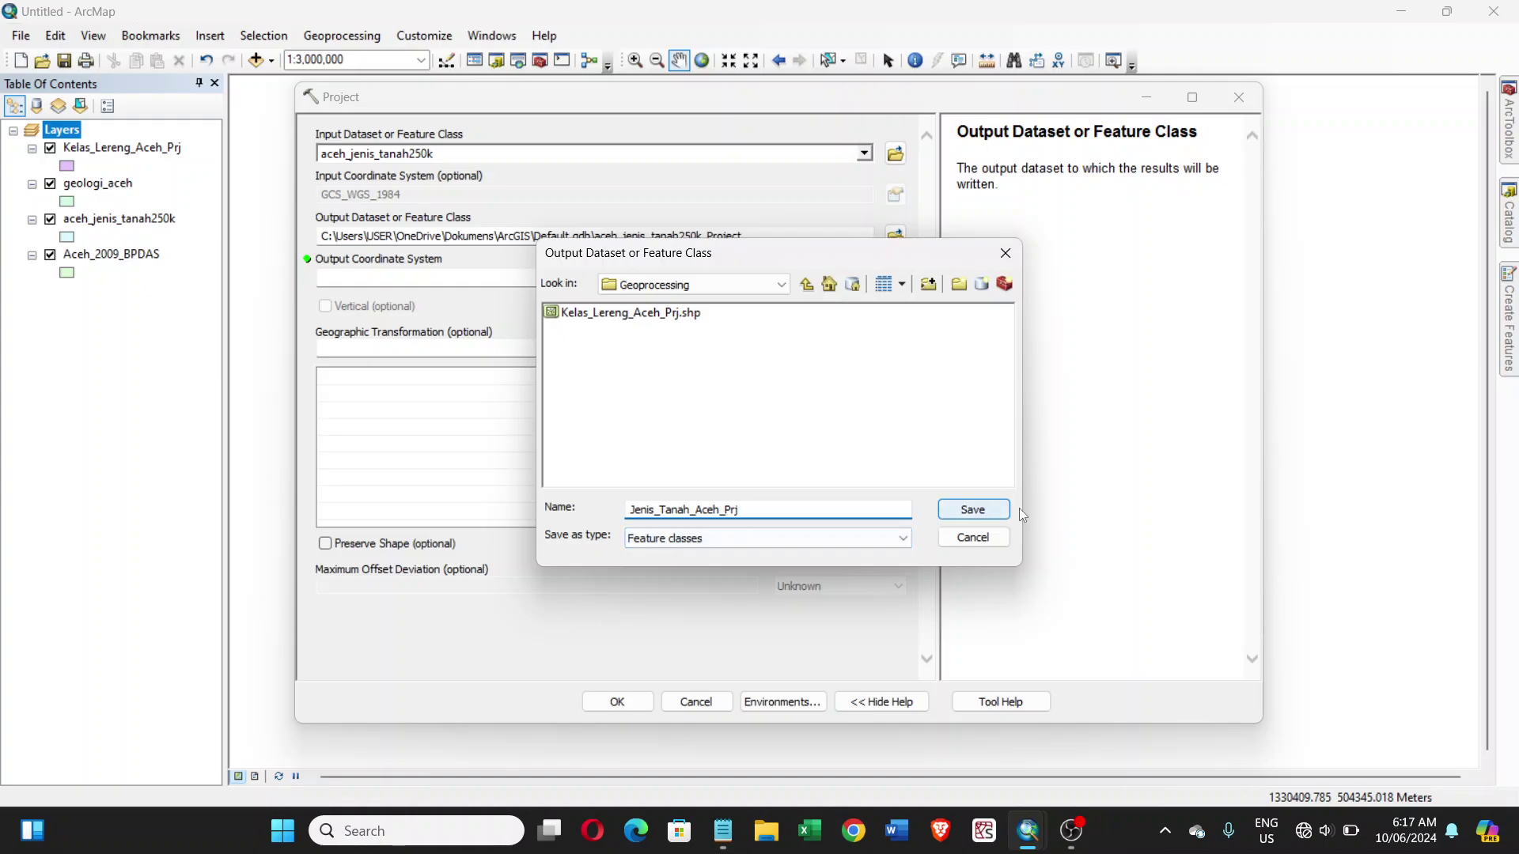
left_click(981, 515)
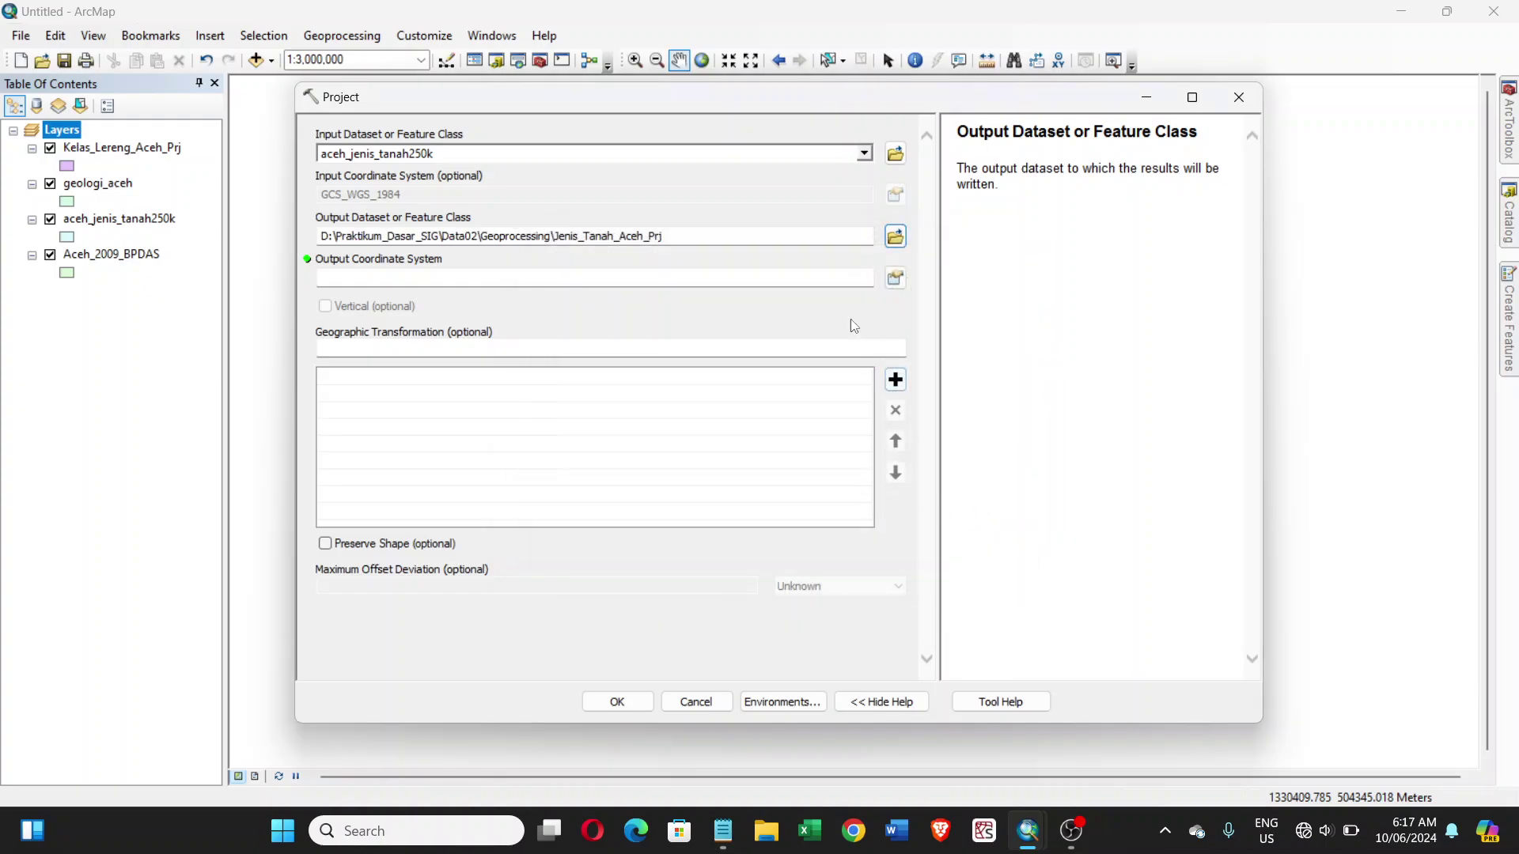
Select WGS_1984_UTM_Zone_46N for the output coordinate system from the coordinate systems of the map layers
left_click(892, 276)
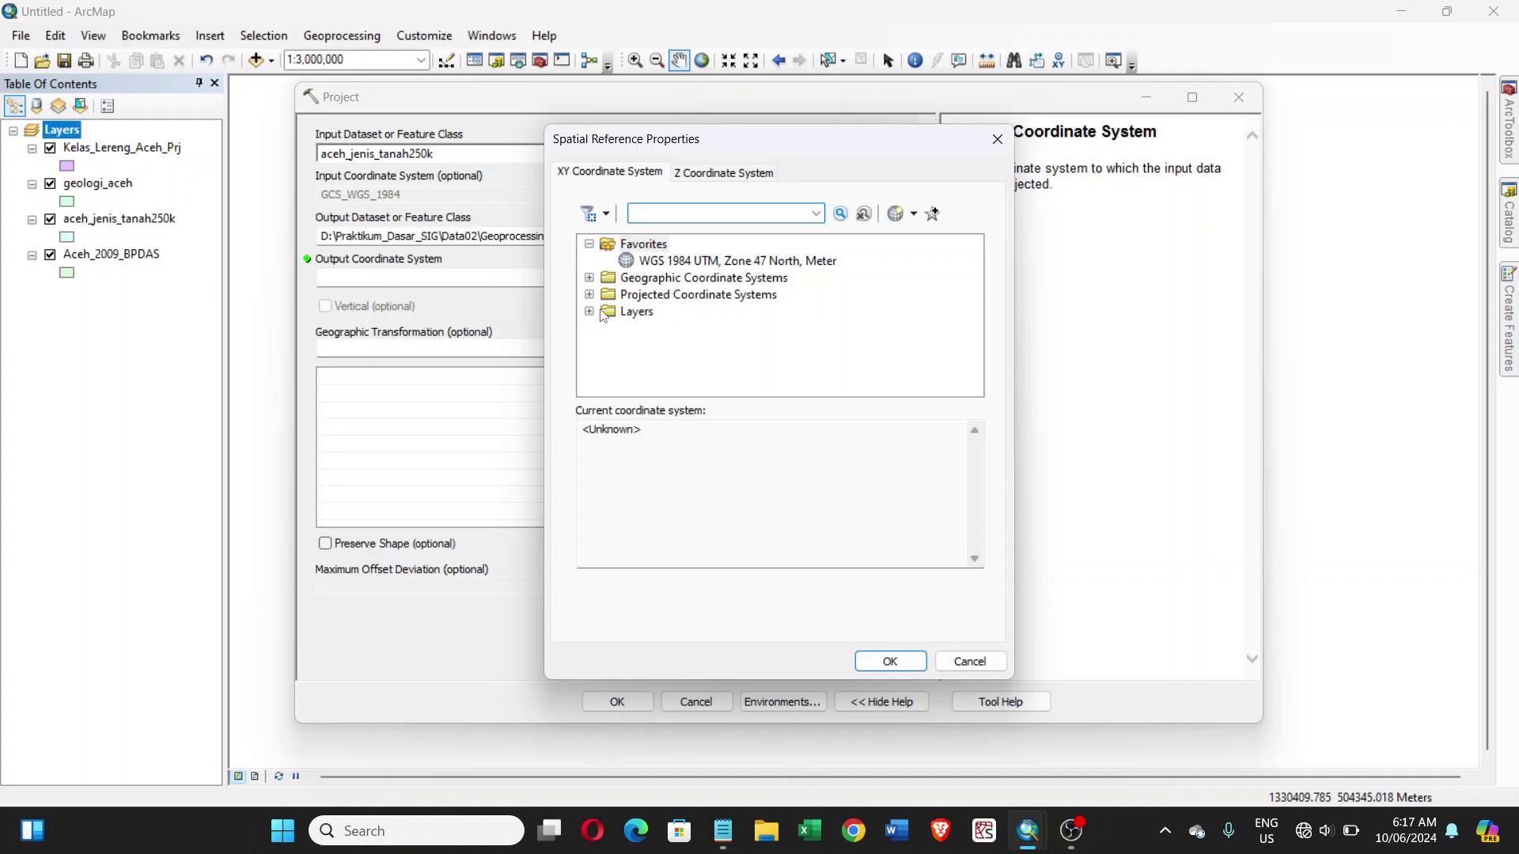
left_click(591, 313)
left_click(713, 348)
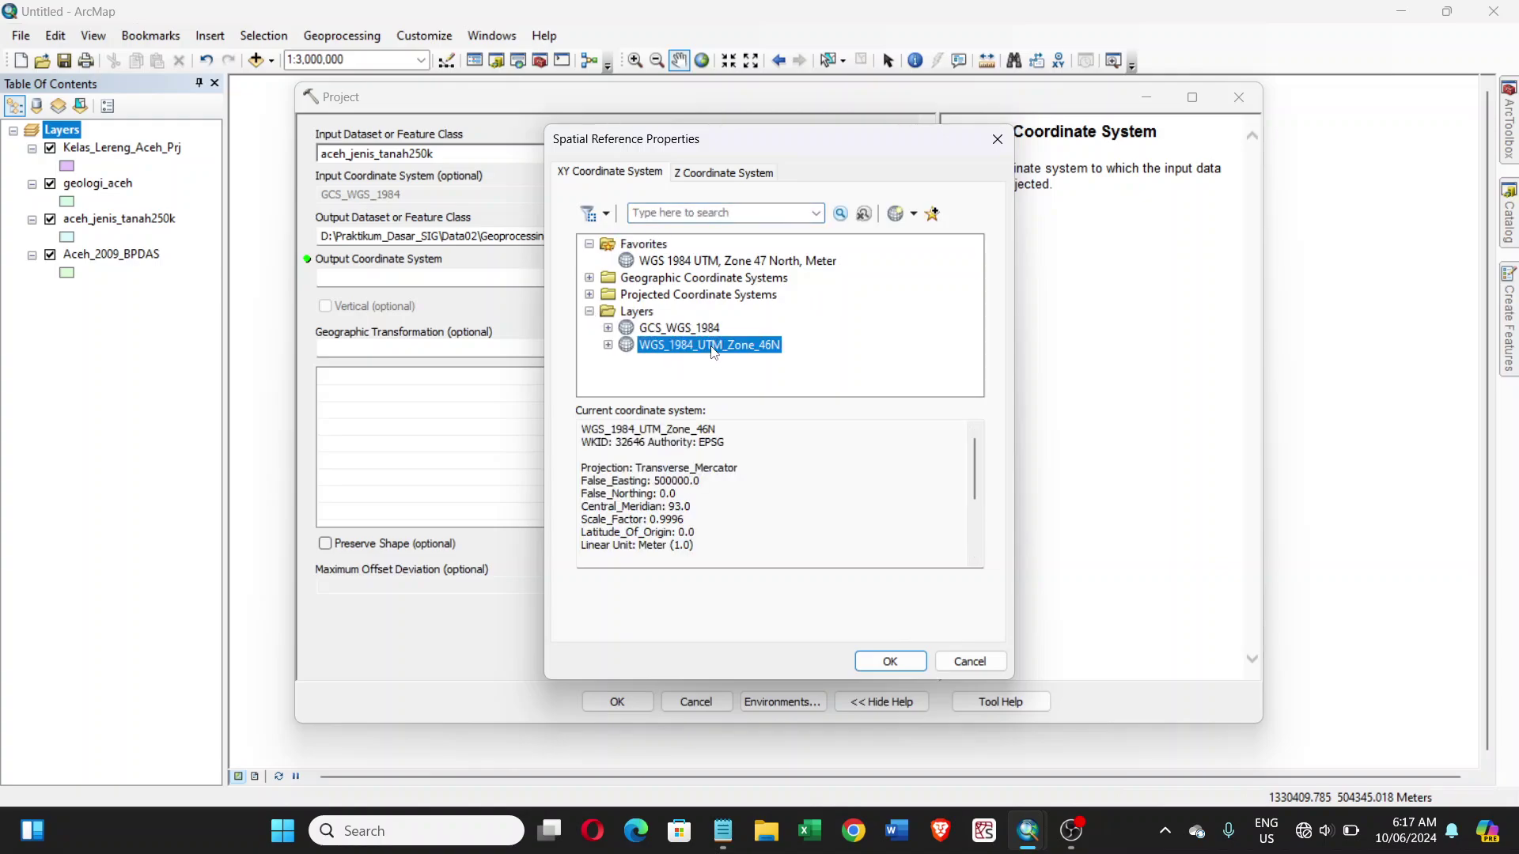
Choose WGS 1984 UTM Zone 46N from the projected UTM systems for the WGS 1984 Northern Hemisphere as output coordinate system, and run the projection
left_click(590, 311)
left_click(589, 295)
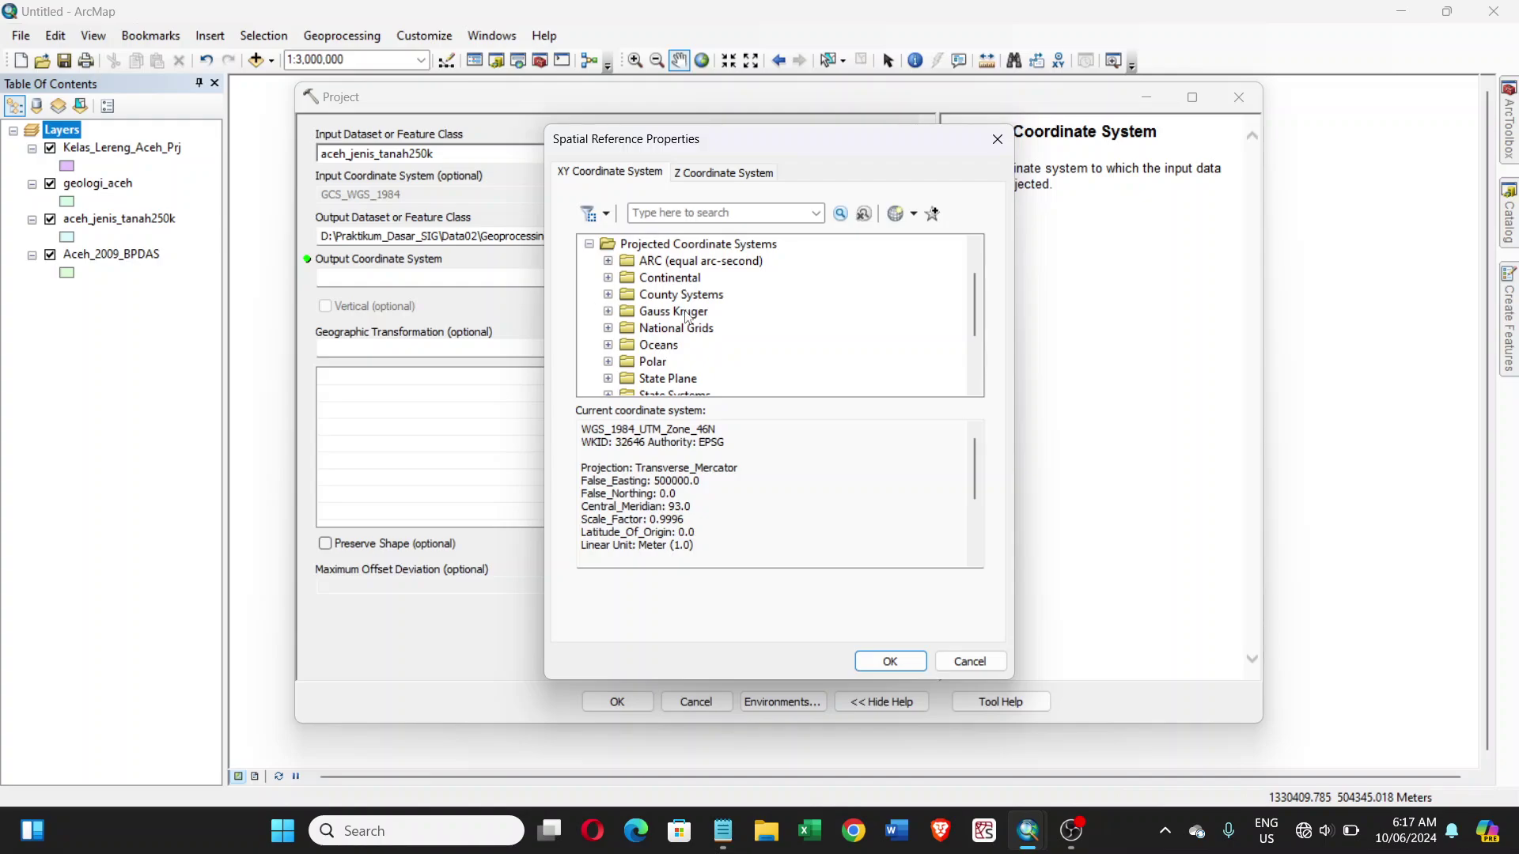
scroll(660, 273, "down", 2)
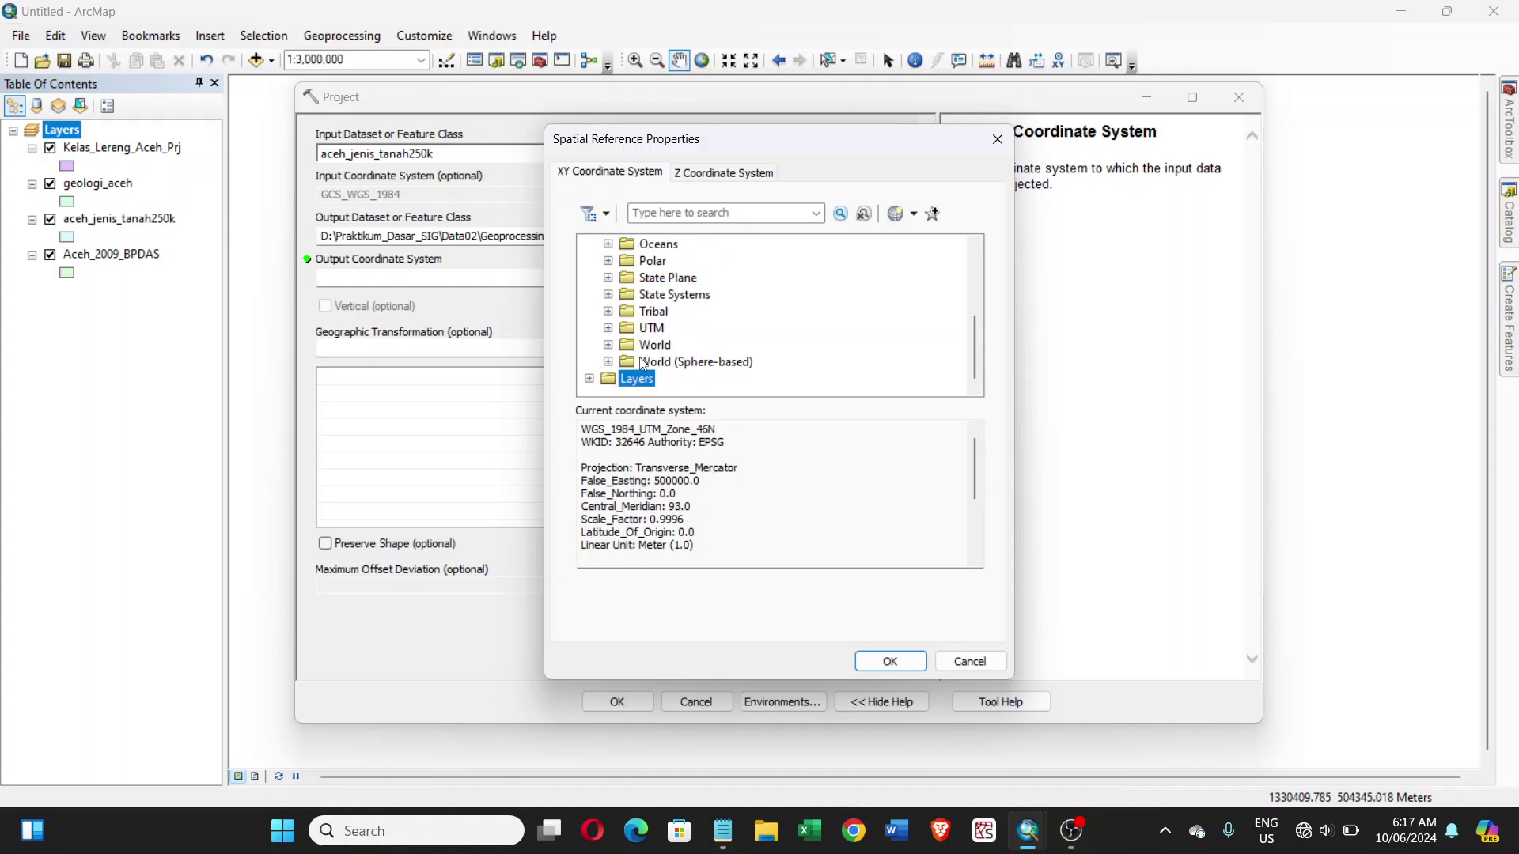
left_click(608, 328)
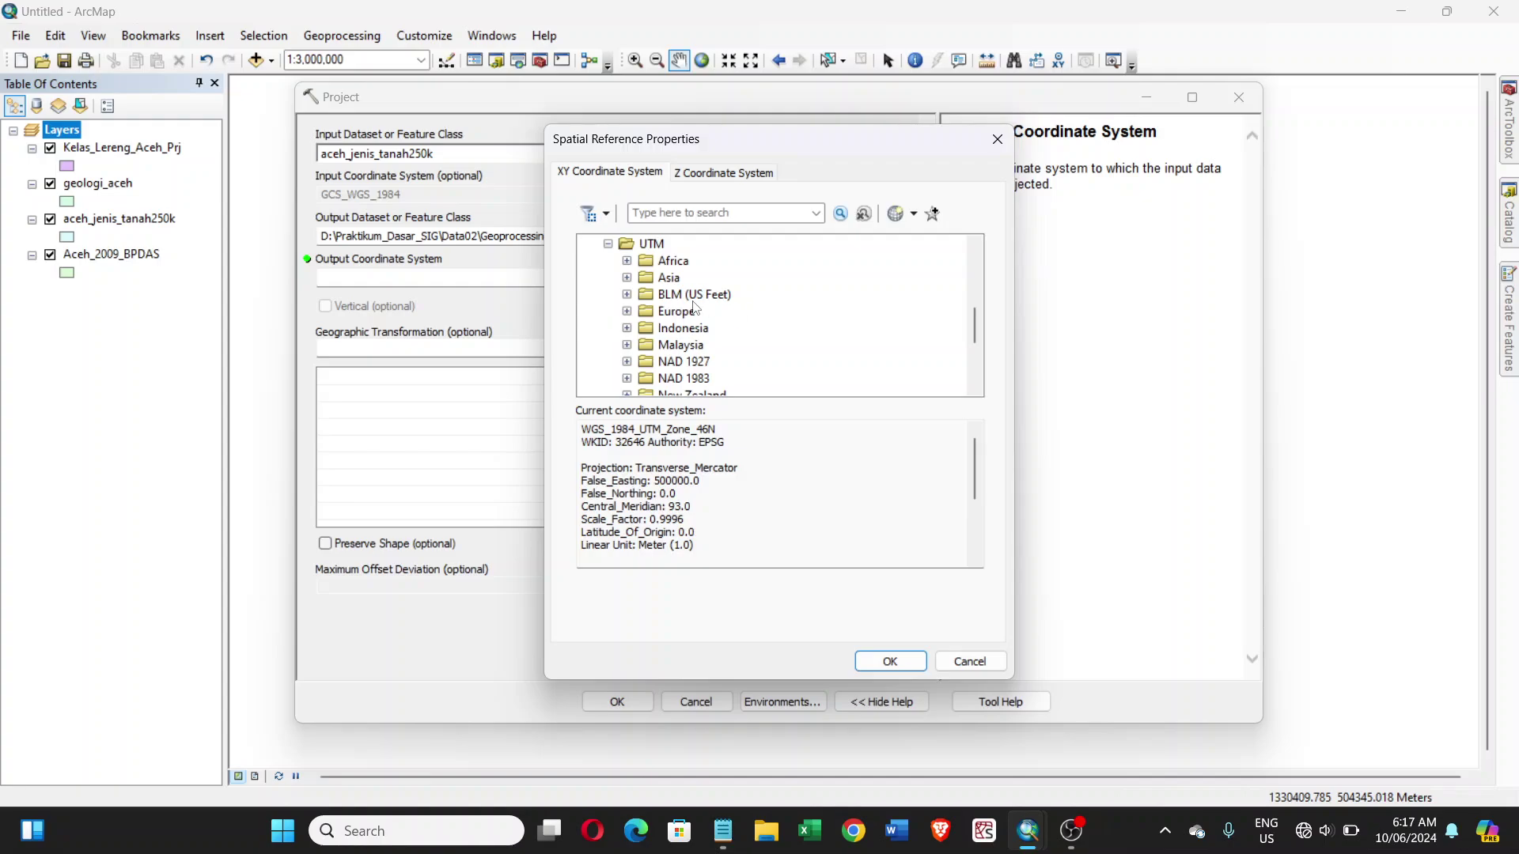
scroll(640, 331, "down", 3)
left_click(626, 327)
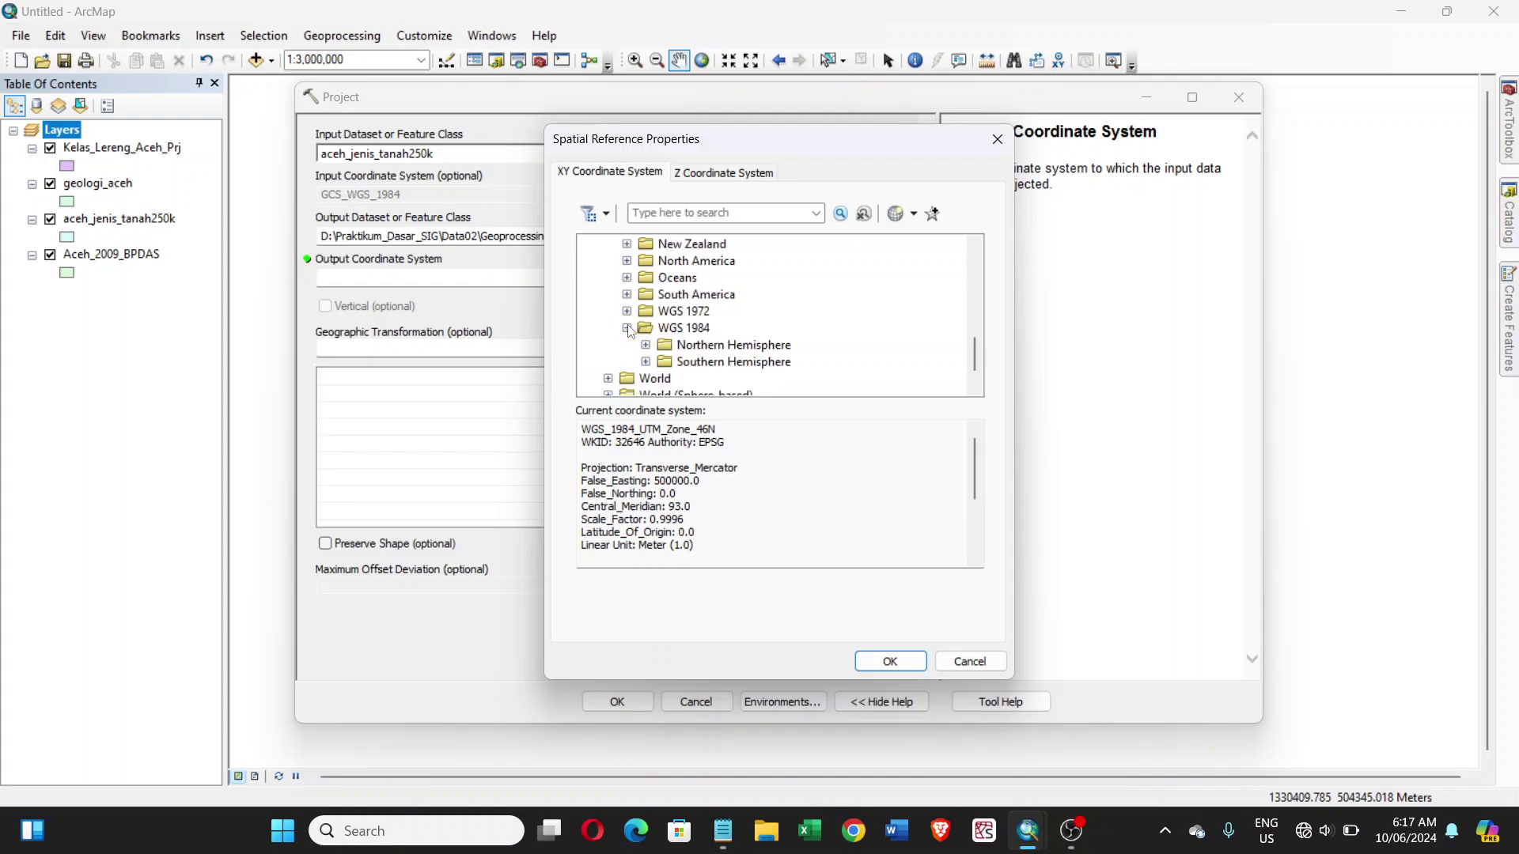
scroll(646, 320, "down", 1)
left_click(646, 312)
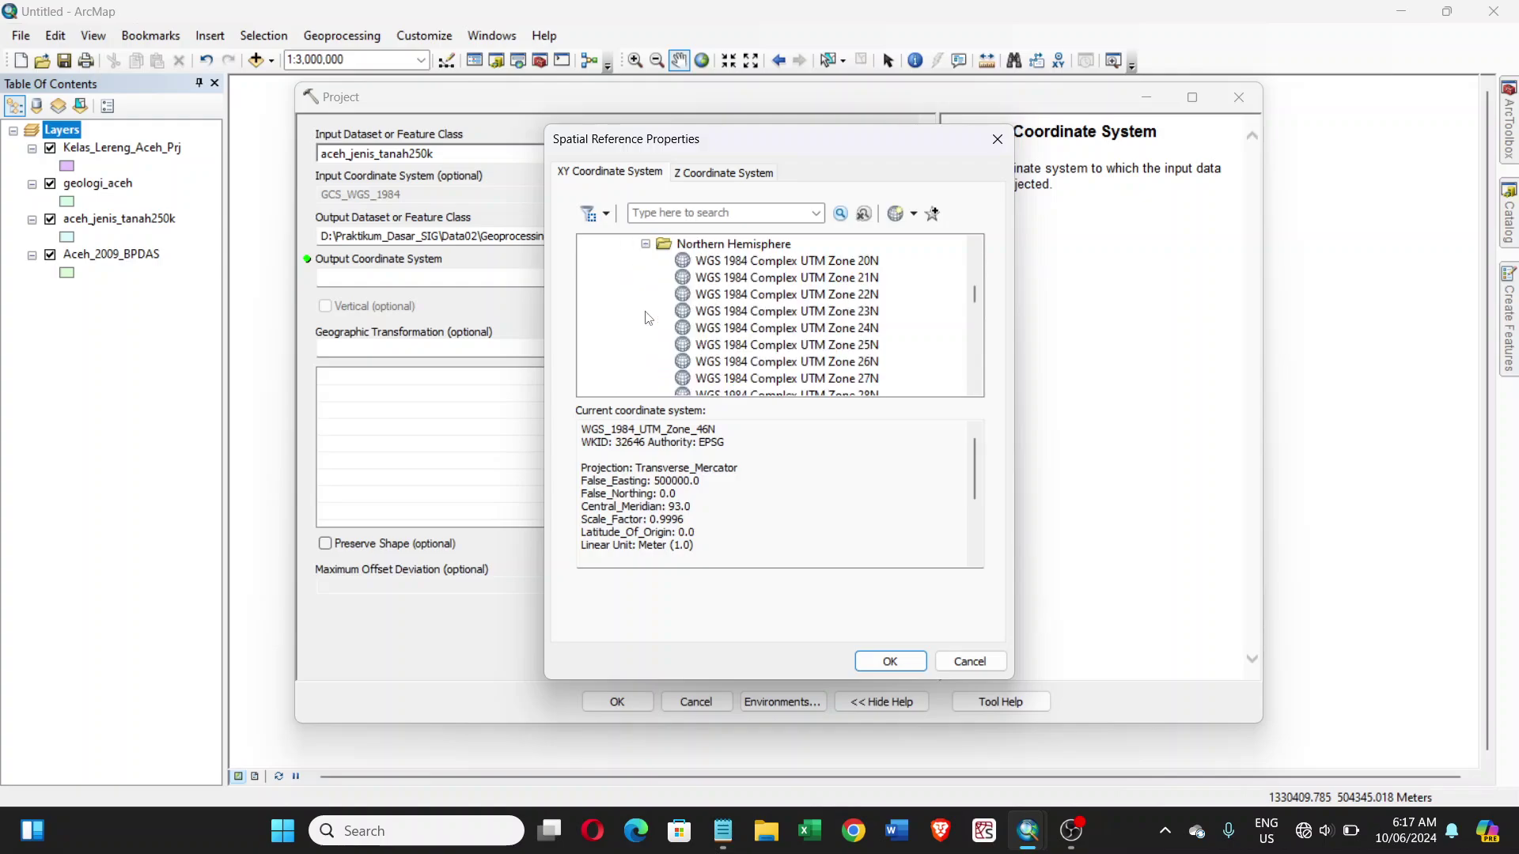
scroll(744, 307, "down", 10)
scroll(747, 308, "down", 2)
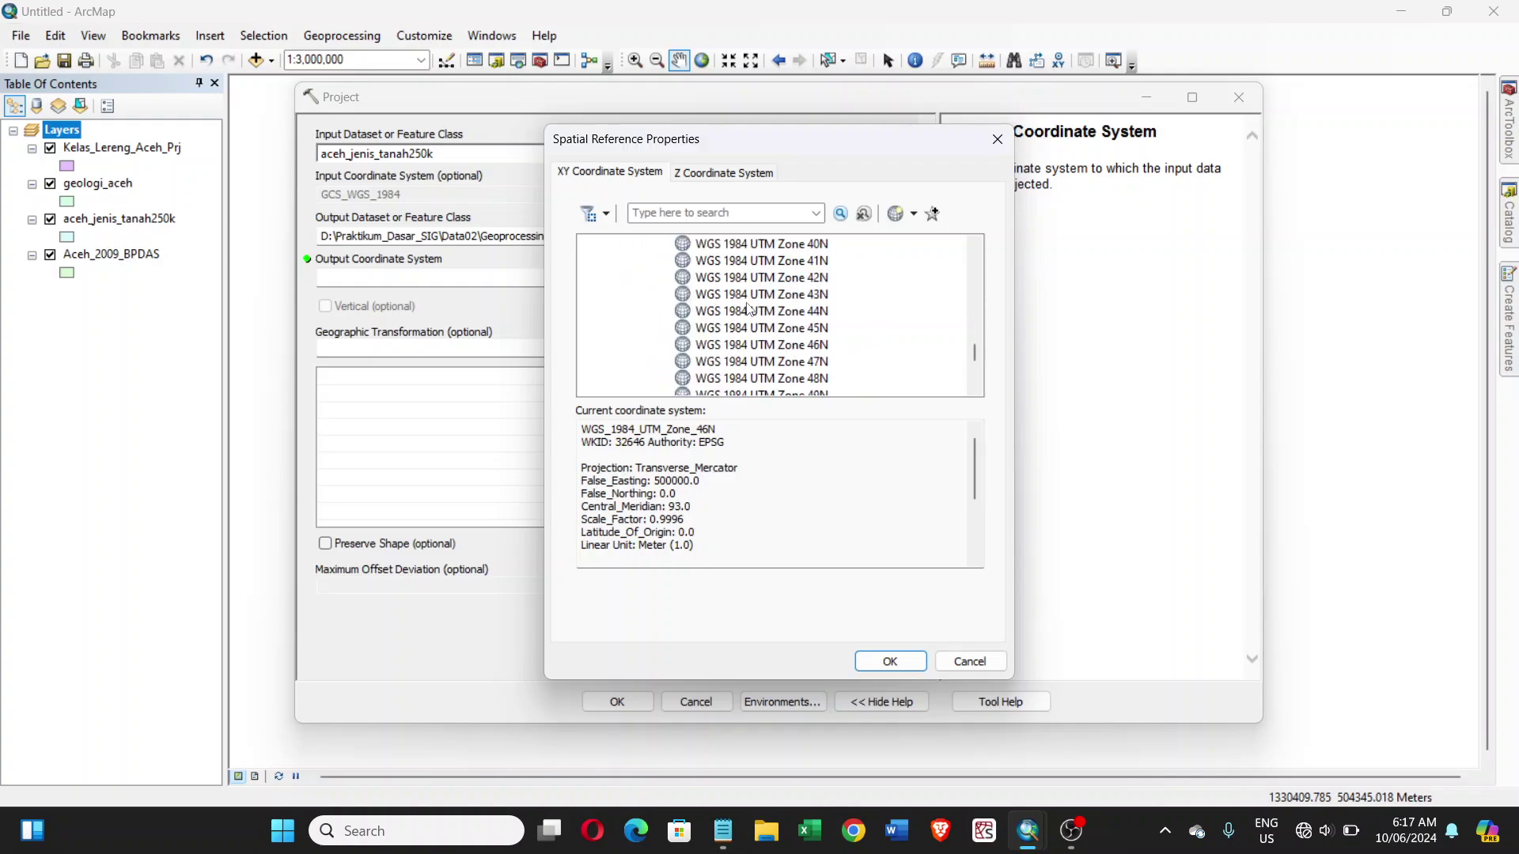
left_click(783, 344)
left_click(890, 661)
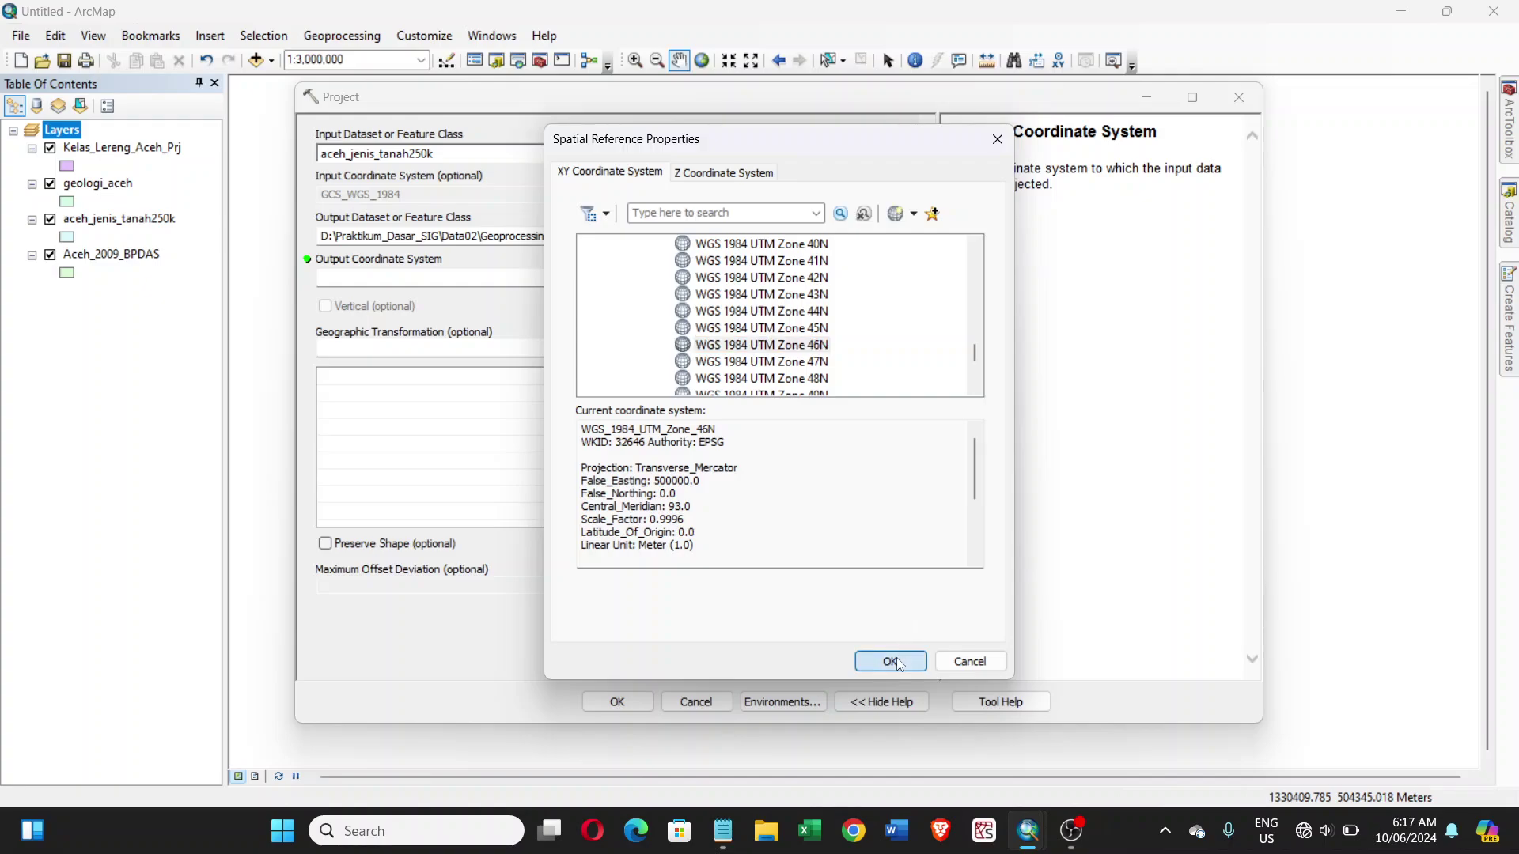
left_click(608, 708)
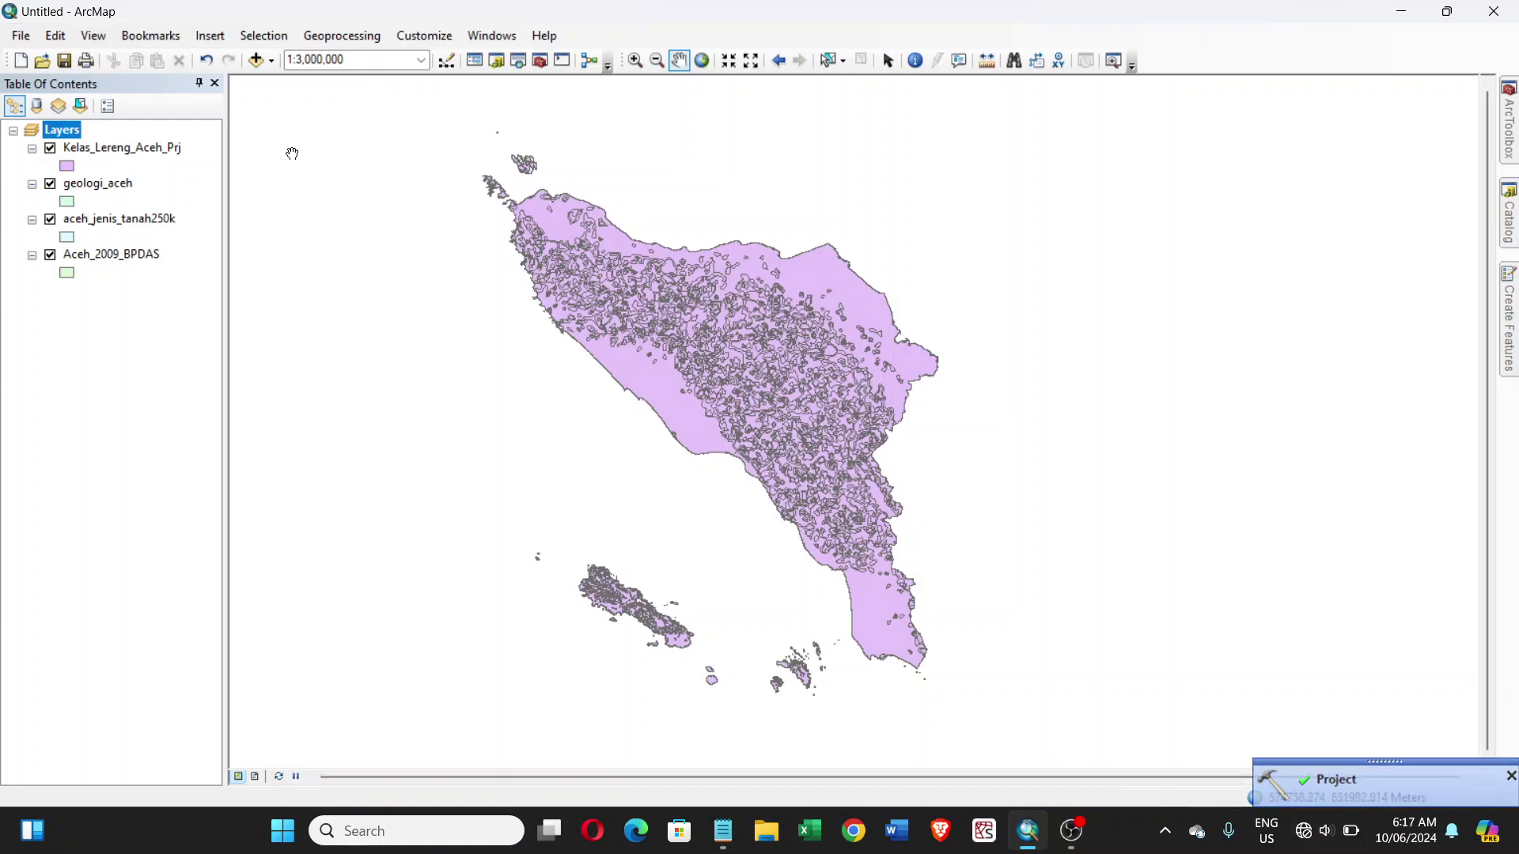
Add Jenis_Tanah_Aceh_Prj.shp from the Geoprocessing folder to the map and remove the original aceh_jenis_tanah250k layer
left_click(259, 64)
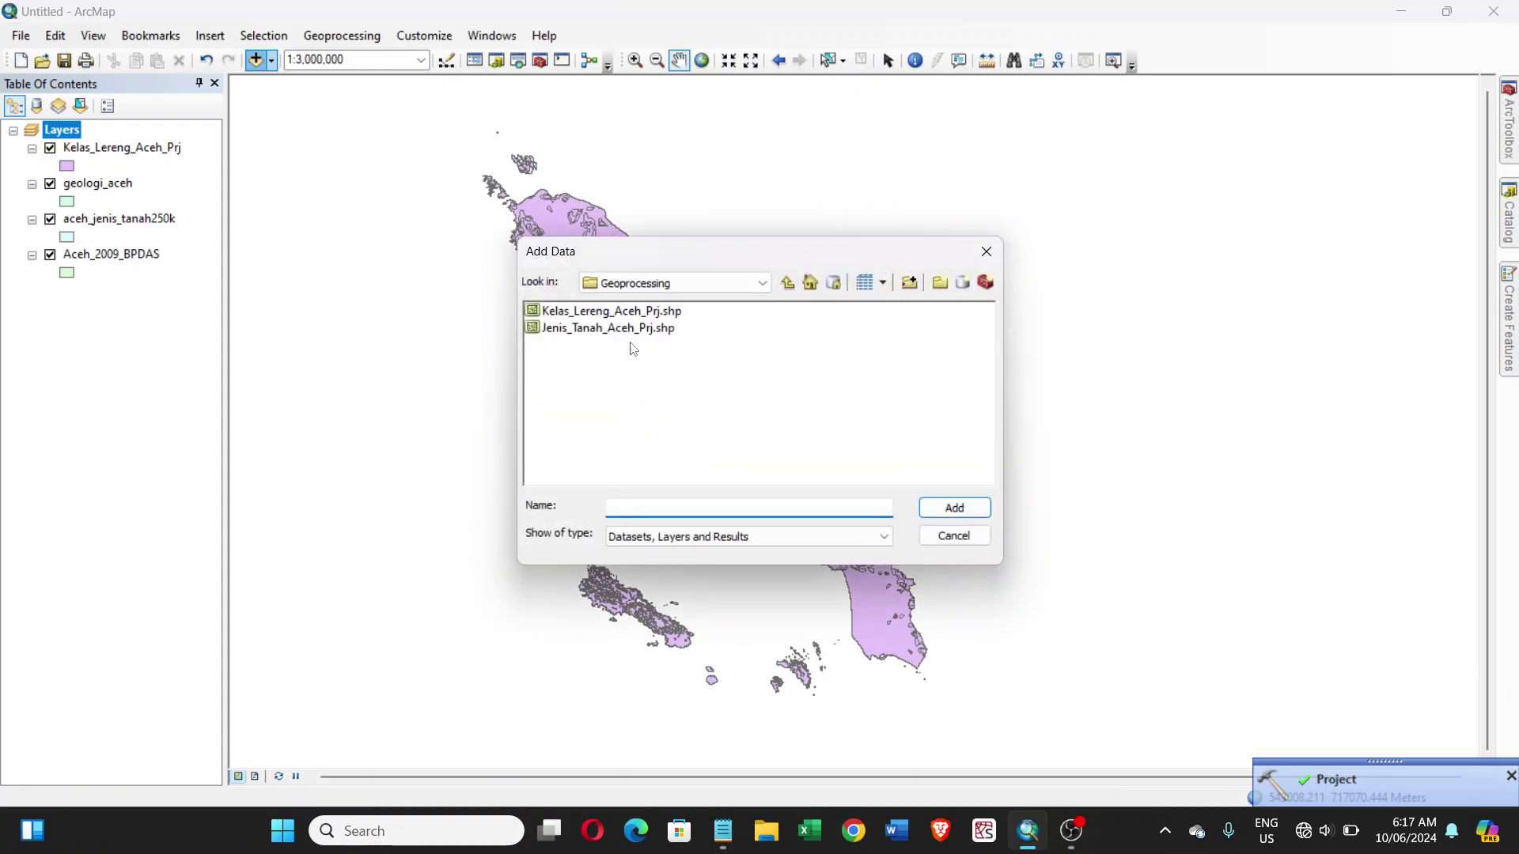
left_click(571, 330)
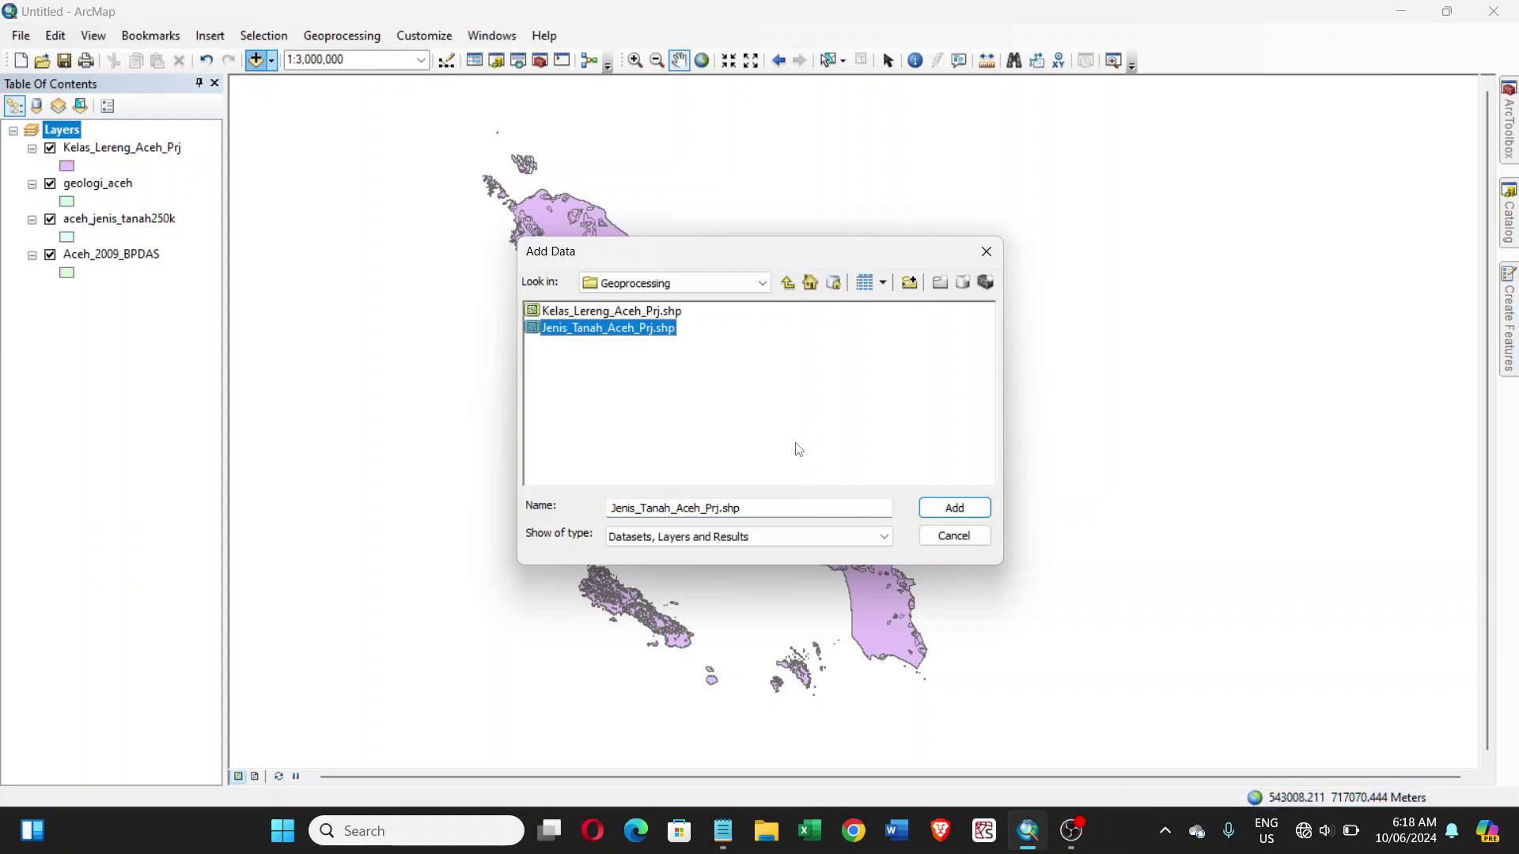
left_click(954, 509)
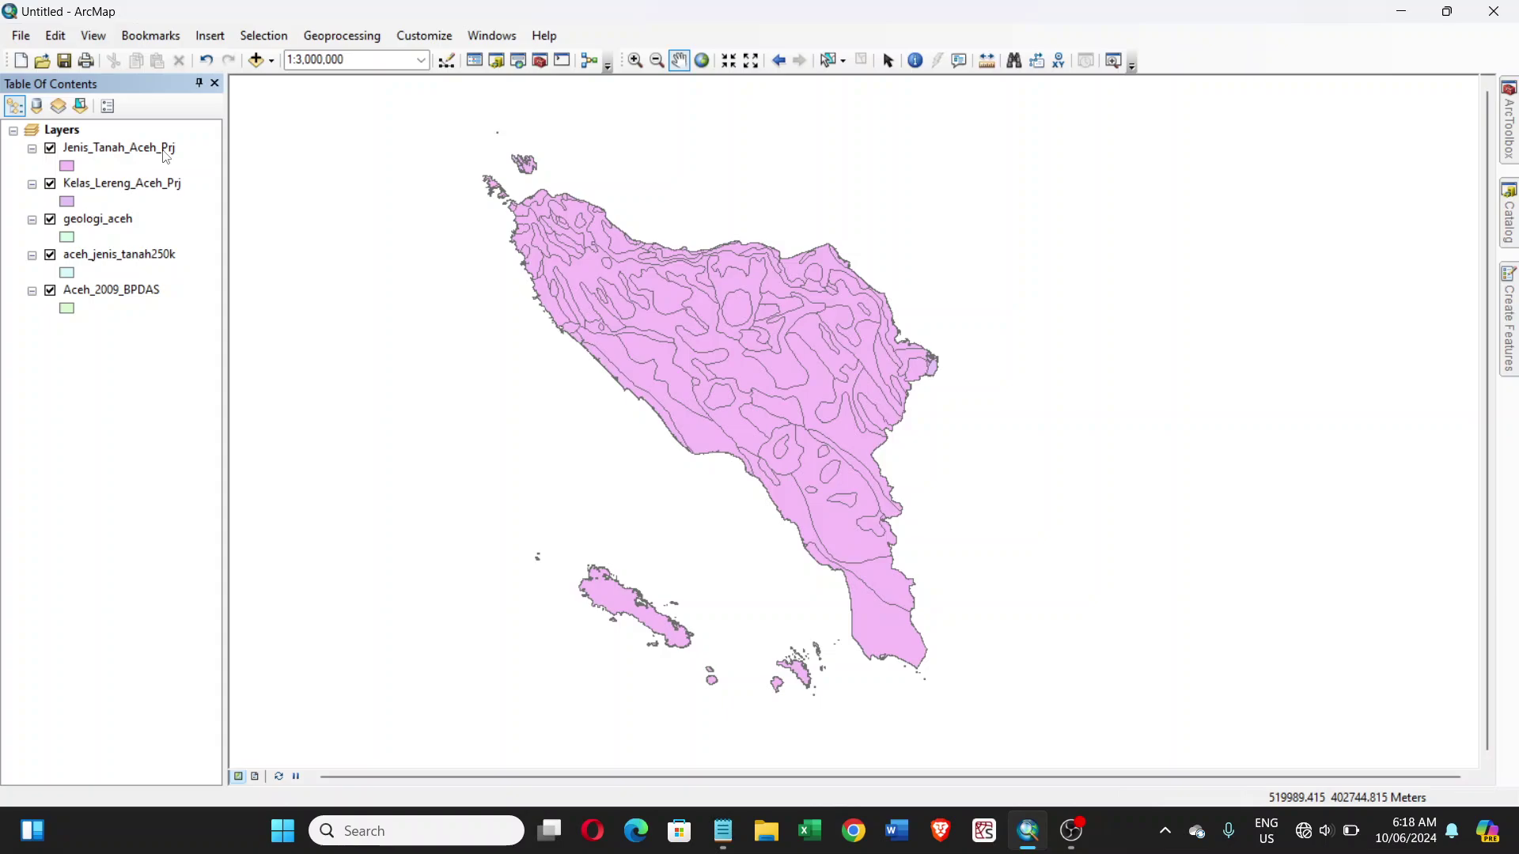
right_click(143, 259)
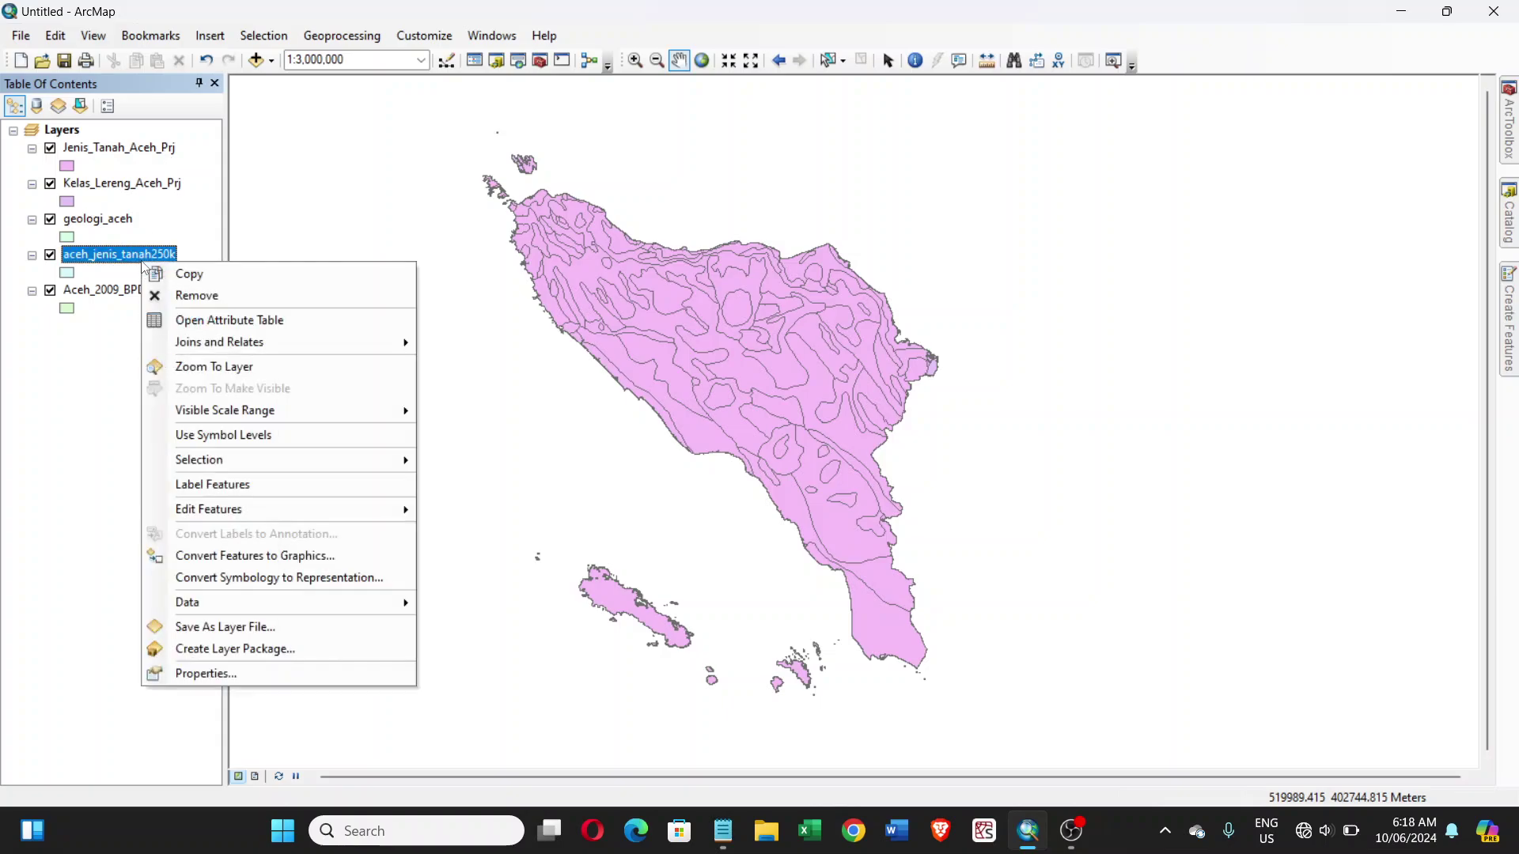
left_click(194, 295)
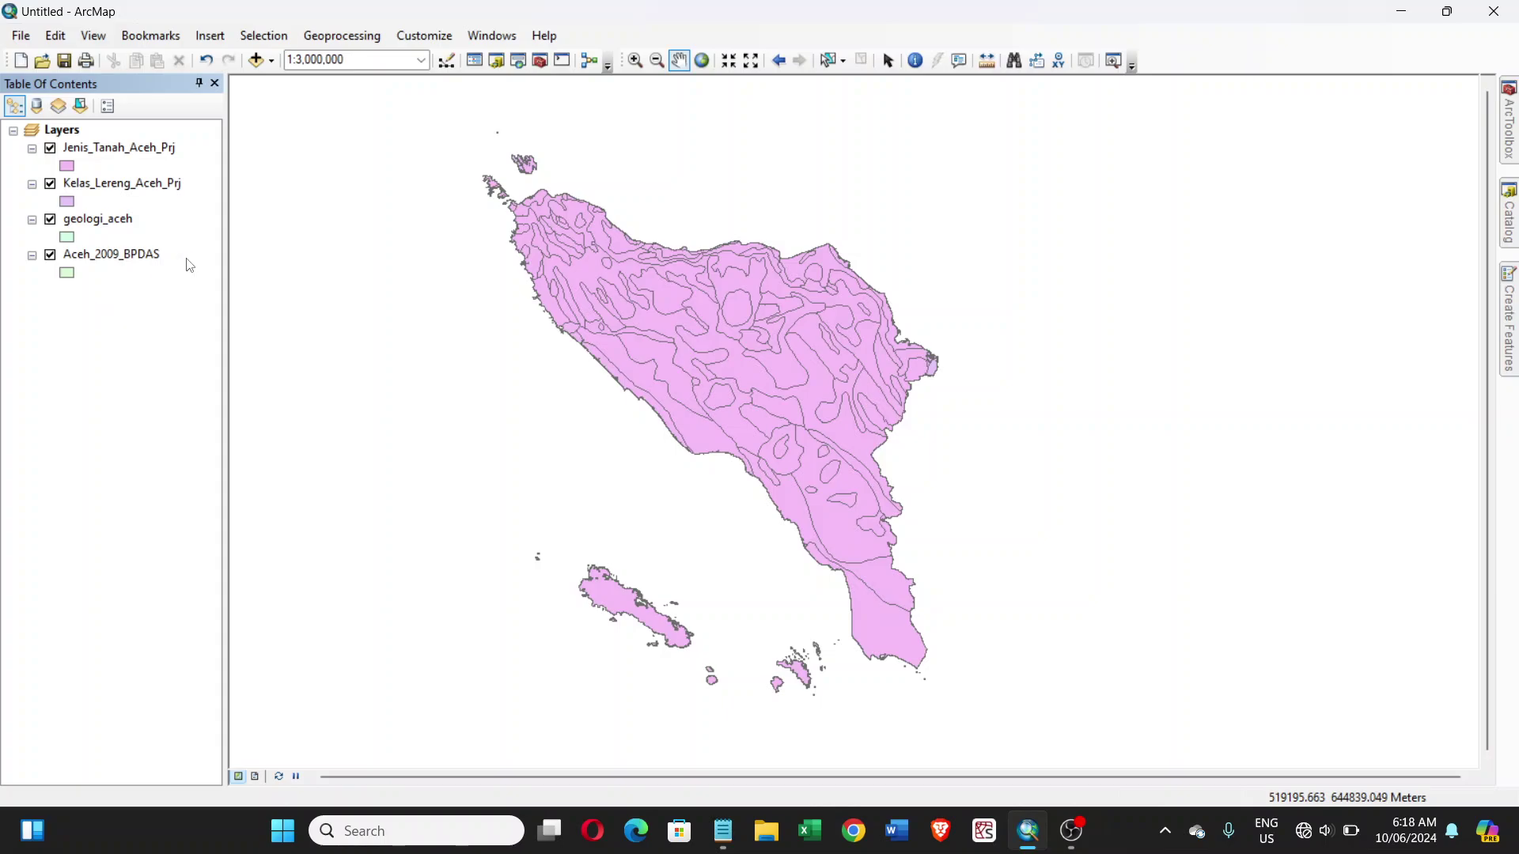
Examine the available geoprocessing tools and the Proximity, Overlay and Extract toolsets in Analysis Tools, and keep ArcToolbox docked open
left_click(369, 43)
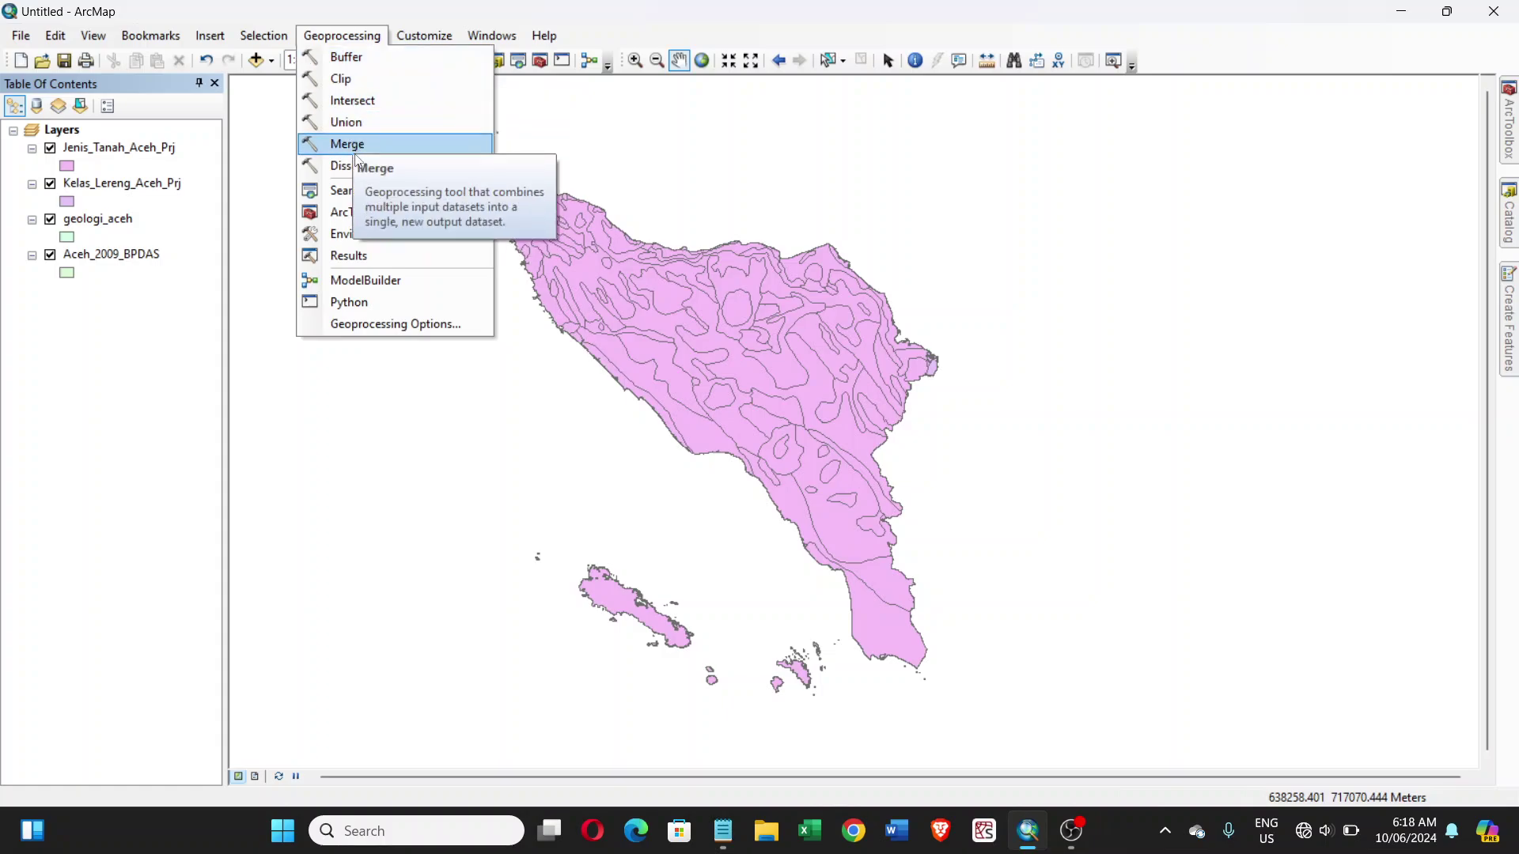
left_click(1510, 125)
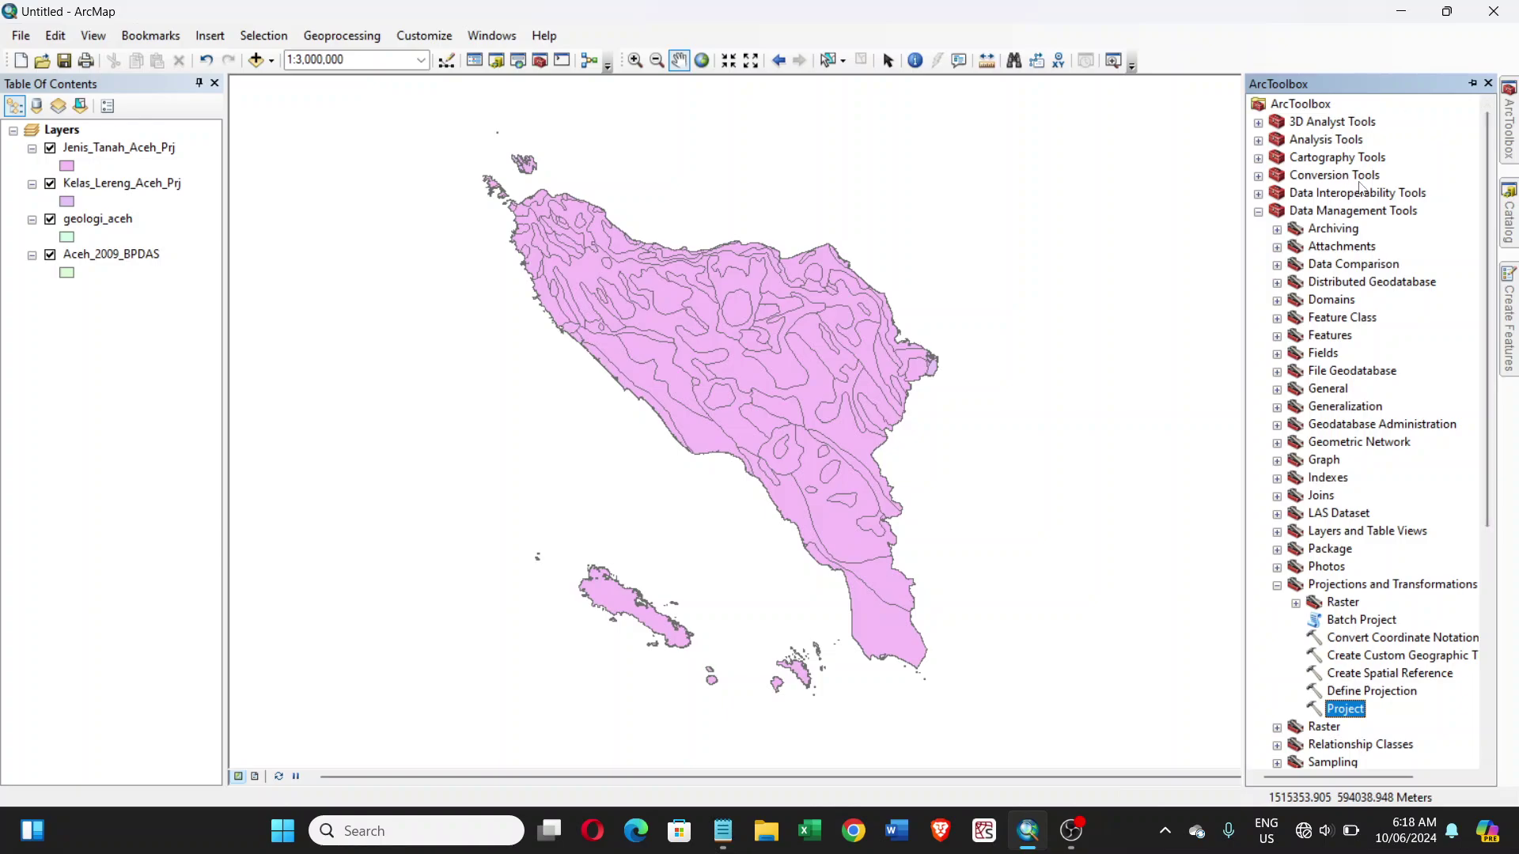
left_click(1258, 141)
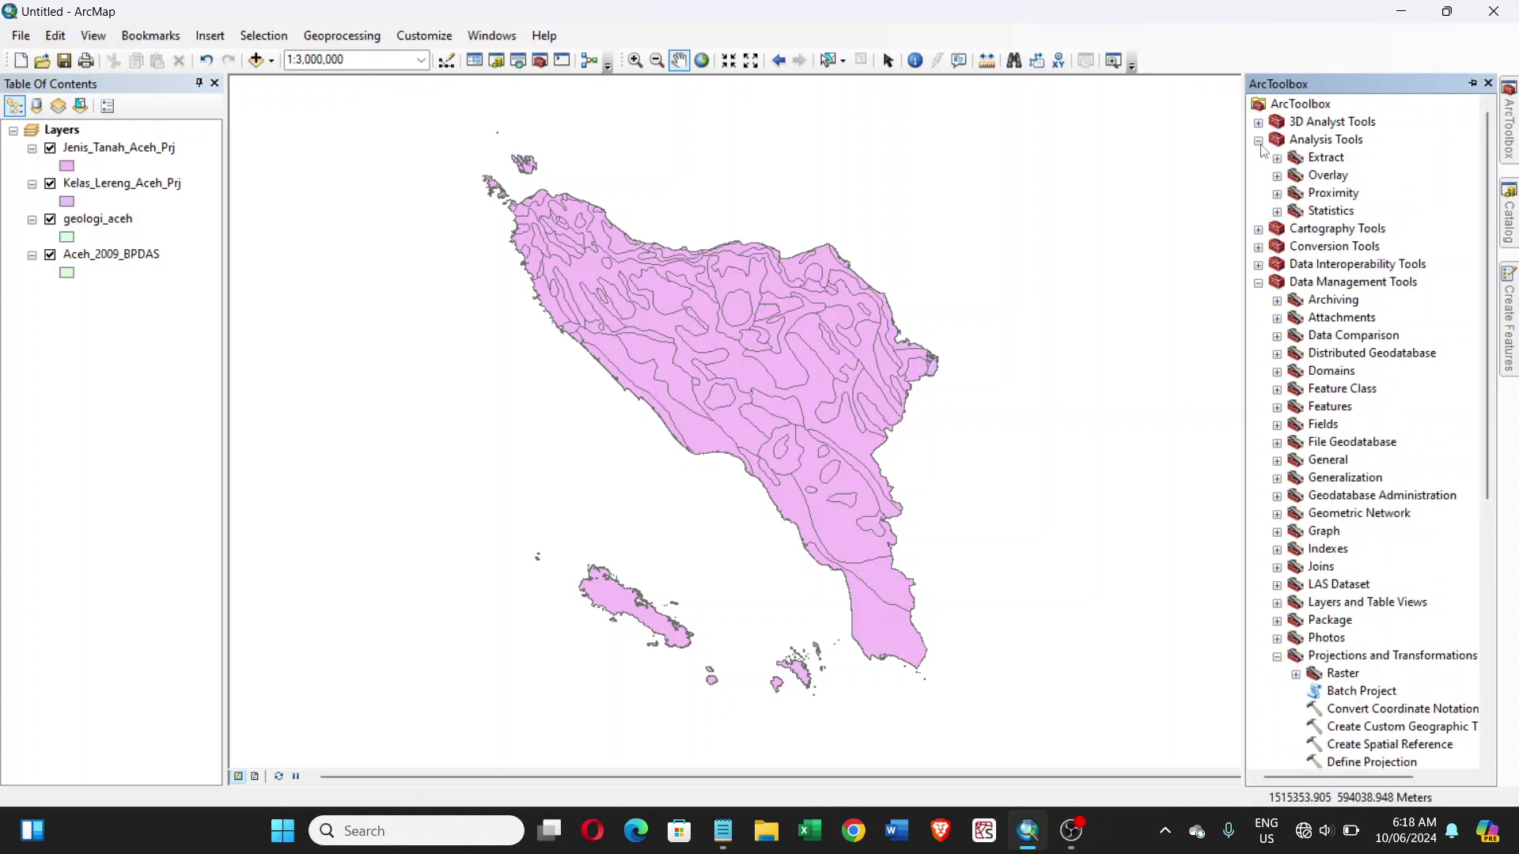
left_click(1277, 194)
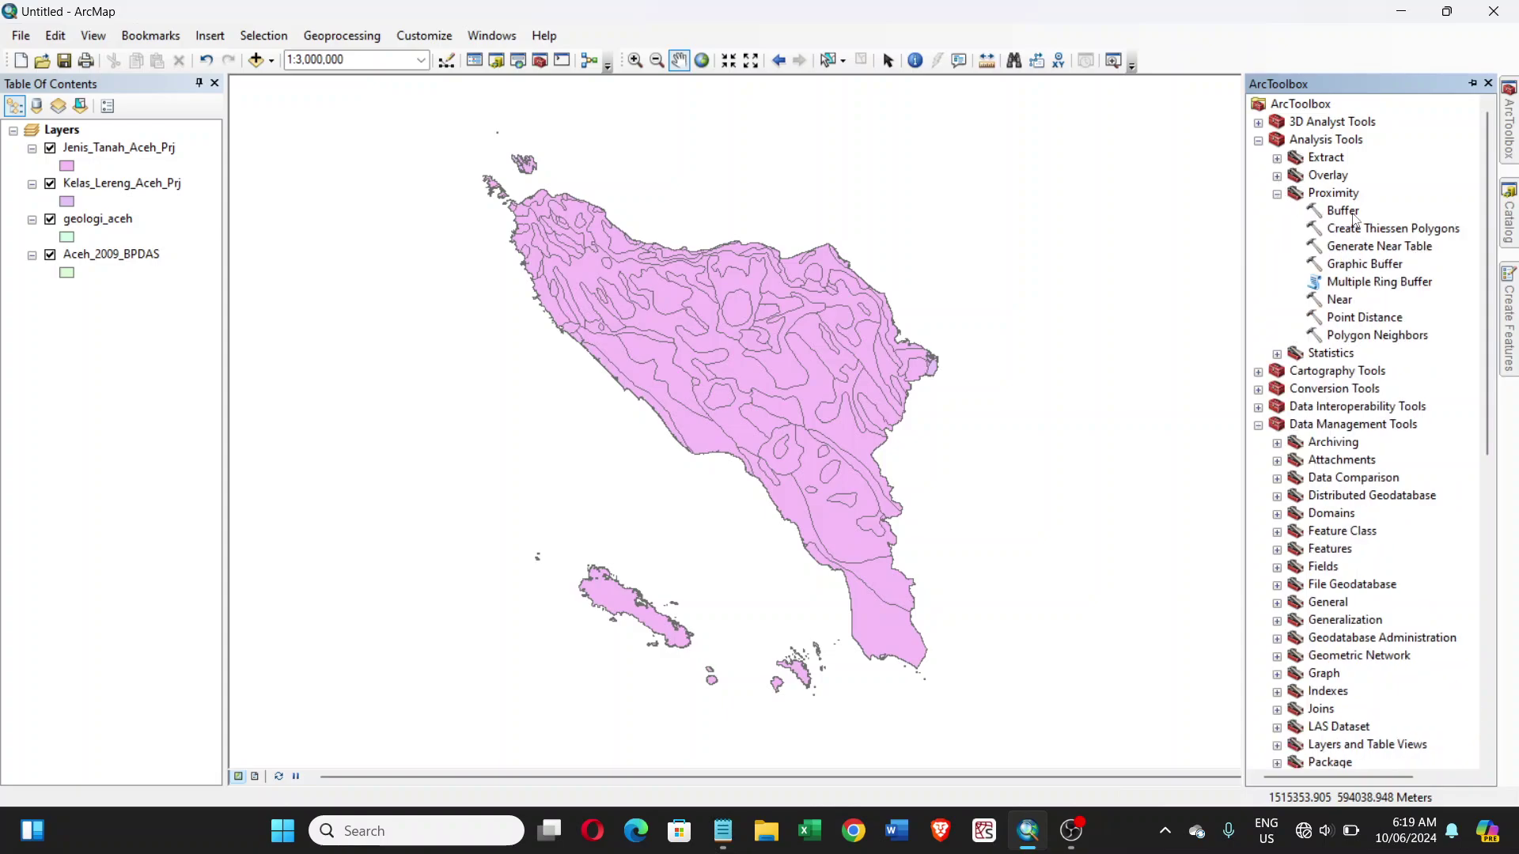
left_click(1277, 193)
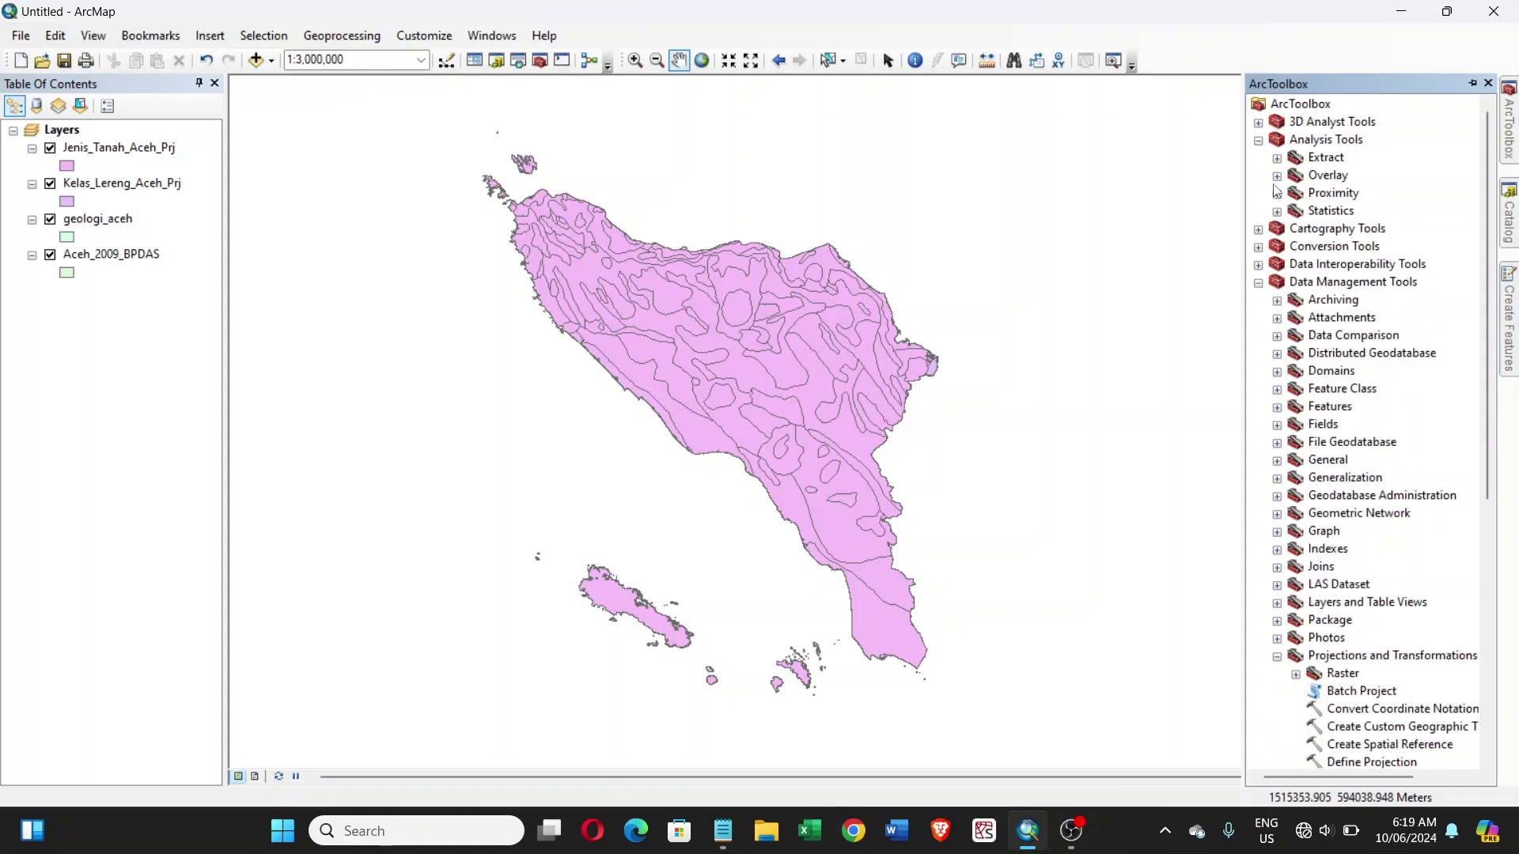
left_click(1277, 176)
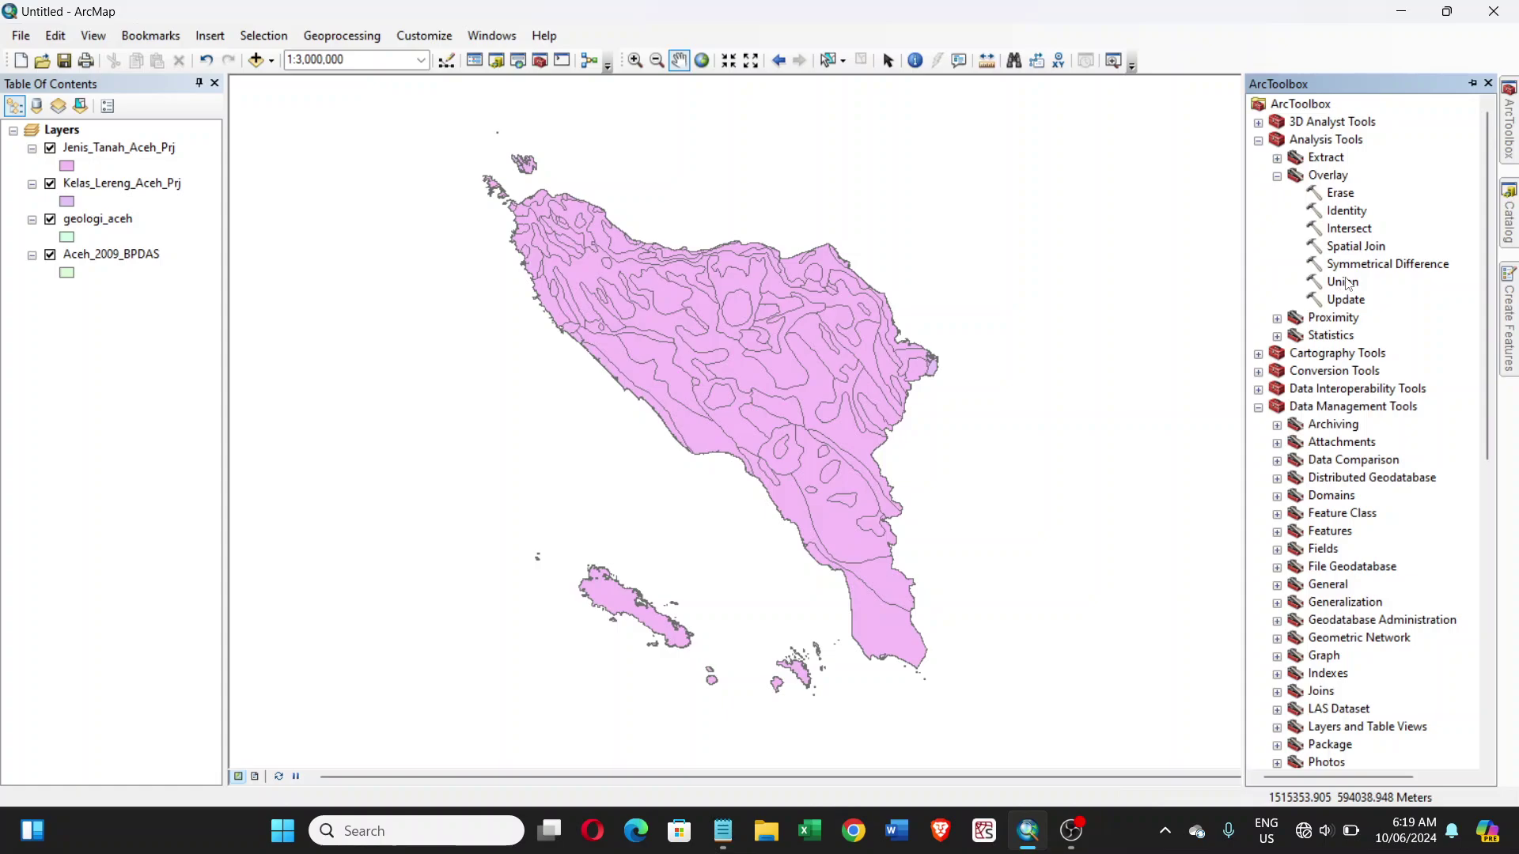
left_click(1277, 177)
left_click(1277, 158)
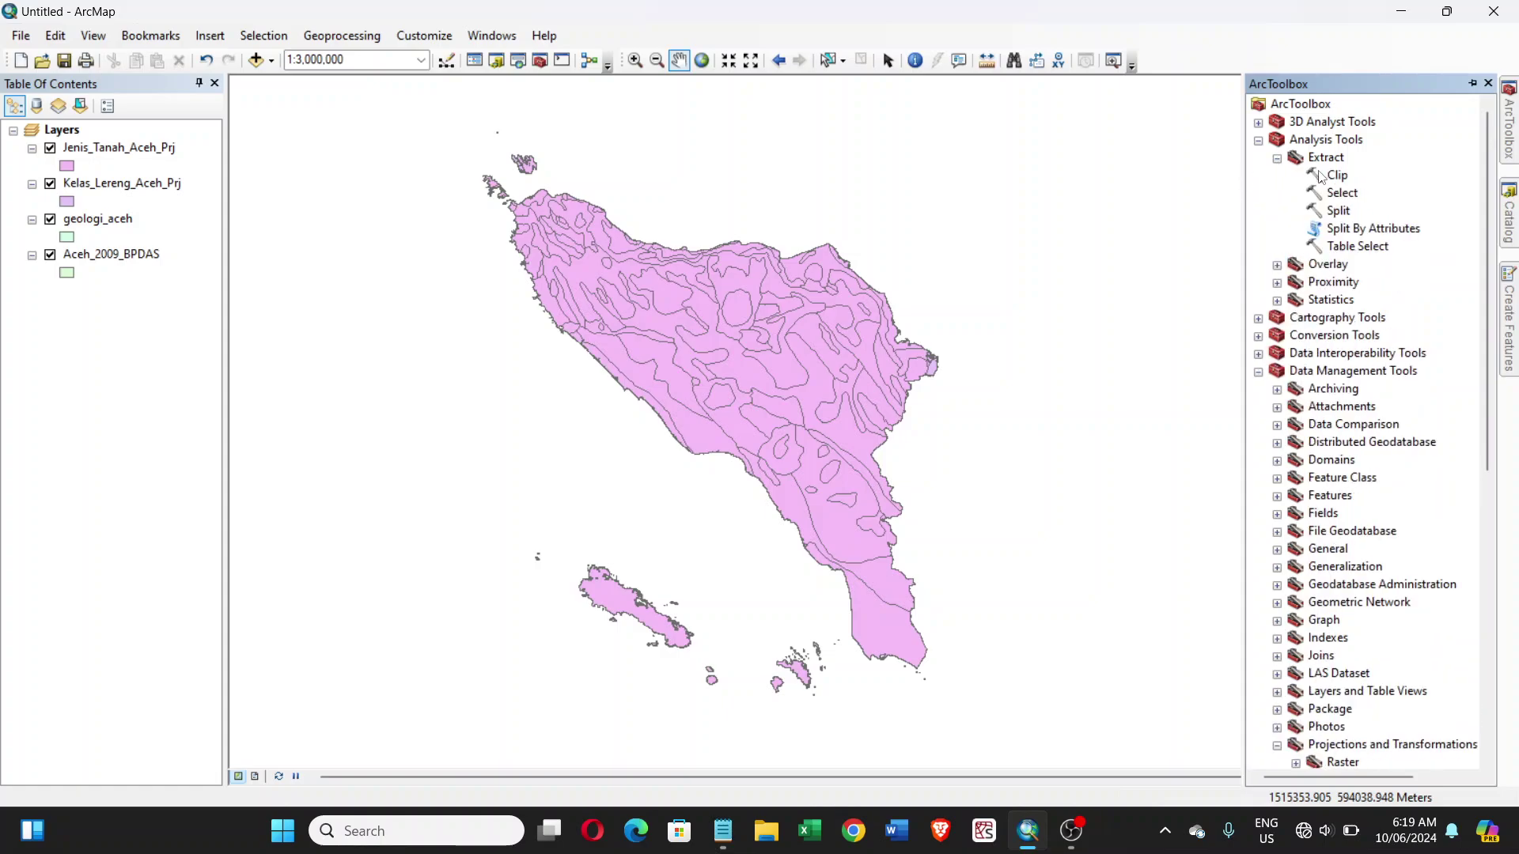
left_click(1277, 158)
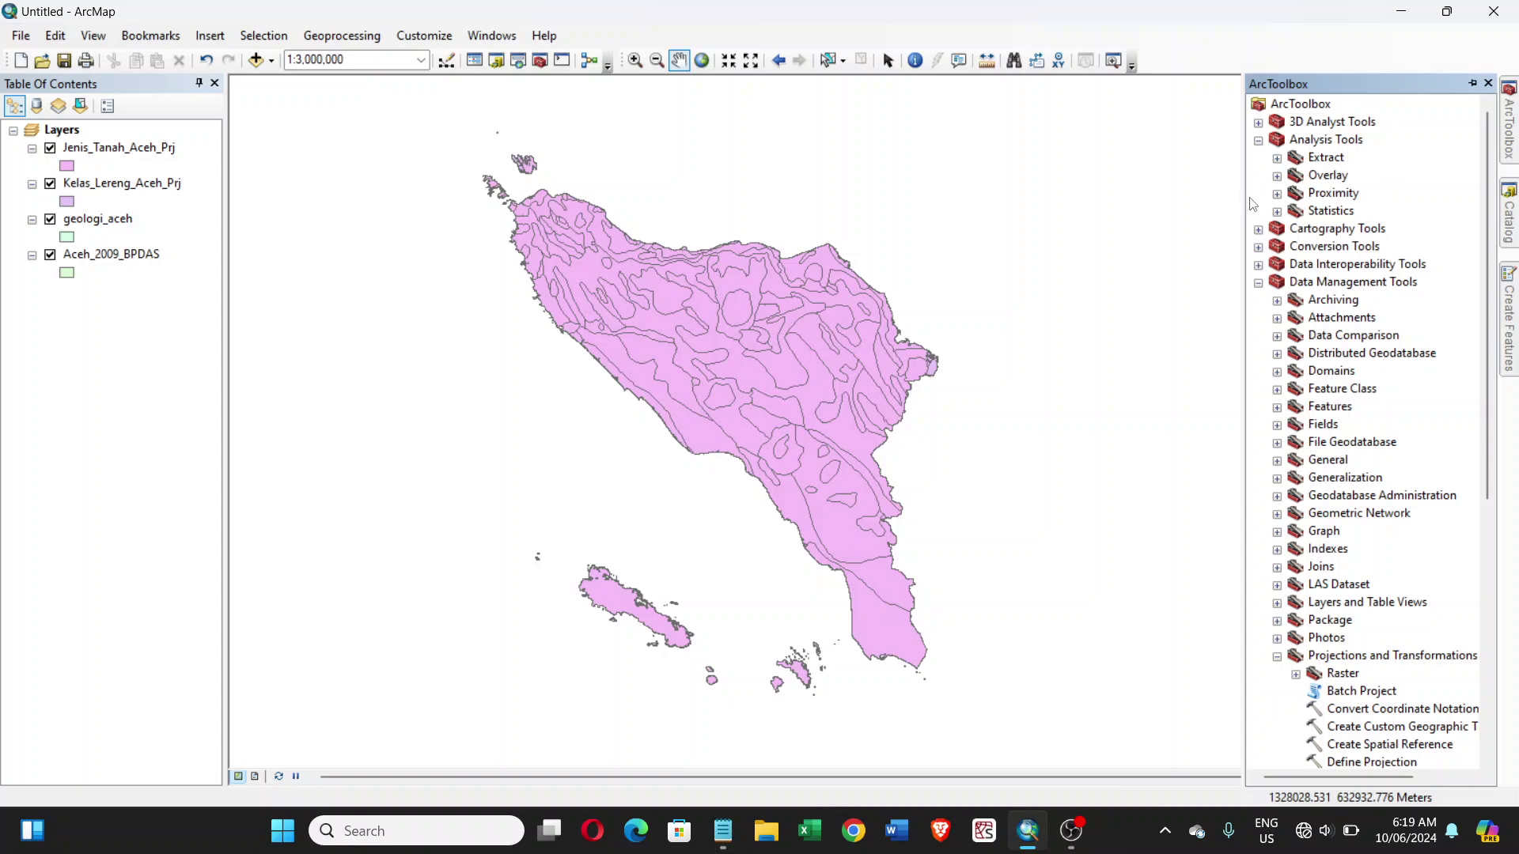
left_click(1471, 85)
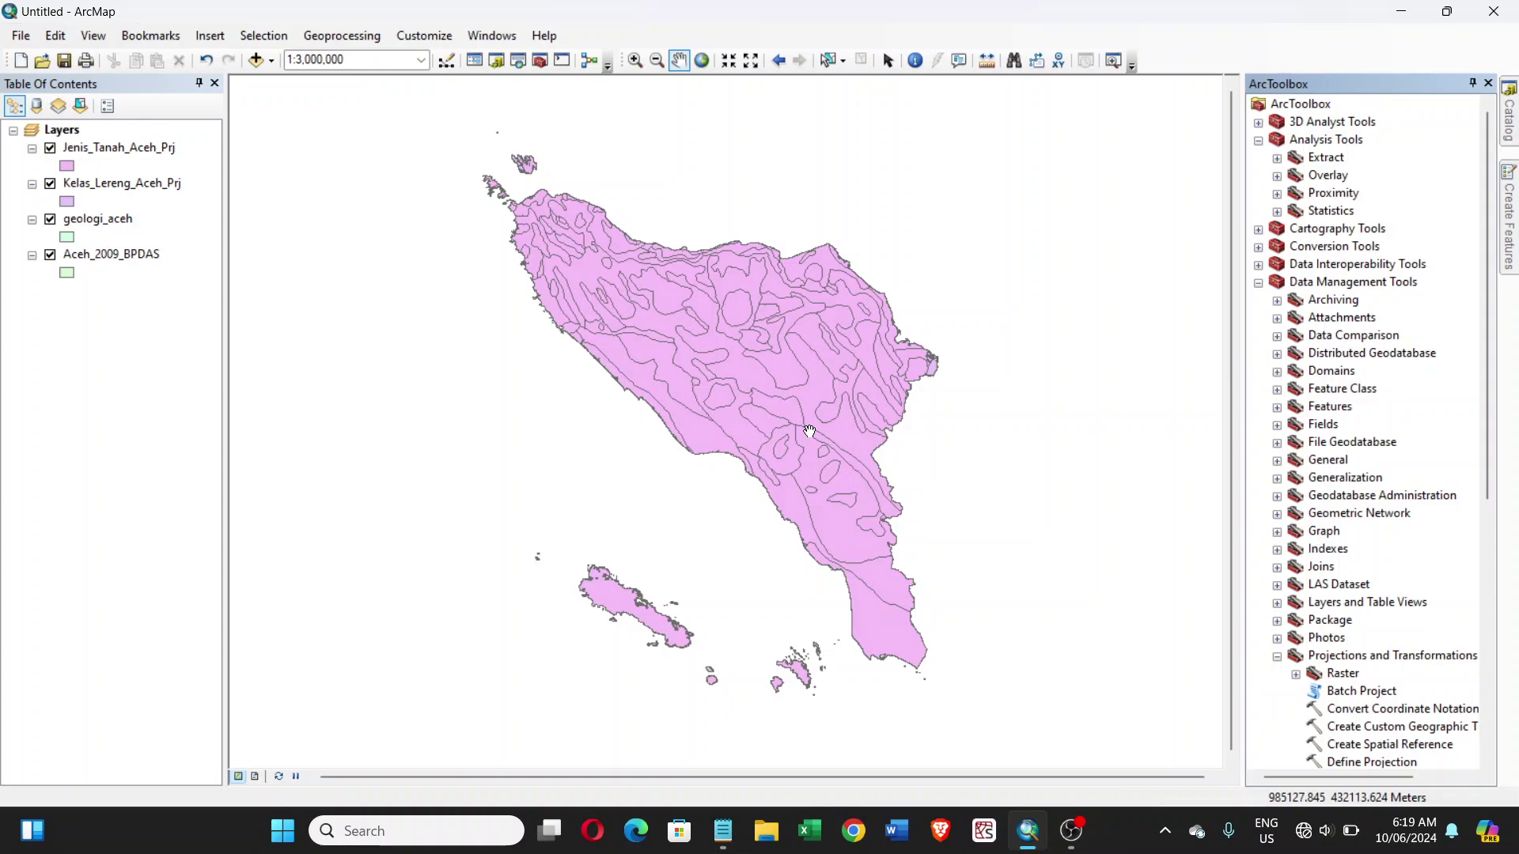
key("super+shift+s")
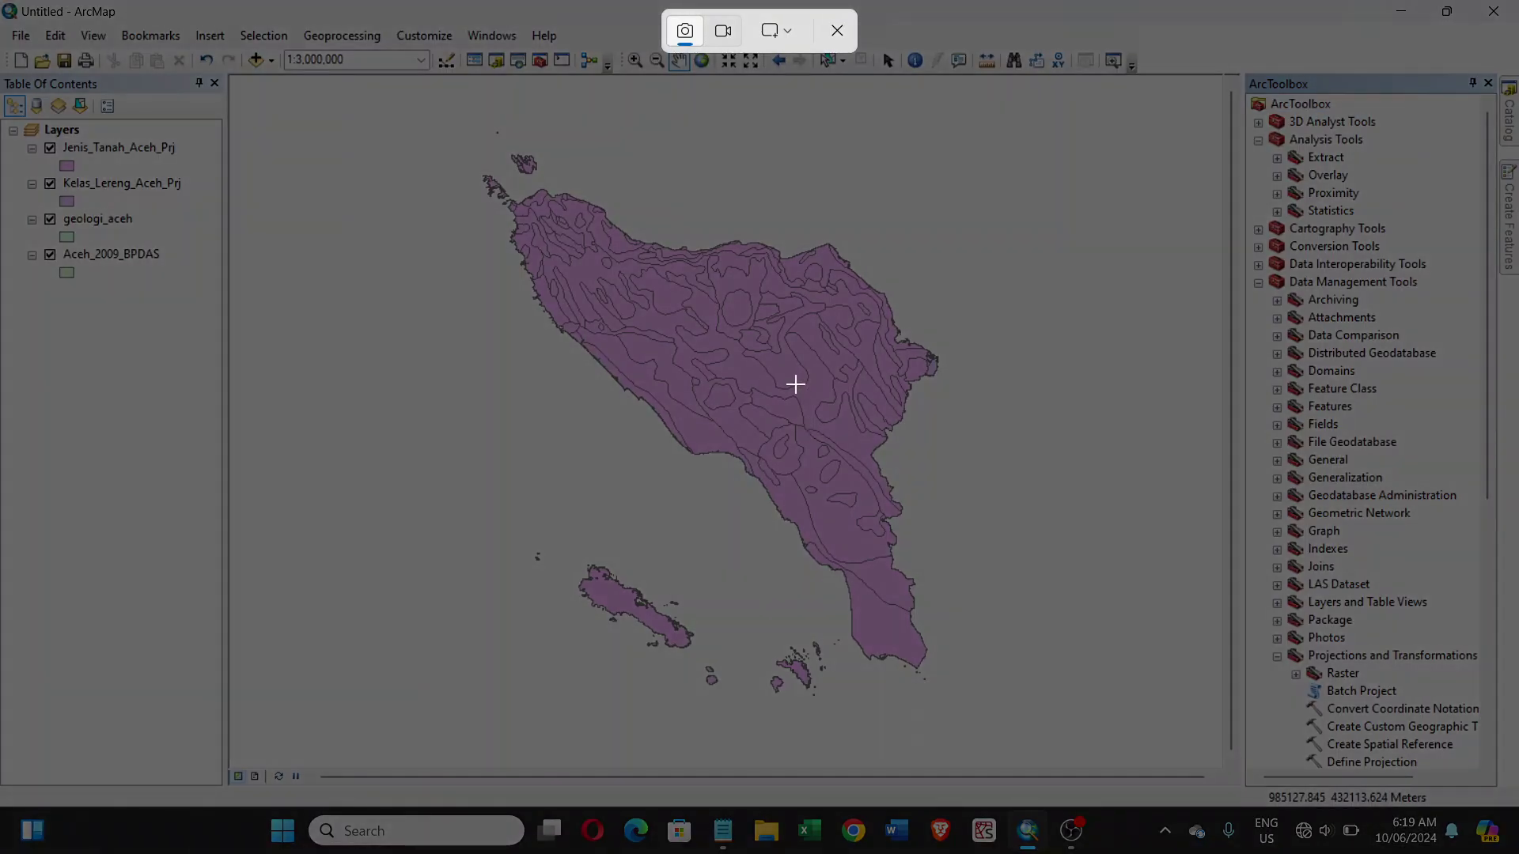
left_click(837, 30)
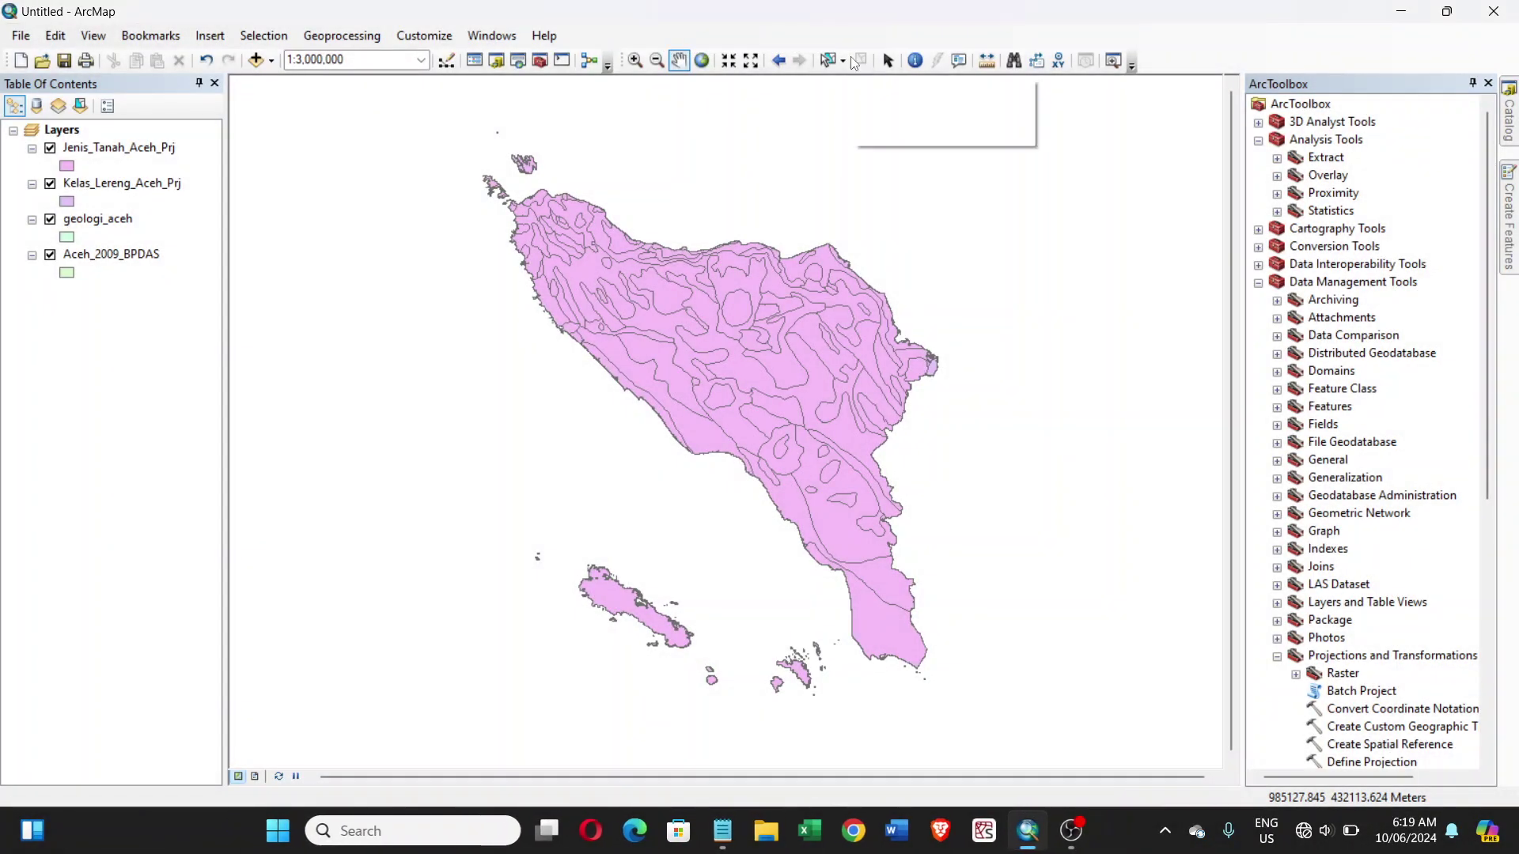